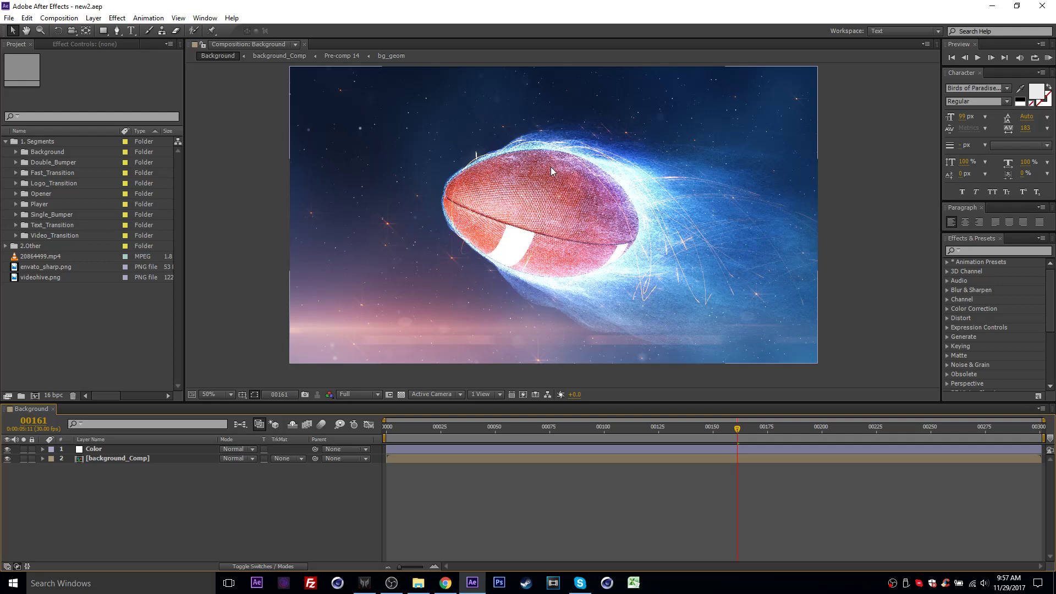
pyautogui.moveTo(453, 205); pyautogui.dragTo(450, 212)
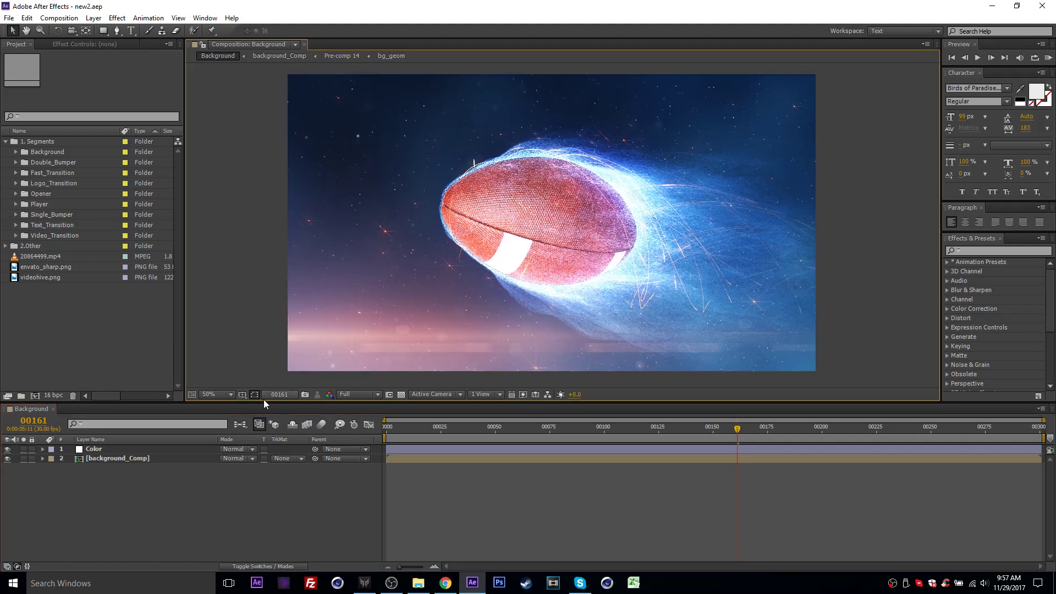
pyautogui.moveTo(267, 401)
pyautogui.mouseDown()
pyautogui.moveTo(265, 412)
pyautogui.moveTo(264, 402)
pyautogui.mouseUp()
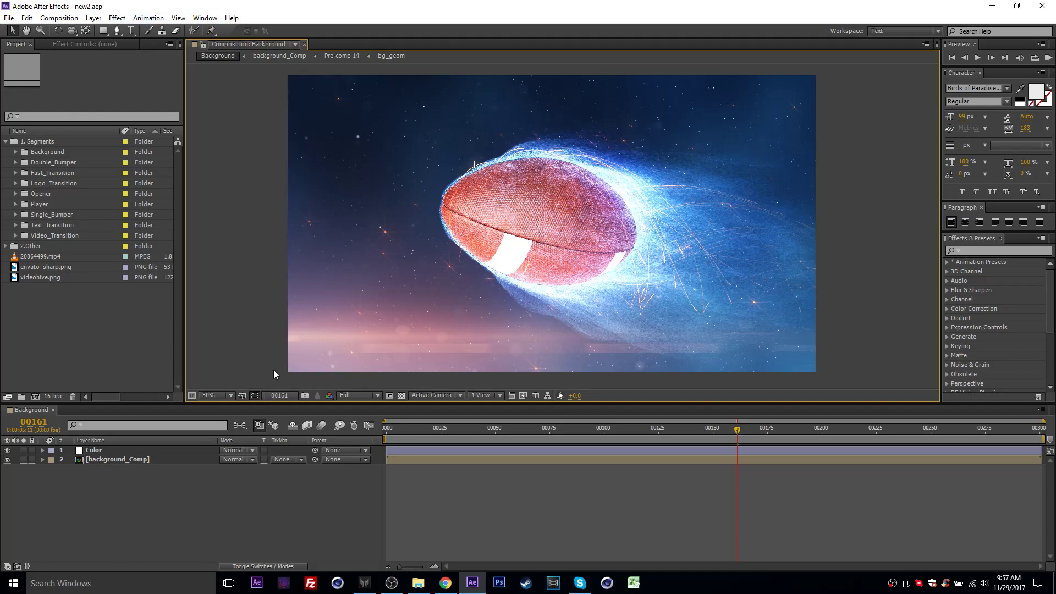
# - Look through the project's top level: the 1. Segments folder, the contents of 2.Other, and the three loose media files
pyautogui.click(24, 142)
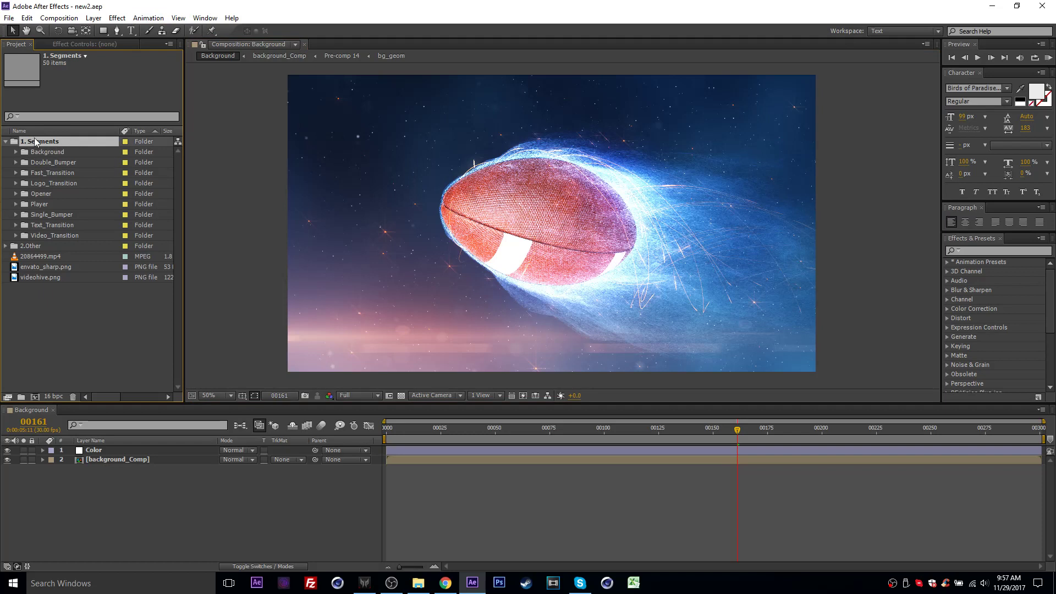
pyautogui.click(10, 143)
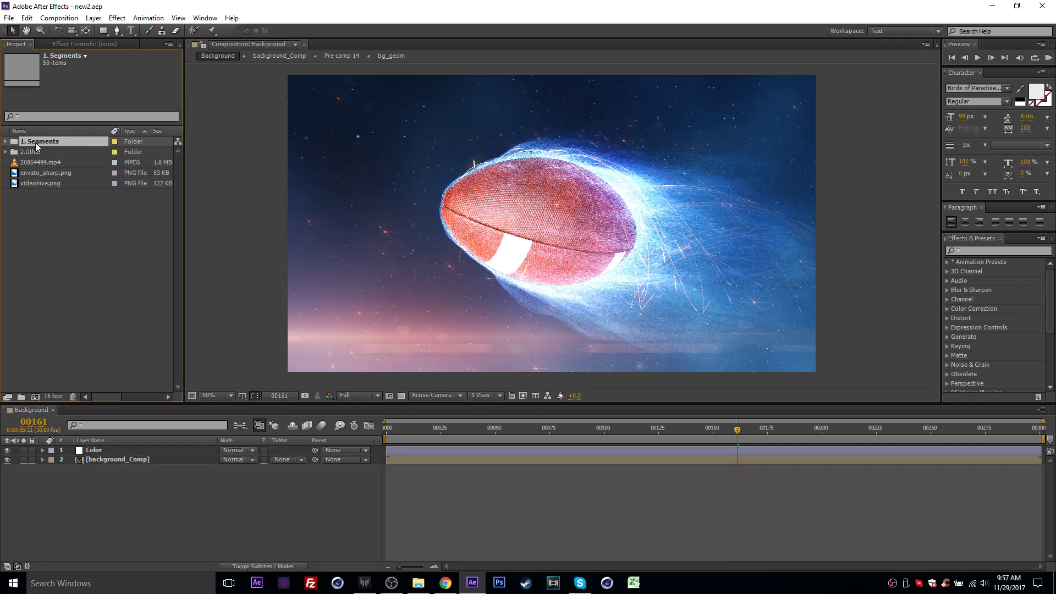
pyautogui.click(36, 152)
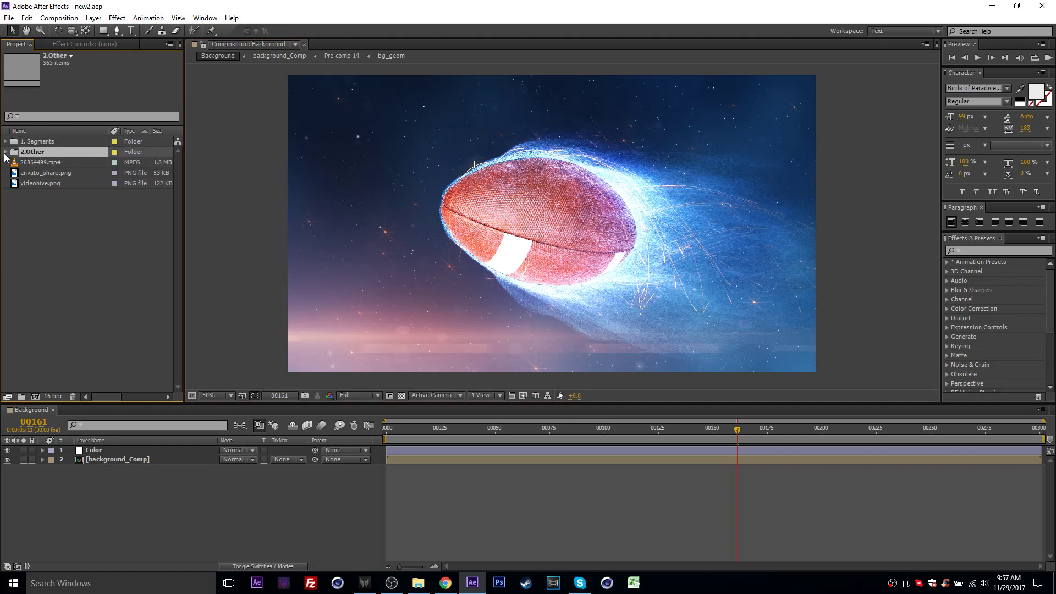
pyautogui.click(5, 153)
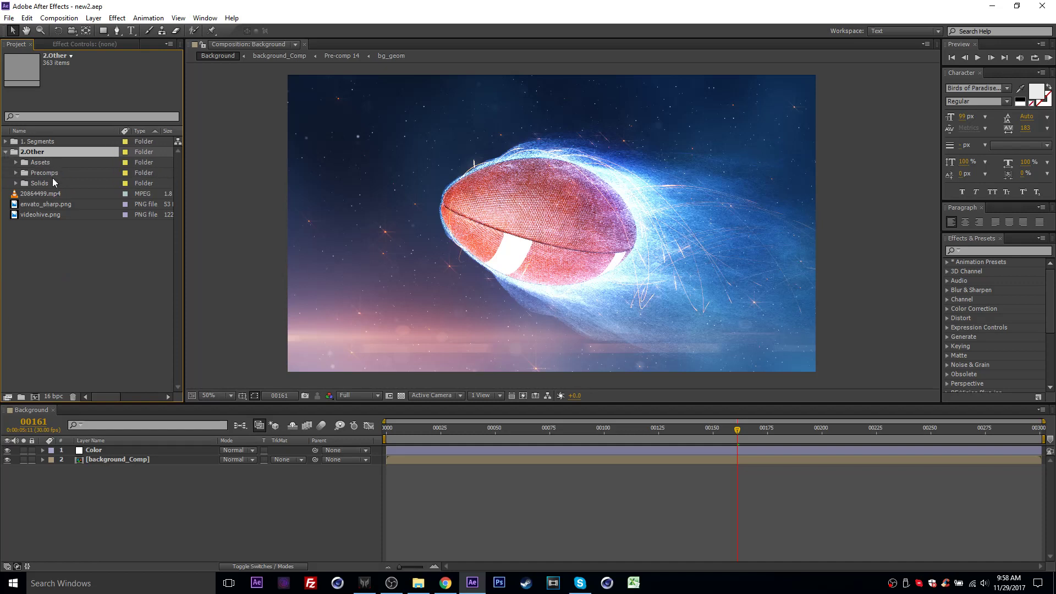
pyautogui.click(6, 153)
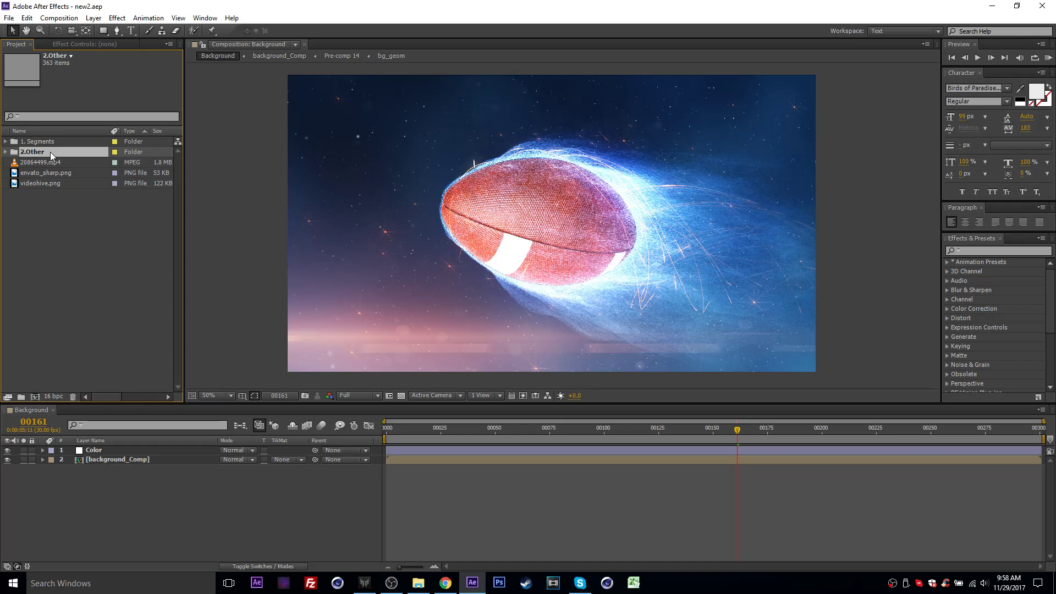
pyautogui.moveTo(70, 219); pyautogui.dragTo(29, 165)
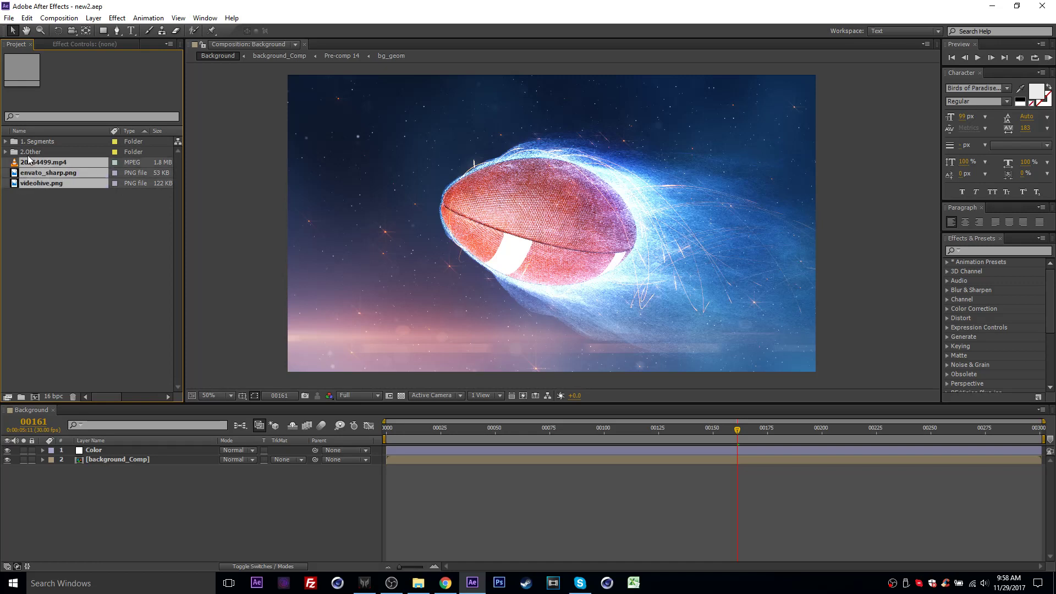
pyautogui.click(54, 218)
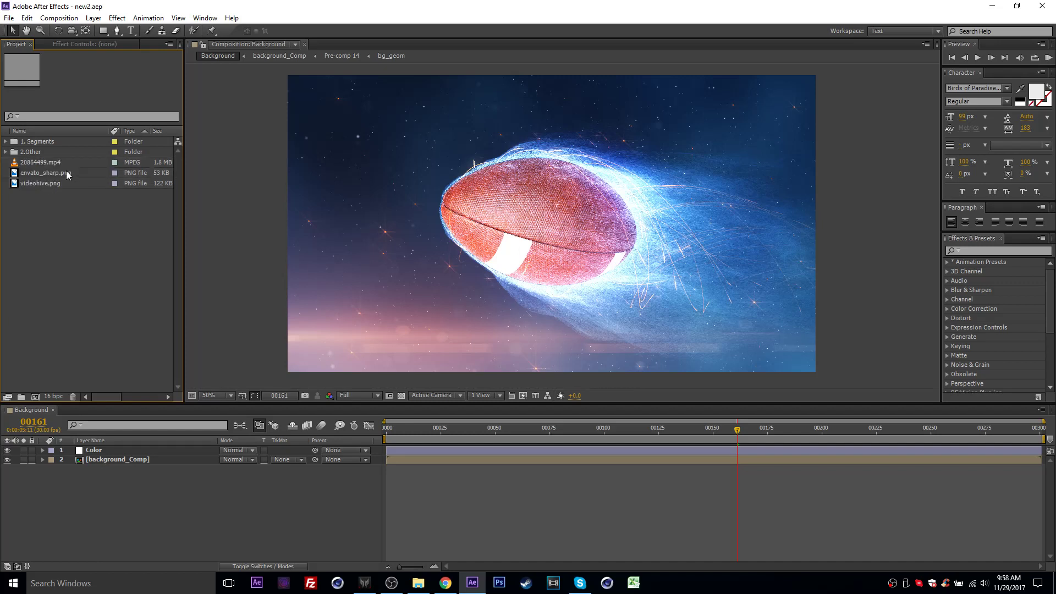
# - Open the Background composition from the Background subfolder of 1. Segments
pyautogui.click(6, 142)
pyautogui.click(41, 141)
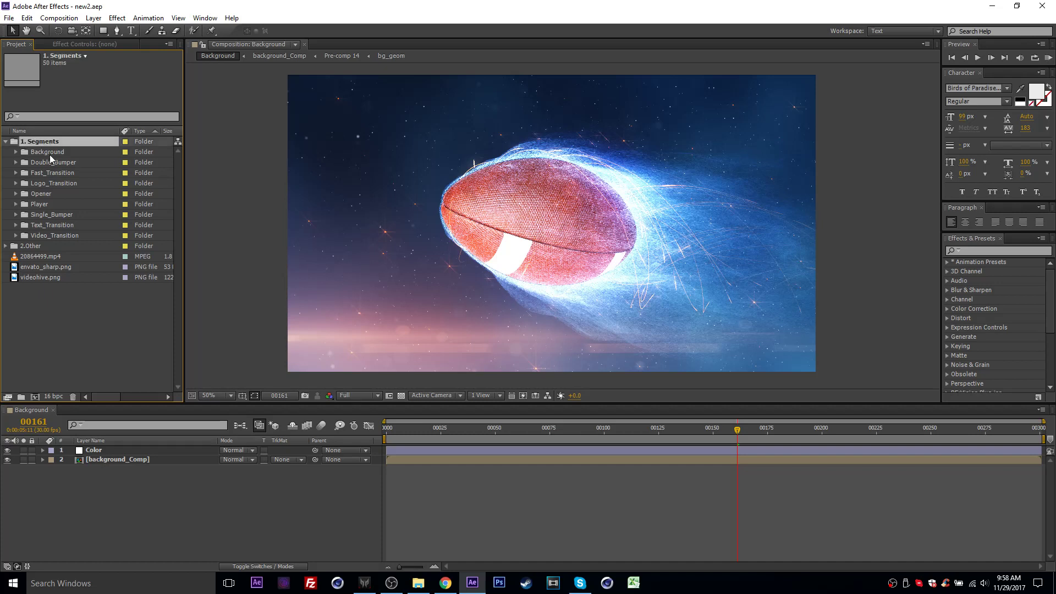
pyautogui.click(50, 153)
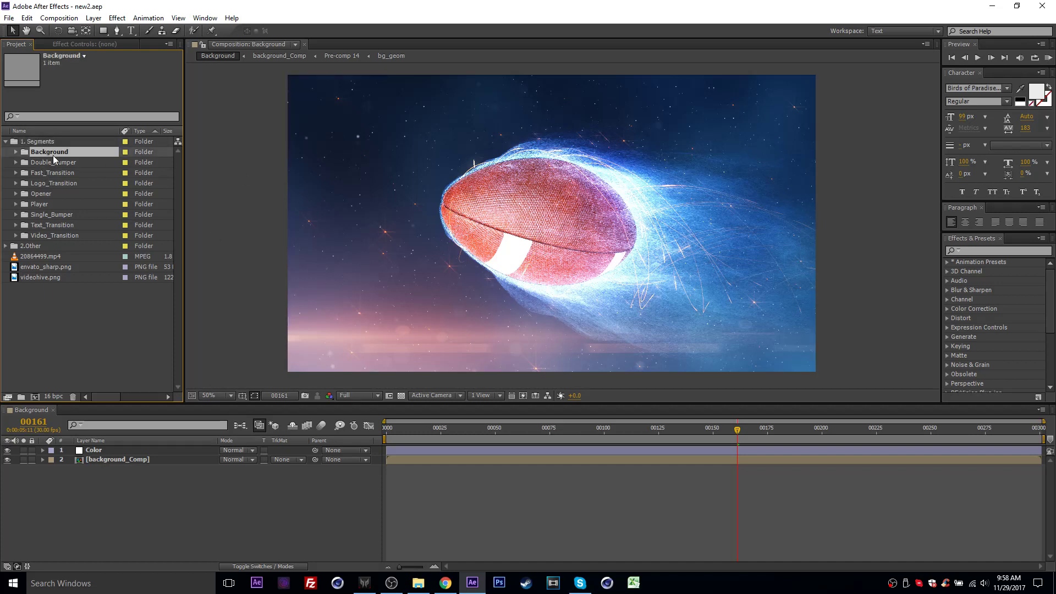
pyautogui.click(16, 153)
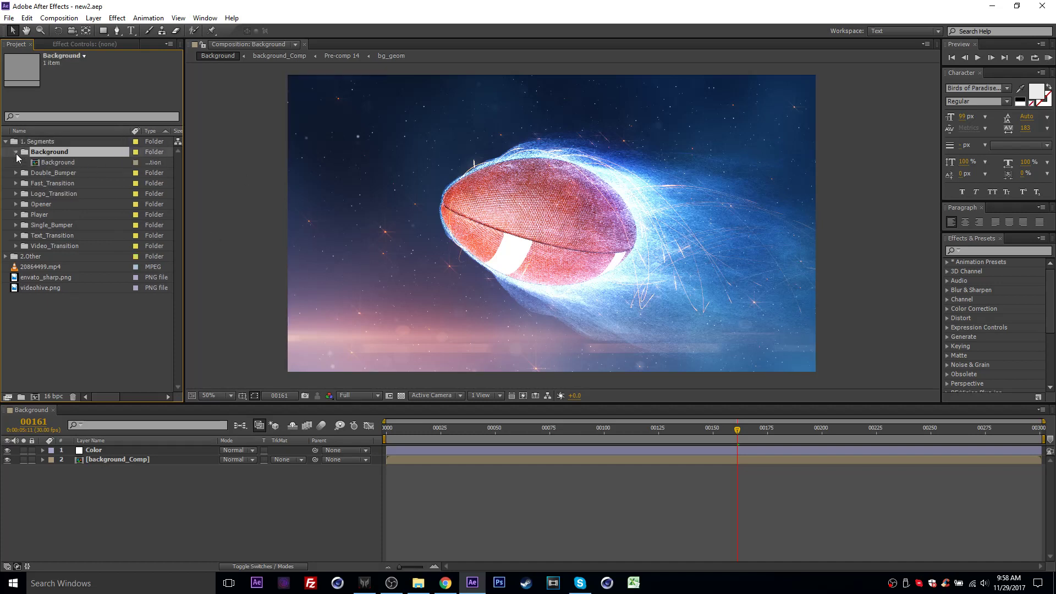
pyautogui.click(16, 153)
pyautogui.click(16, 152)
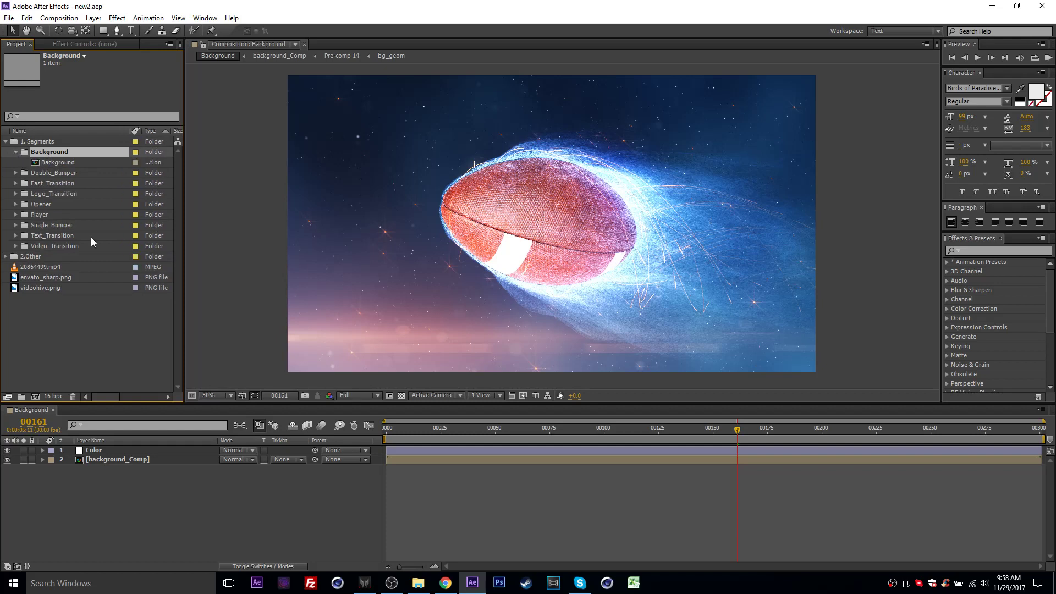
pyautogui.click(67, 162)
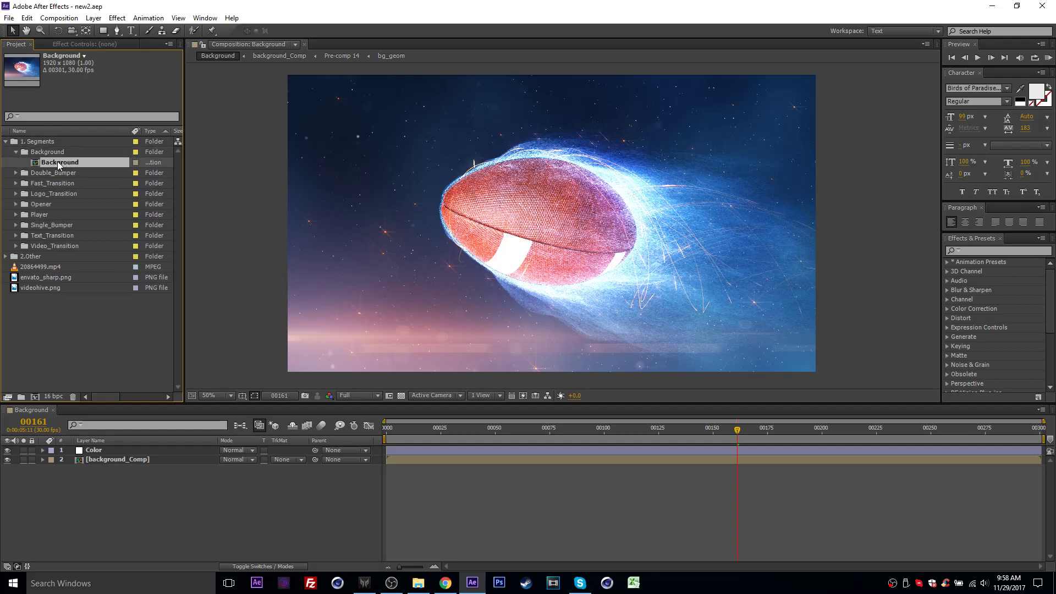
pyautogui.doubleClick(58, 160)
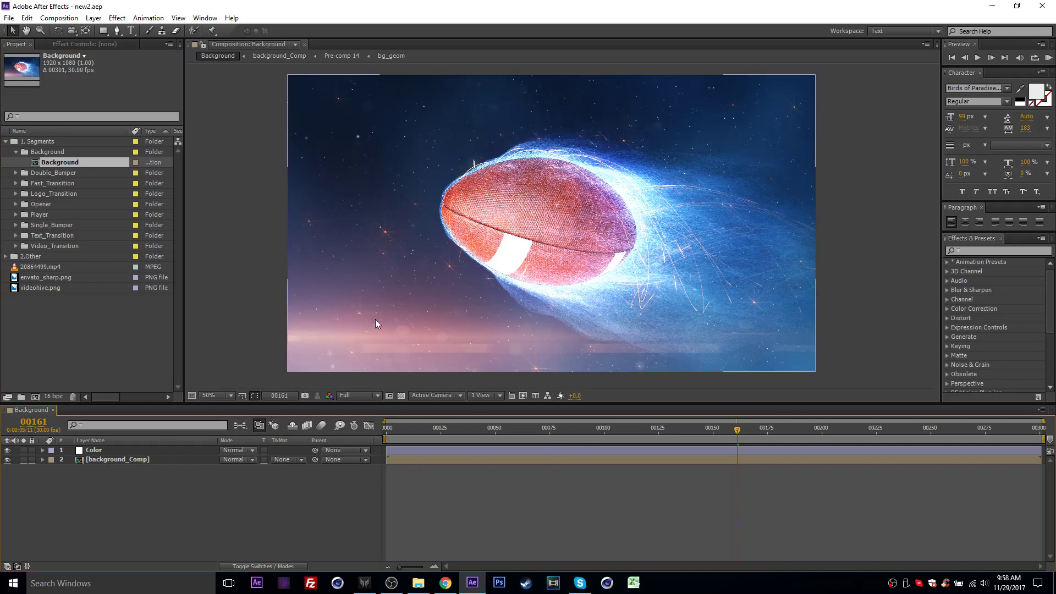
# - Show the effect controls of the Color layer and go through its background and ball particle color effects
pyautogui.click(101, 452)
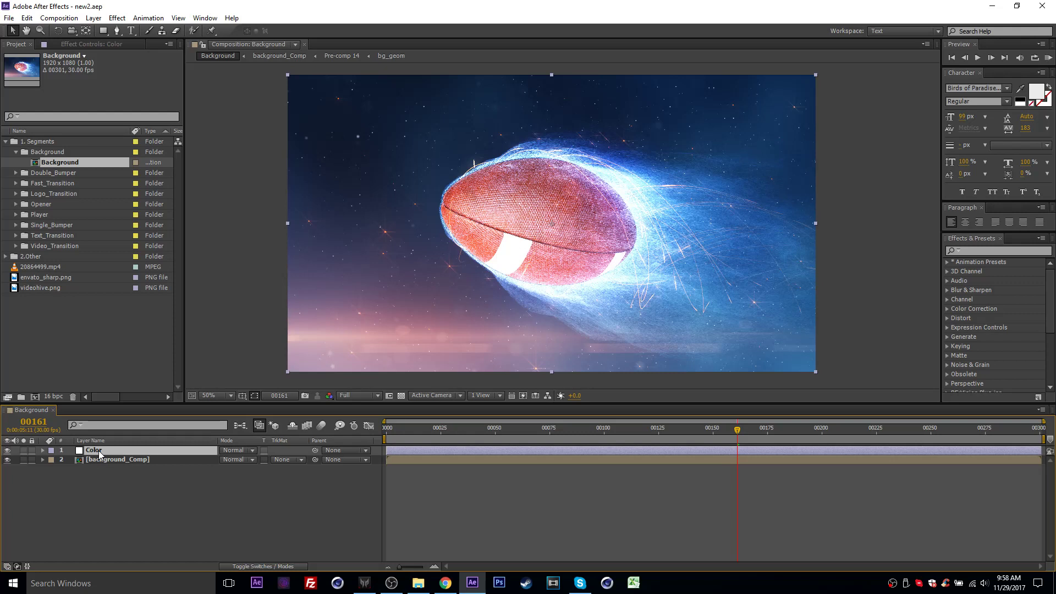
pyautogui.click(85, 45)
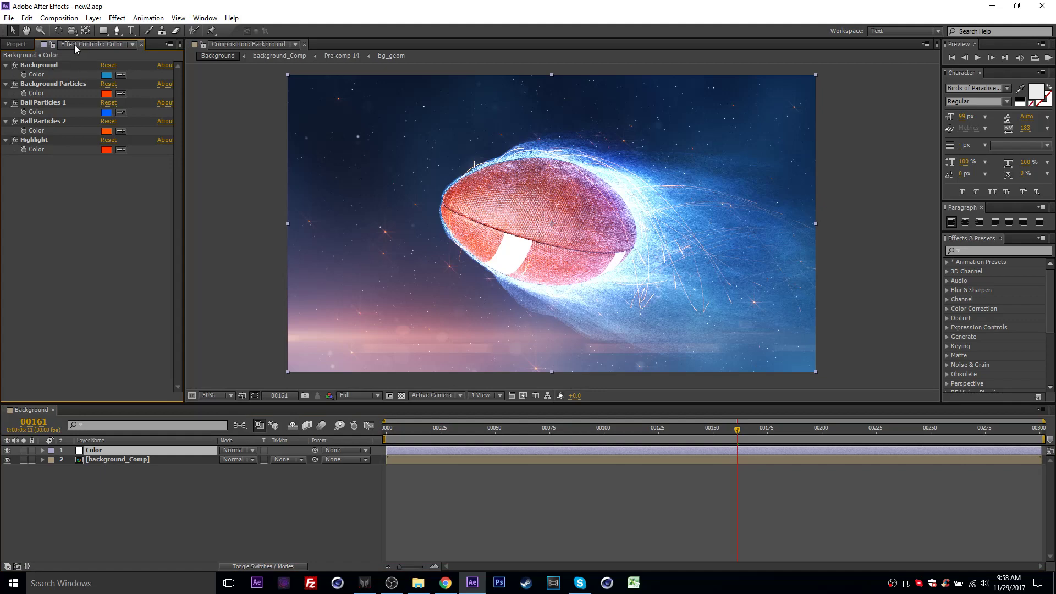
pyautogui.press('F3')
pyautogui.press('F3')
pyautogui.press('F3')
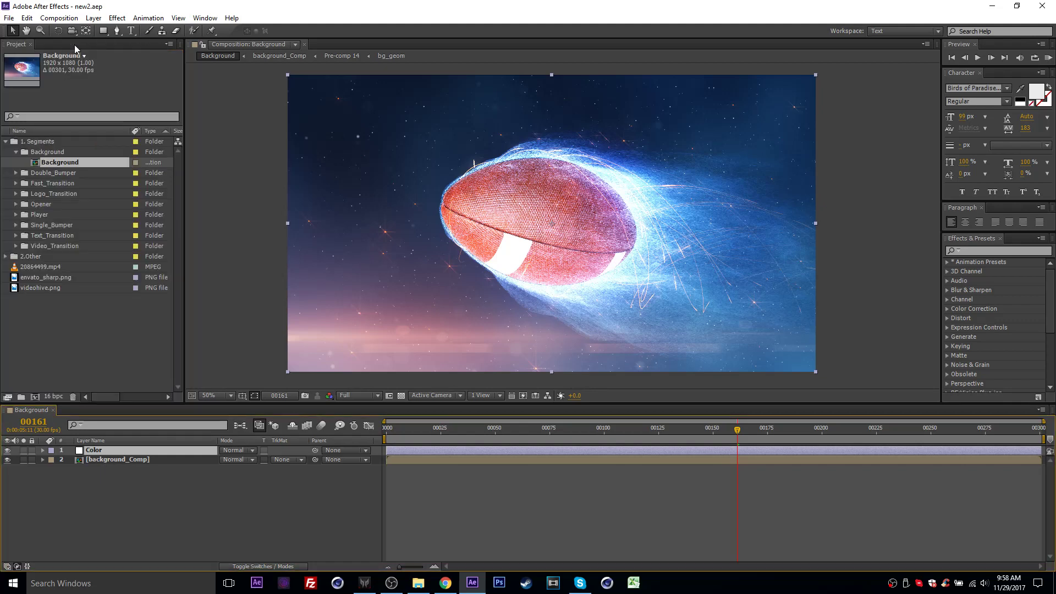
pyautogui.press('F3')
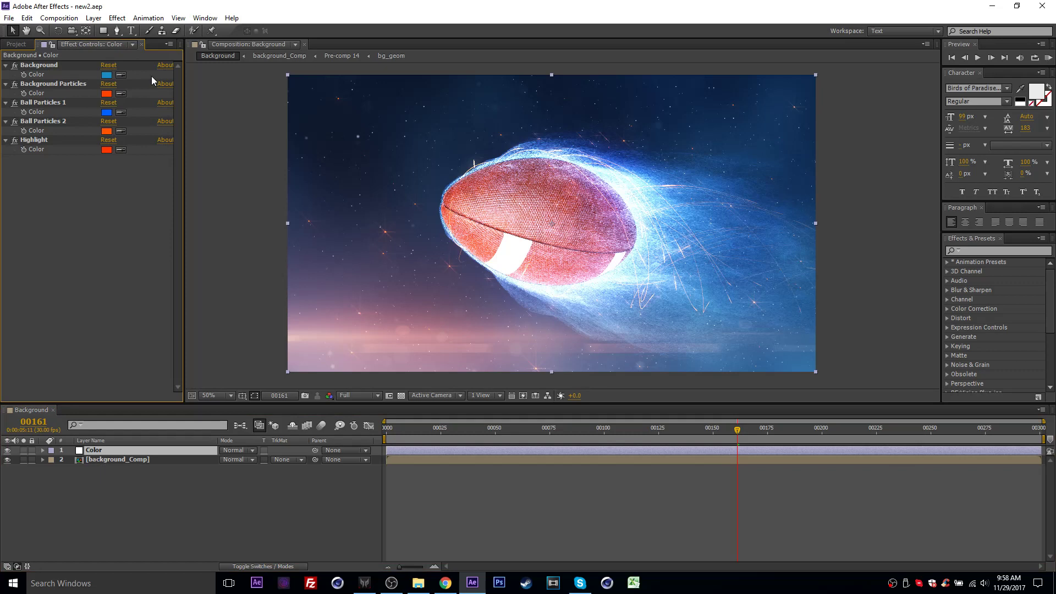
pyautogui.click(53, 84)
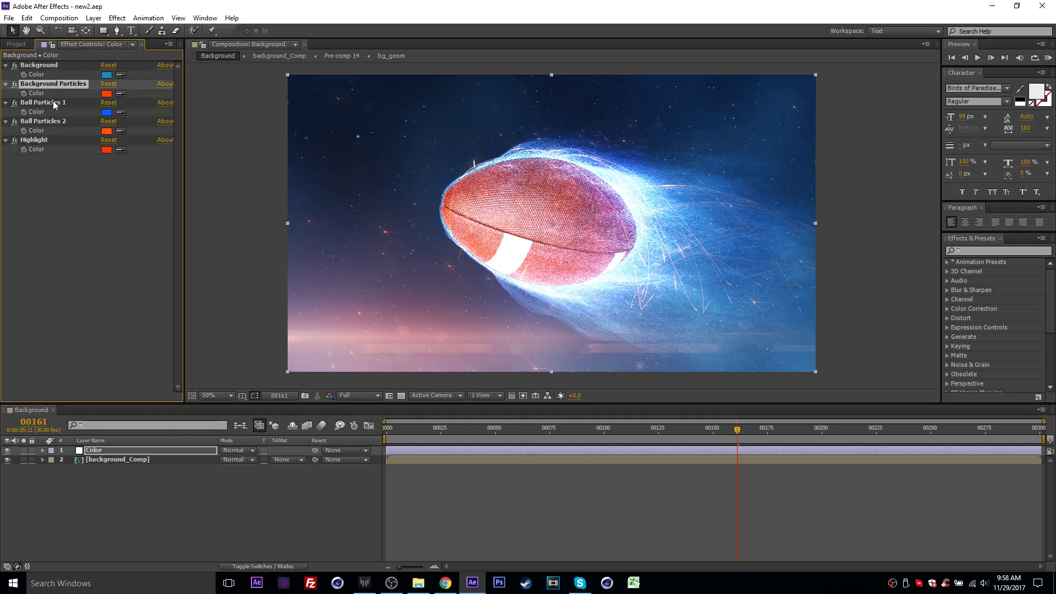
pyautogui.click(53, 103)
pyautogui.click(53, 121)
# - Try grey-blue and purple for the Background effect's color, and set it to green 42A355
pyautogui.click(52, 66)
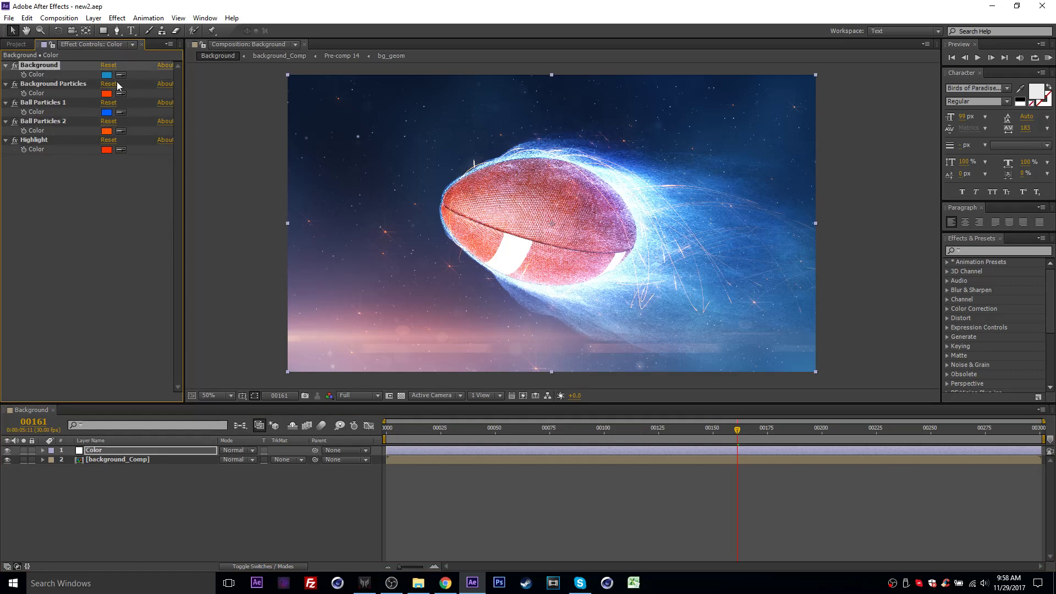
pyautogui.click(106, 75)
pyautogui.moveTo(220, 382)
pyautogui.mouseDown()
pyautogui.moveTo(220, 363)
pyautogui.moveTo(215, 395)
pyautogui.mouseUp()
pyautogui.moveTo(117, 370); pyautogui.dragTo(104, 369)
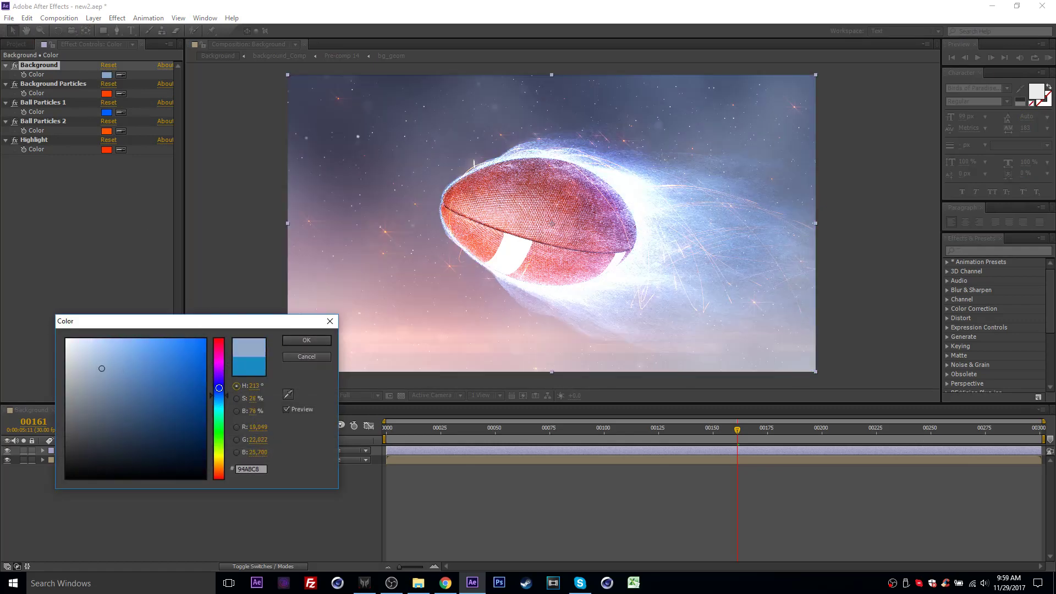
pyautogui.moveTo(222, 391); pyautogui.dragTo(221, 375)
pyautogui.moveTo(131, 376); pyautogui.dragTo(149, 389)
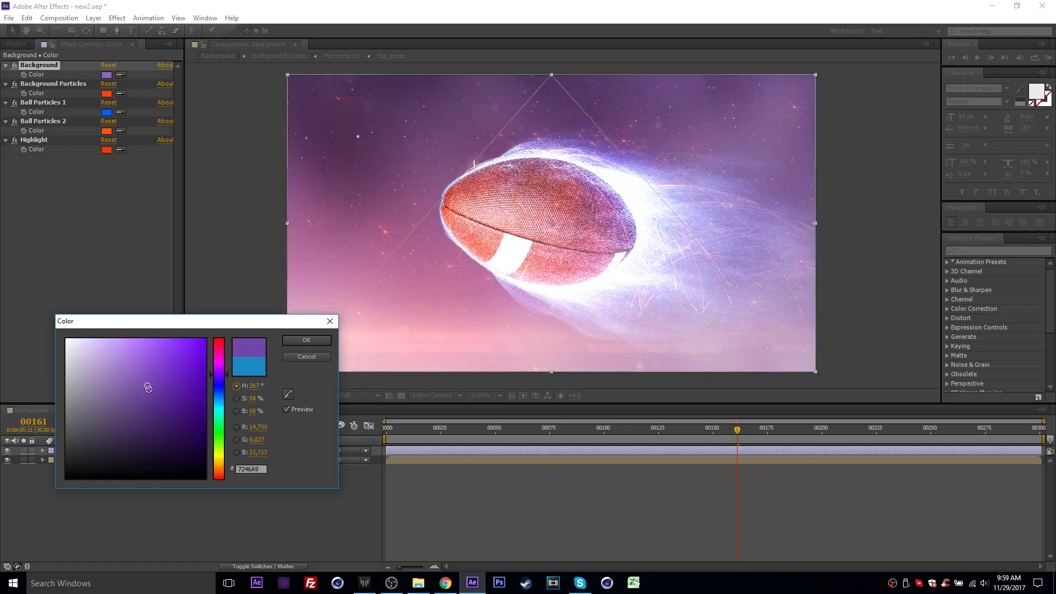
pyautogui.moveTo(219, 392); pyautogui.dragTo(220, 426)
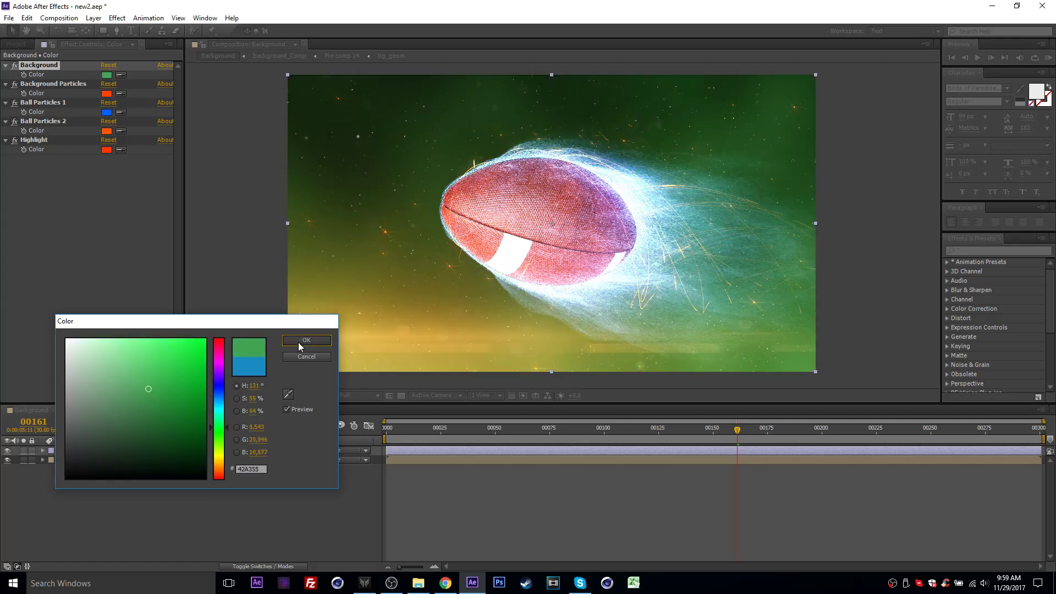
pyautogui.click(298, 342)
# - Set the Background Particles color to turquoise 00FFB4
pyautogui.click(107, 94)
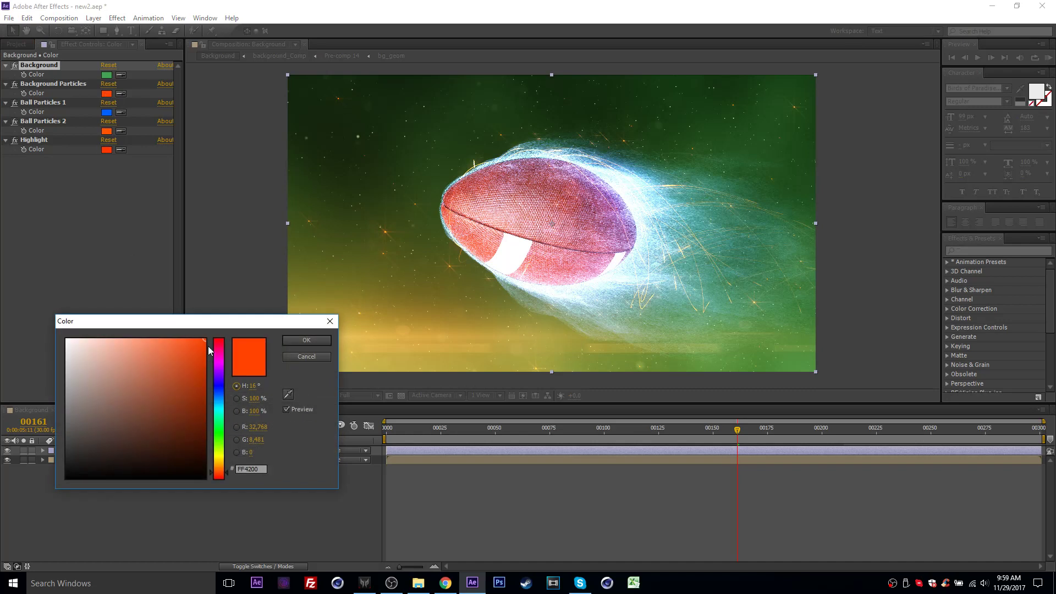
pyautogui.moveTo(229, 323); pyautogui.dragTo(204, 331)
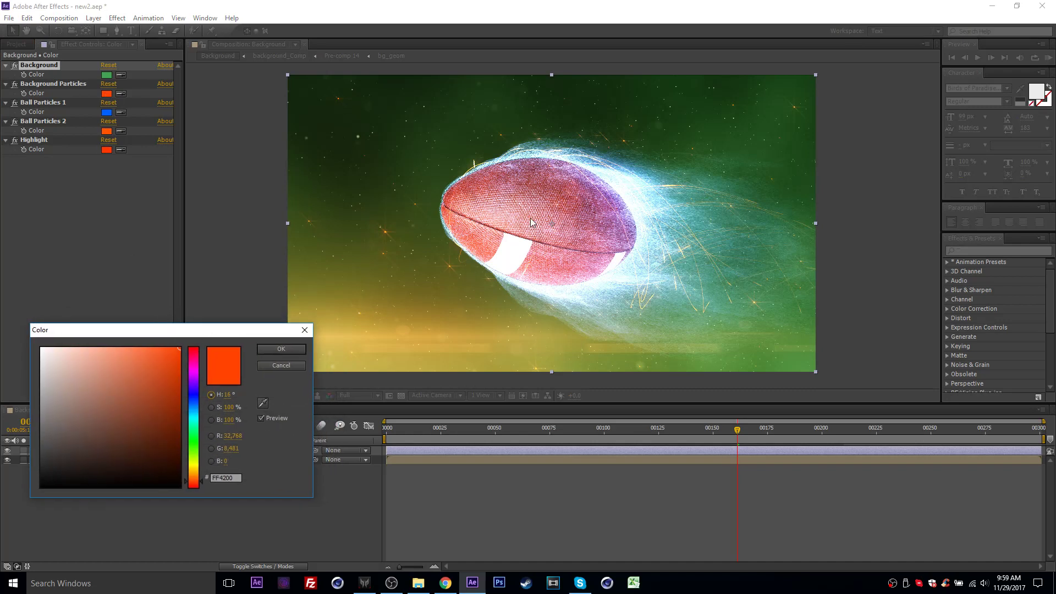
pyautogui.click(193, 424)
pyautogui.click(194, 436)
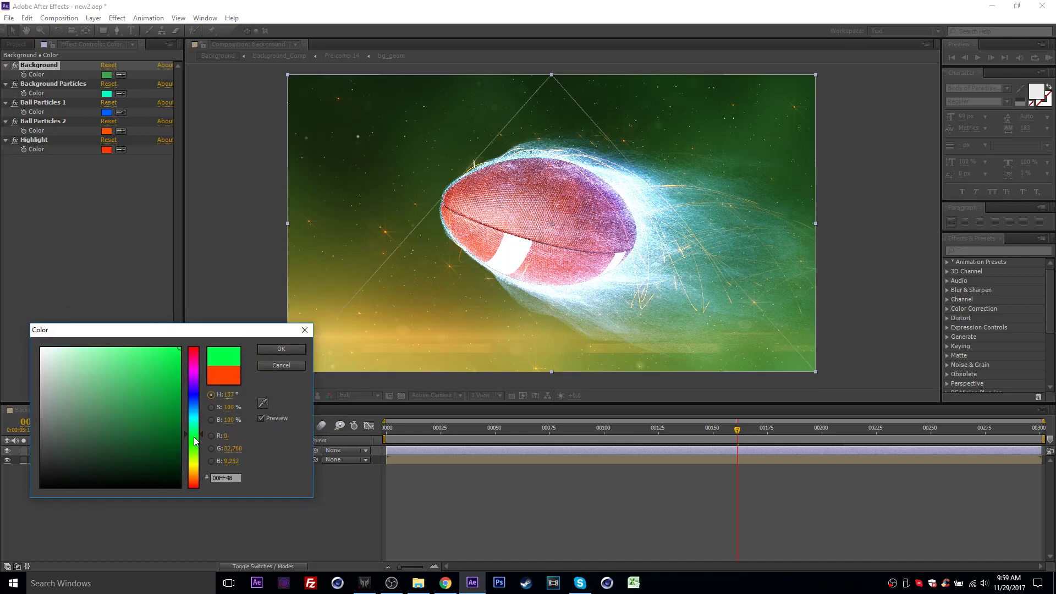
pyautogui.click(194, 421)
pyautogui.click(194, 425)
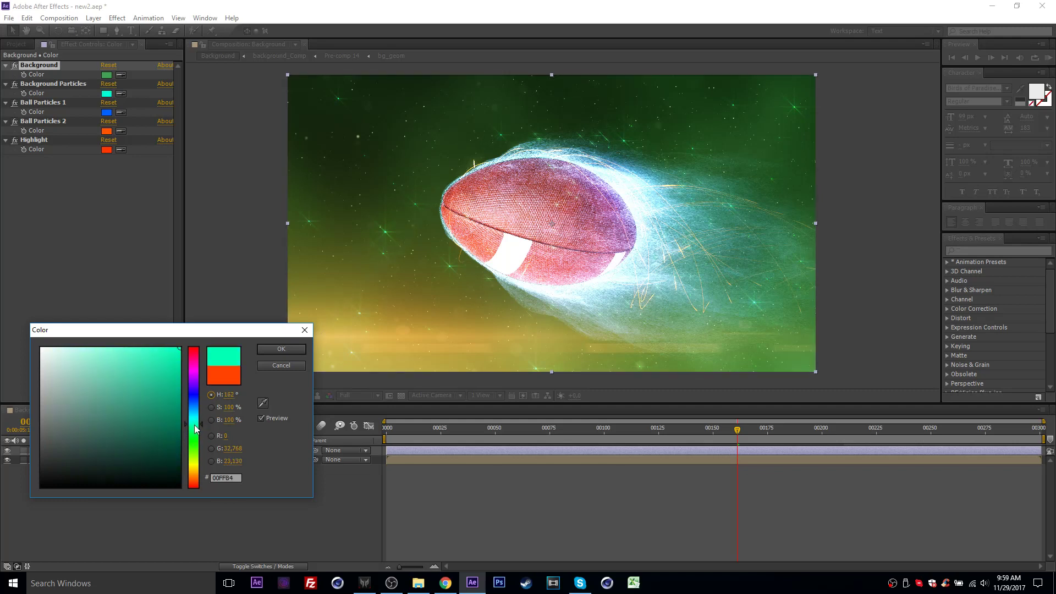
pyautogui.click(281, 349)
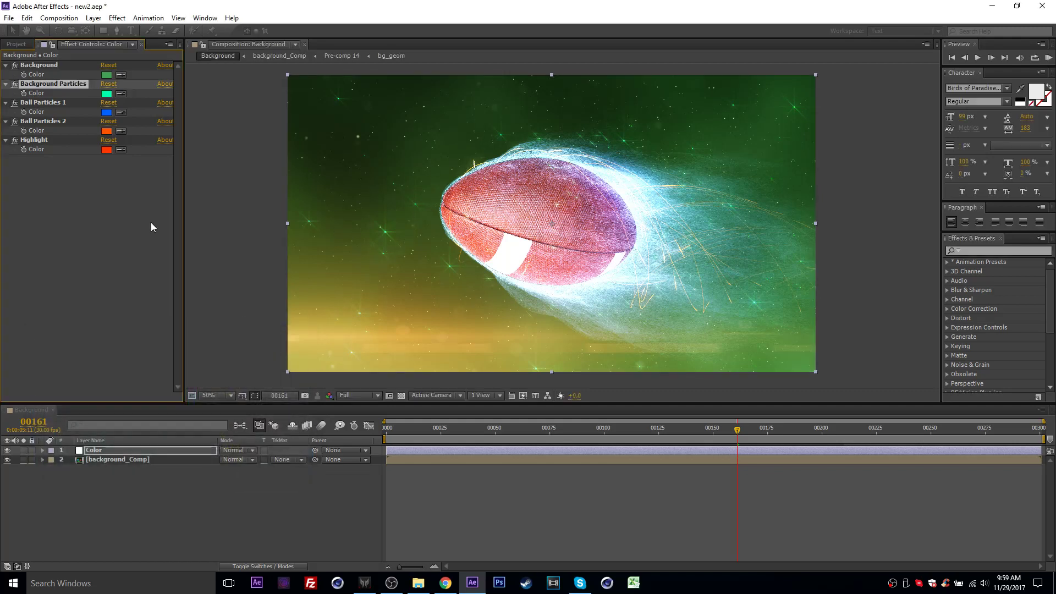
# - Set the Ball Particles 1 color to magenta
pyautogui.click(106, 112)
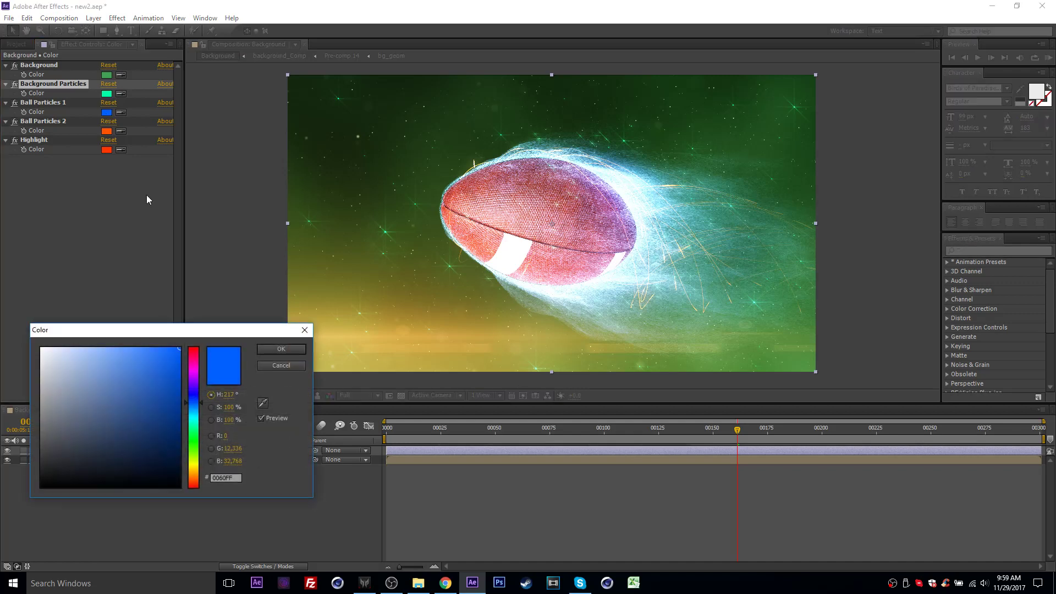
pyautogui.click(187, 367)
pyautogui.click(260, 348)
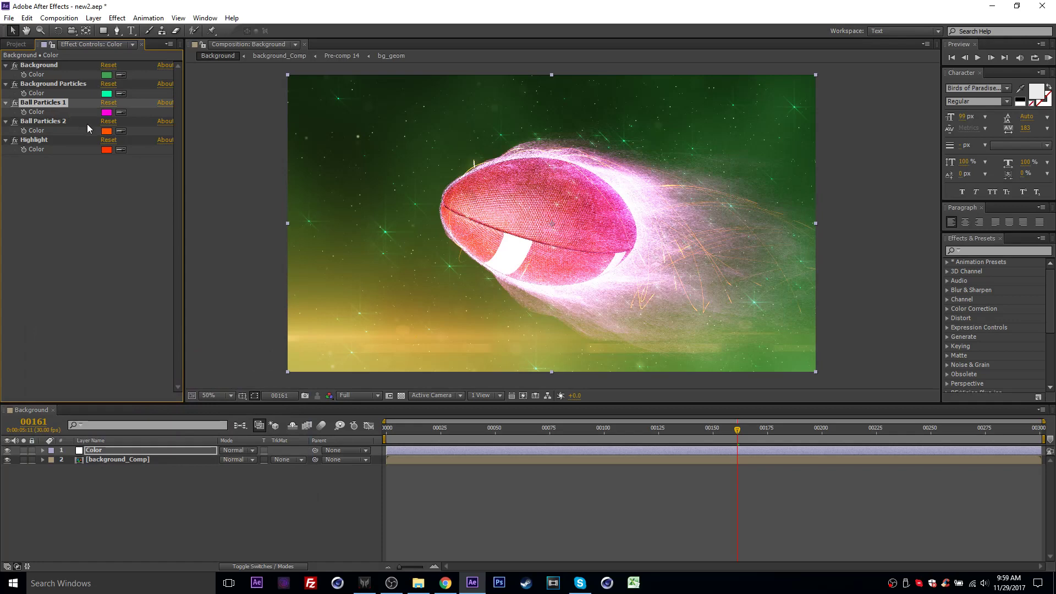
# - Set the Ball Particles 2 color to bright green 00FF78
pyautogui.click(107, 131)
pyautogui.click(192, 388)
pyautogui.moveTo(192, 394)
pyautogui.mouseDown()
pyautogui.moveTo(192, 448)
pyautogui.moveTo(189, 370)
pyautogui.moveTo(192, 430)
pyautogui.mouseUp()
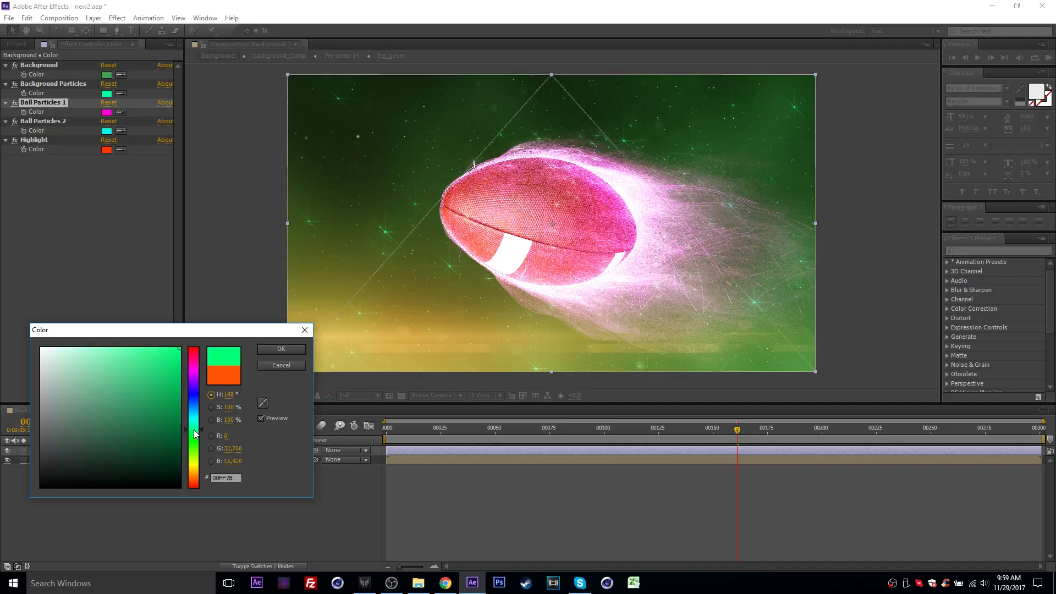
pyautogui.click(278, 349)
# - Set the Highlight color to a saturated blue
pyautogui.click(107, 150)
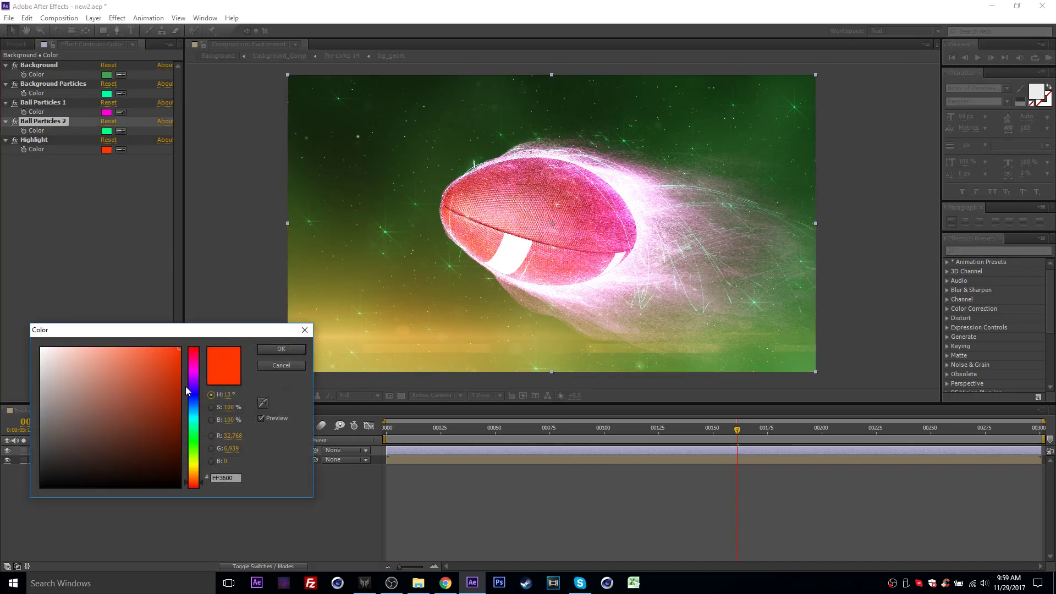
pyautogui.click(192, 407)
pyautogui.moveTo(192, 404); pyautogui.dragTo(192, 393)
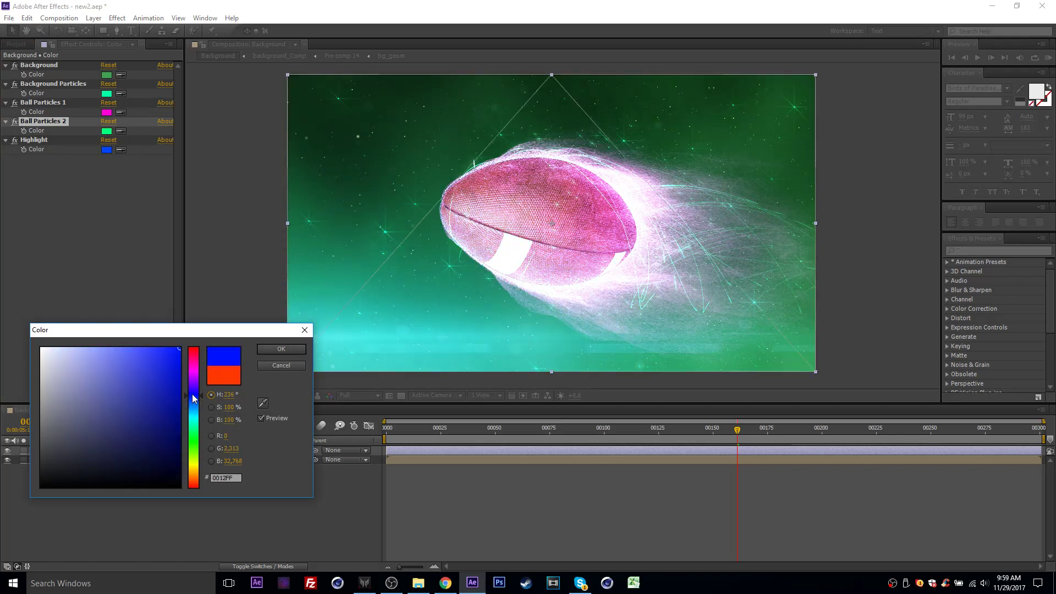
pyautogui.click(268, 349)
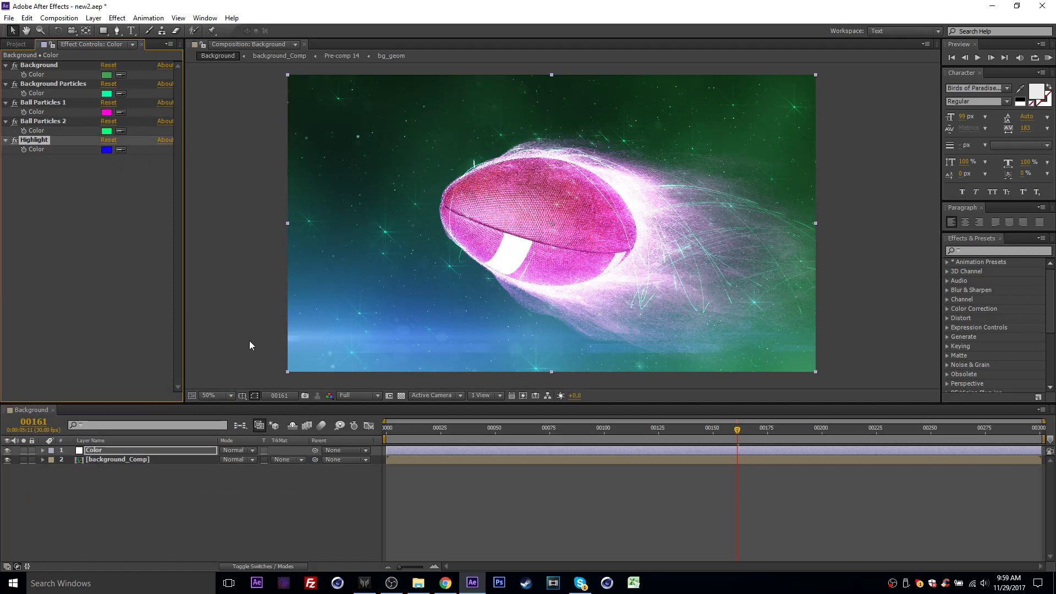
# - Return to the project items and expand the Double_Bumper folder to show its subfolders
pyautogui.click(16, 44)
pyautogui.click(75, 334)
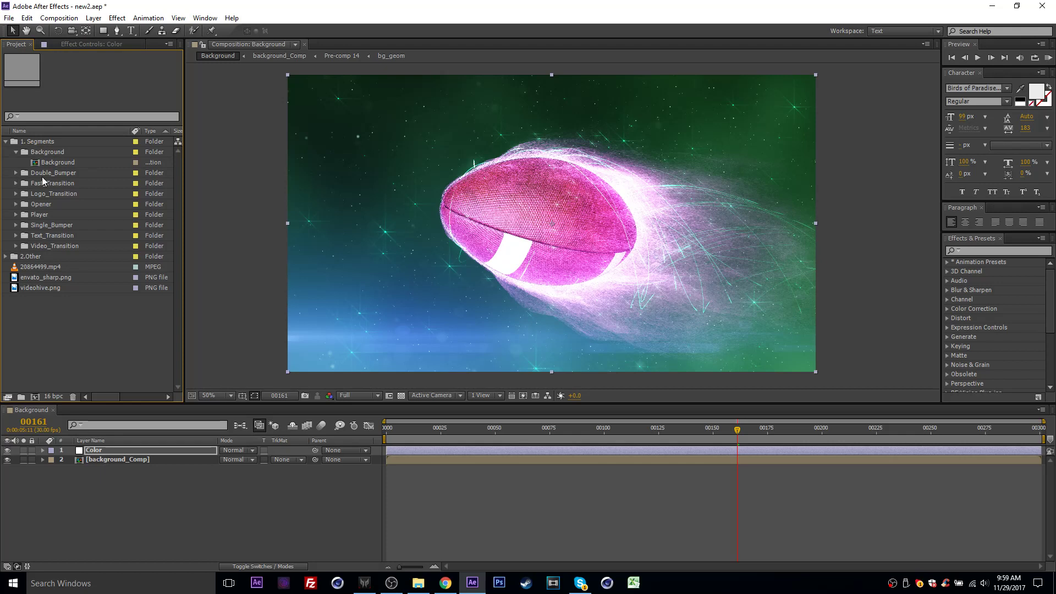
pyautogui.click(15, 173)
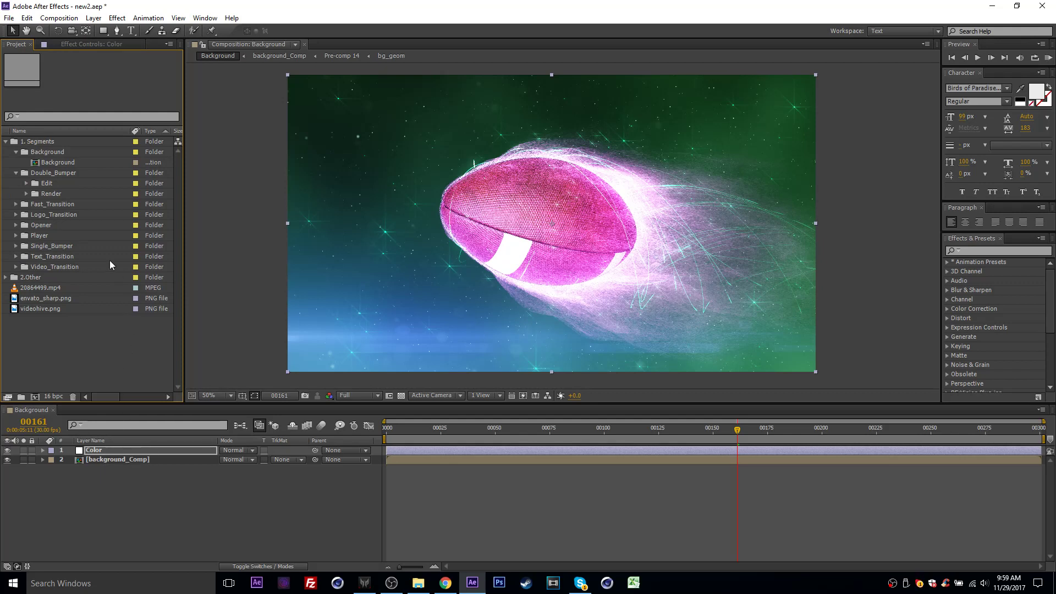
# - Open the Opener composition from the Render subfolder of the Opener segment
pyautogui.click(15, 225)
pyautogui.click(49, 226)
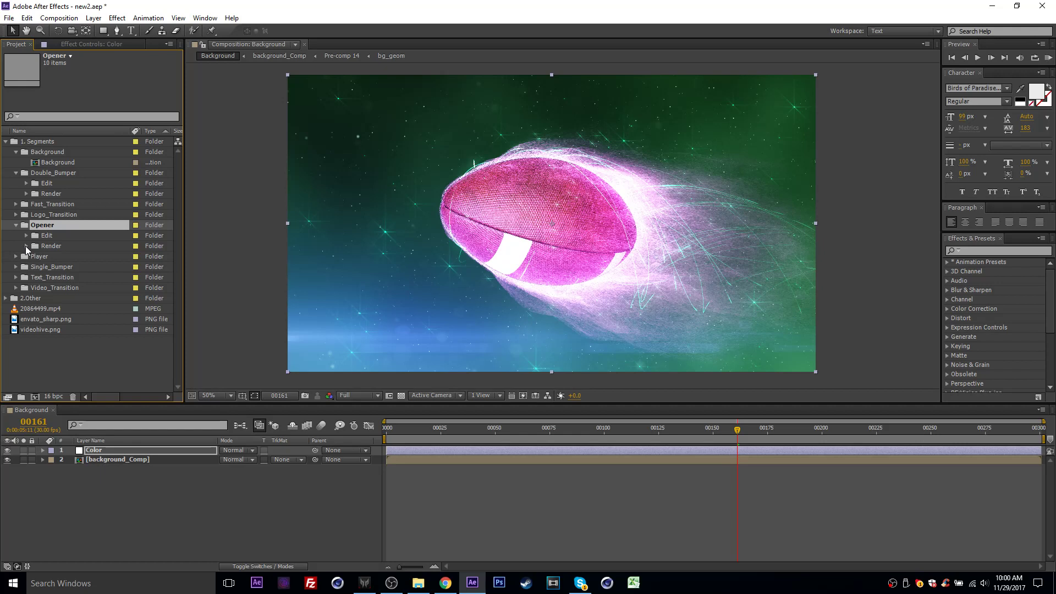
pyautogui.click(40, 246)
pyautogui.click(27, 246)
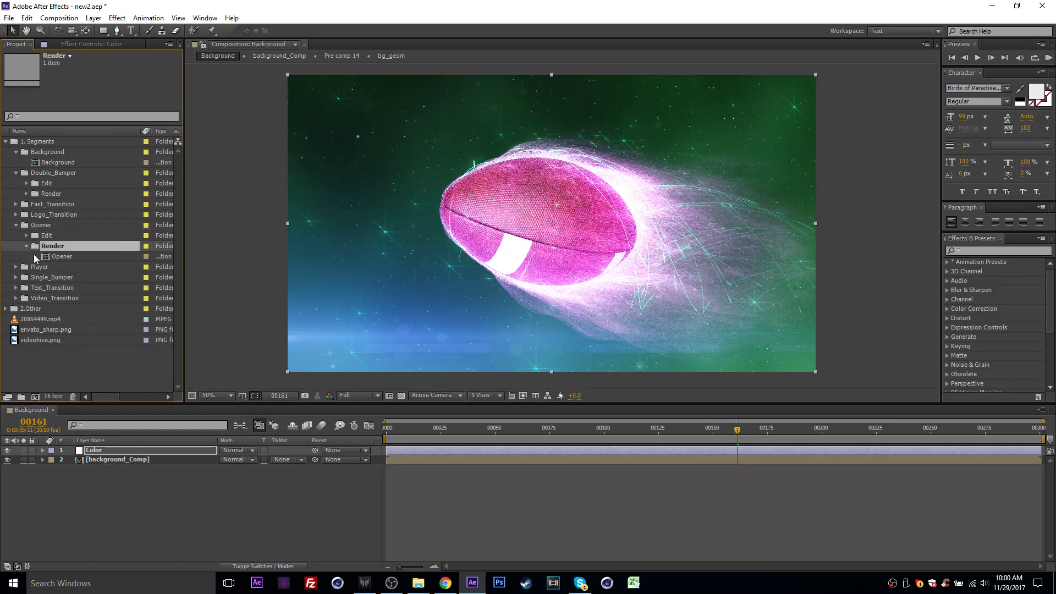
pyautogui.doubleClick(57, 256)
pyautogui.doubleClick(67, 255)
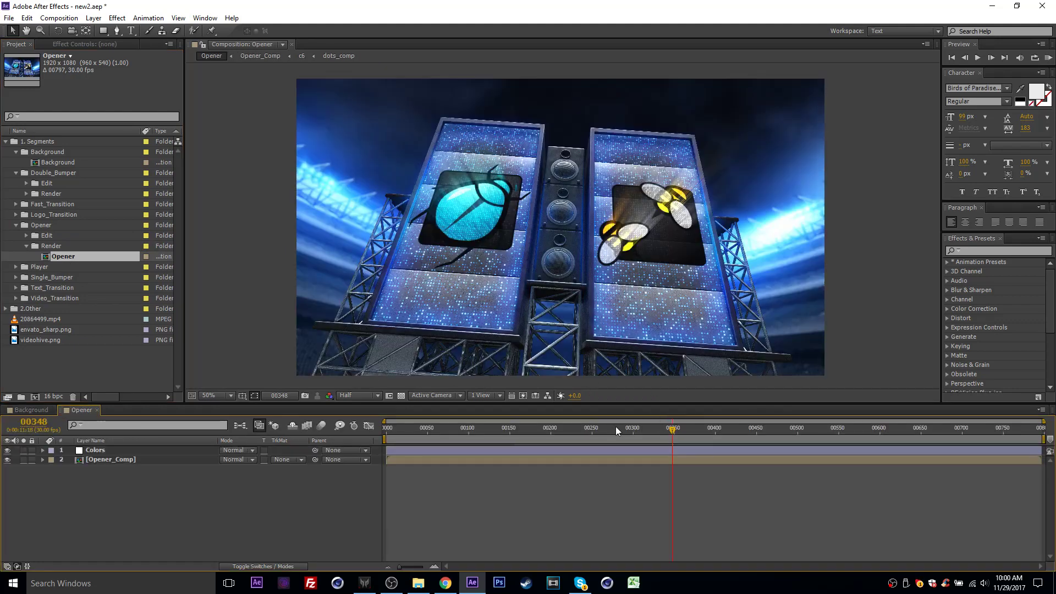
# - Preview the Opener at frame 519 and display the effect controls of its Colors layer
pyautogui.moveTo(532, 430); pyautogui.dragTo(812, 430)
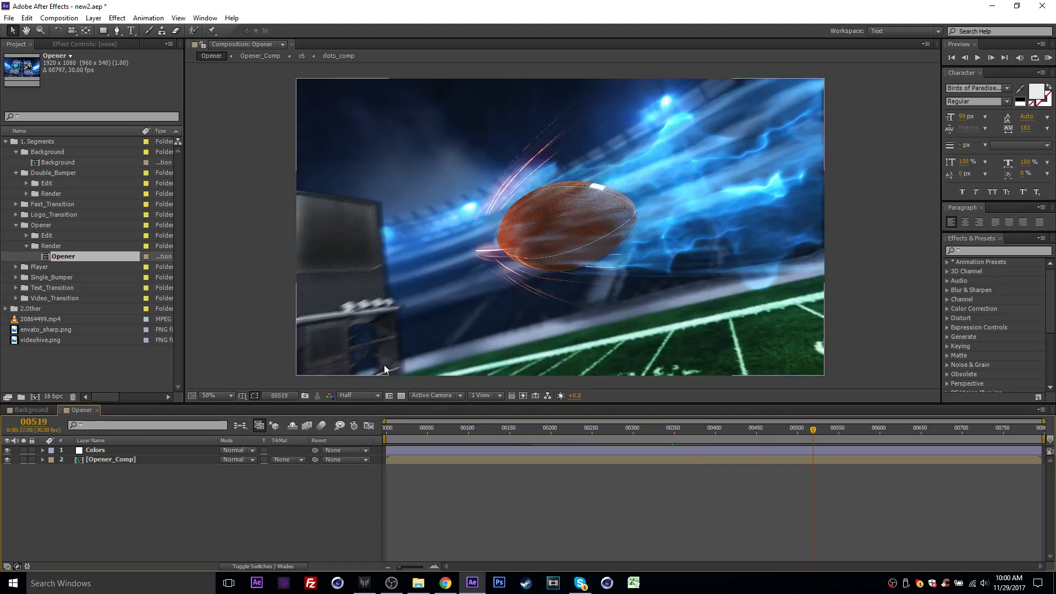
pyautogui.click(101, 452)
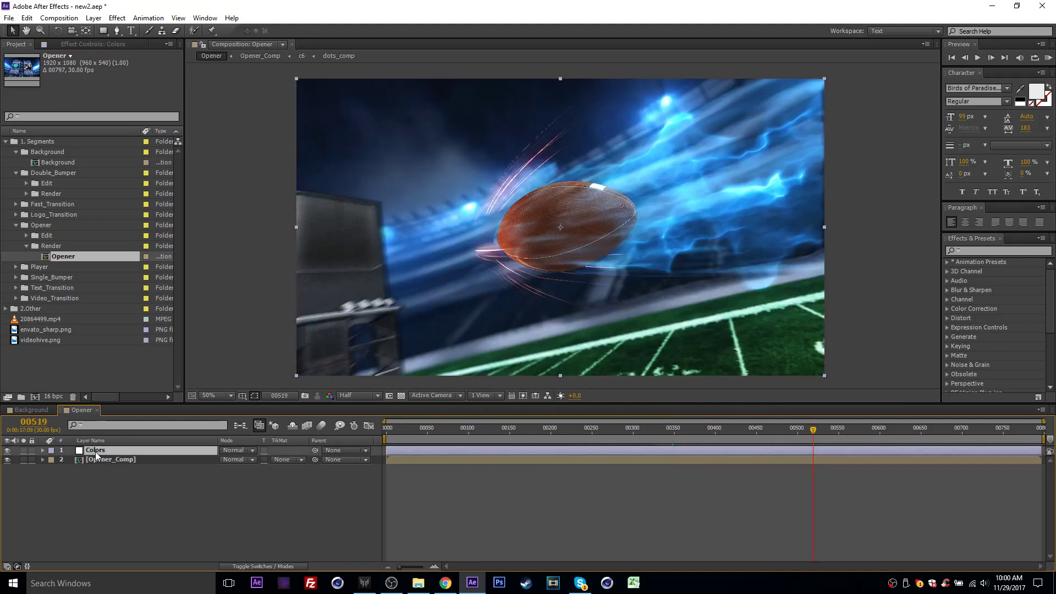
pyautogui.click(93, 46)
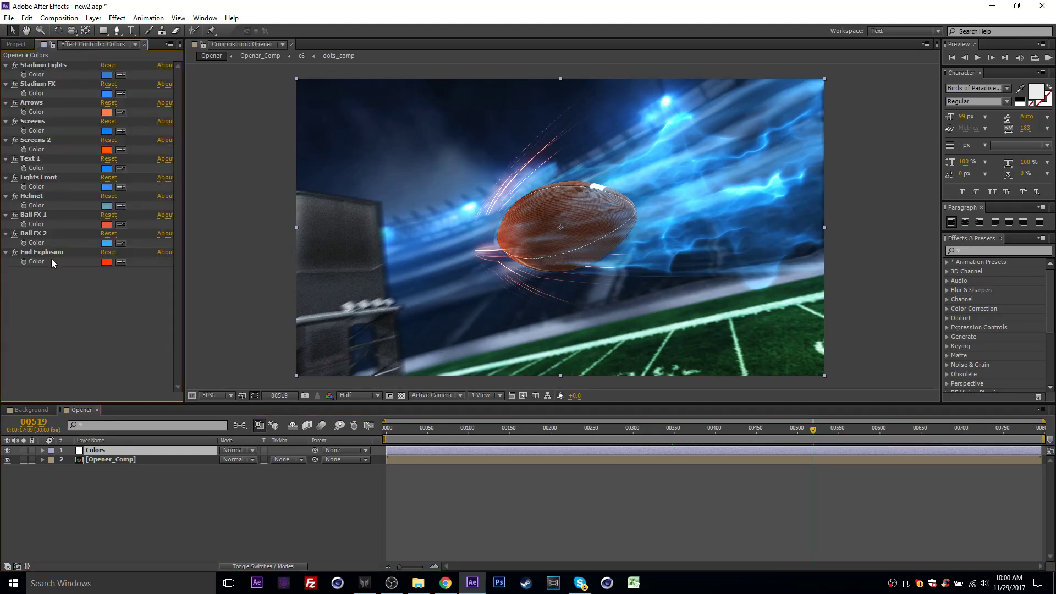
# - Go to the stadium shot at frame 84 and set the Stadium Lights color to soft purple C175D7
pyautogui.moveTo(500, 438); pyautogui.dragTo(457, 433)
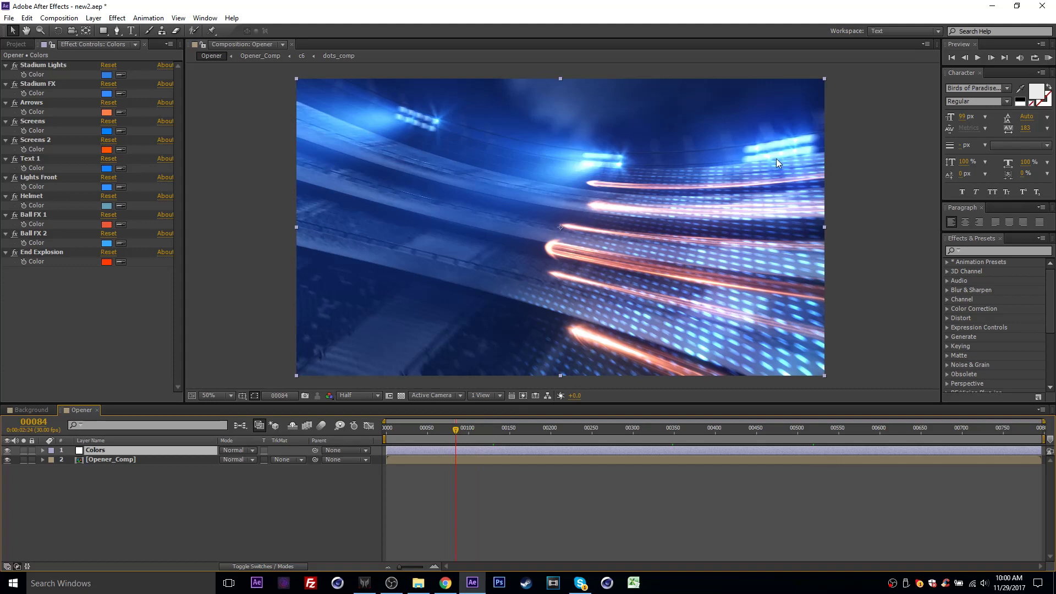
pyautogui.click(107, 75)
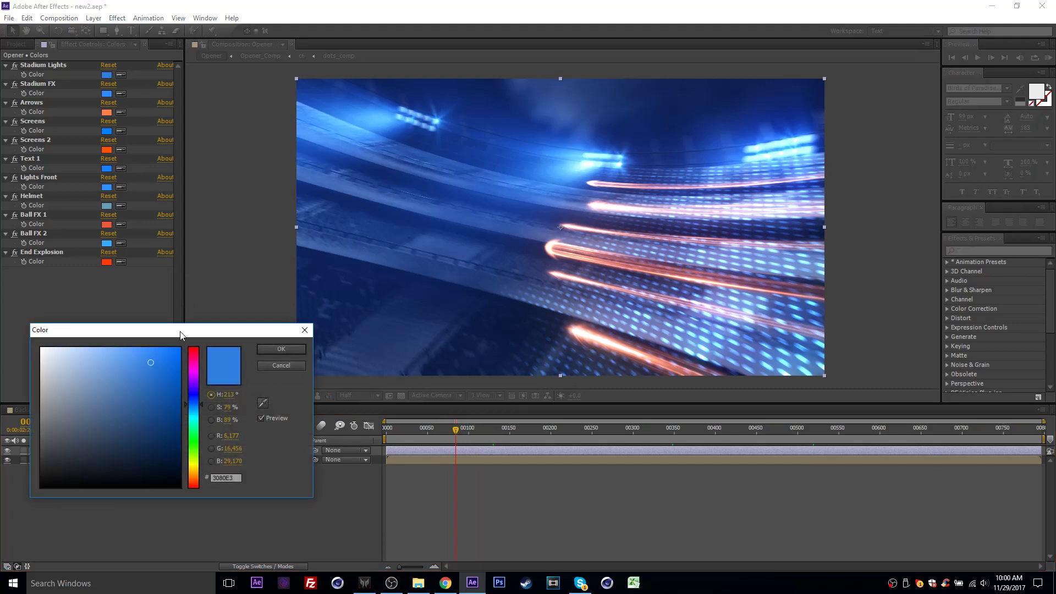
pyautogui.click(196, 371)
pyautogui.moveTo(196, 372); pyautogui.dragTo(196, 375)
pyautogui.moveTo(145, 362)
pyautogui.mouseDown()
pyautogui.moveTo(110, 366)
pyautogui.moveTo(120, 367)
pyautogui.mouseUp()
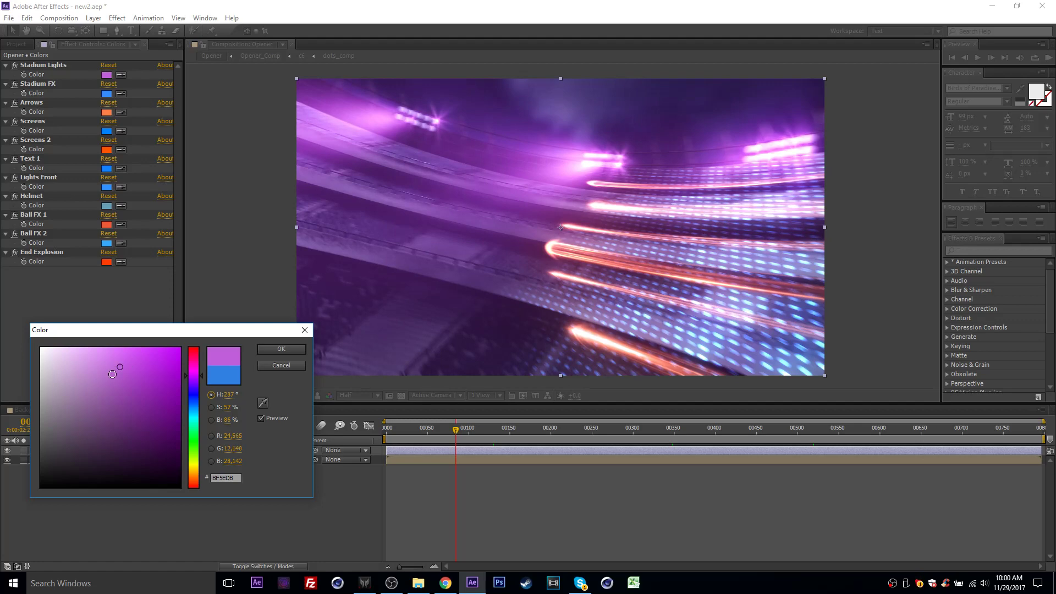
pyautogui.moveTo(119, 369)
pyautogui.mouseDown()
pyautogui.moveTo(94, 369)
pyautogui.moveTo(104, 369)
pyautogui.mouseUp()
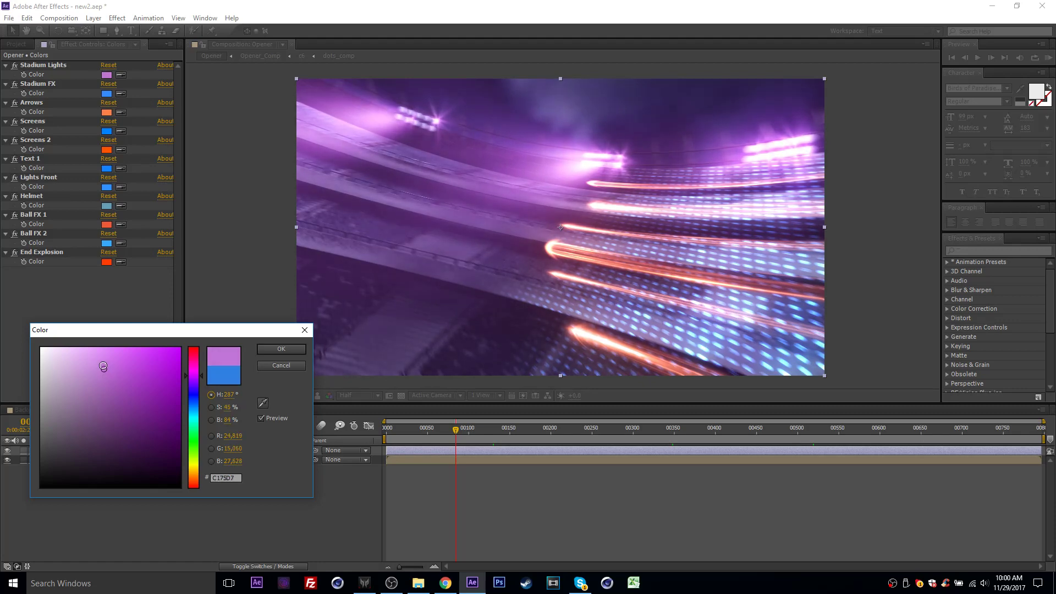
pyautogui.click(277, 345)
# - Set the Stadium FX color to orange FFA336
pyautogui.click(48, 84)
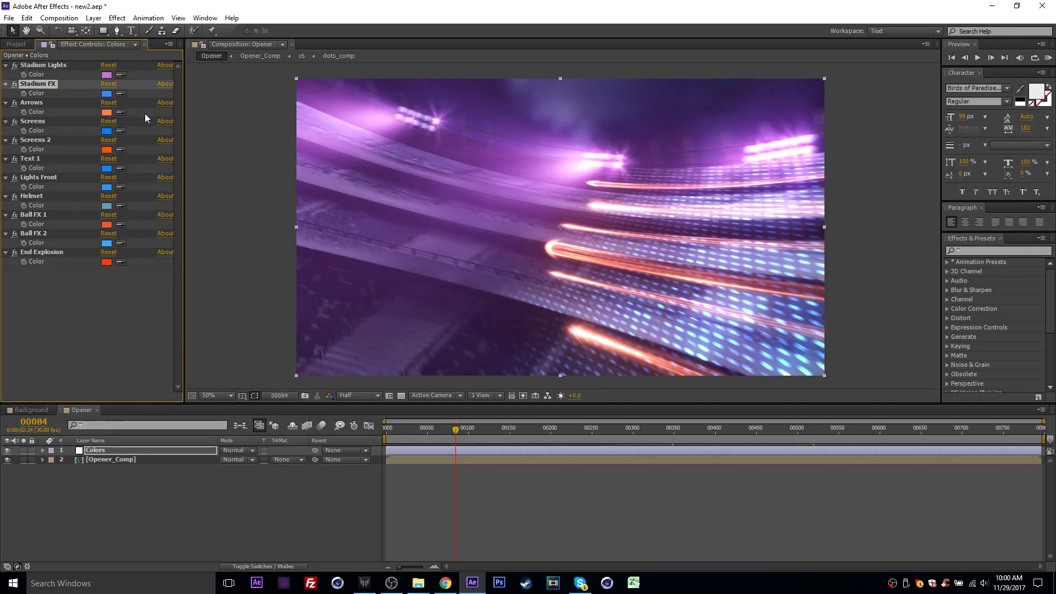
pyautogui.click(111, 93)
pyautogui.moveTo(193, 412); pyautogui.dragTo(197, 476)
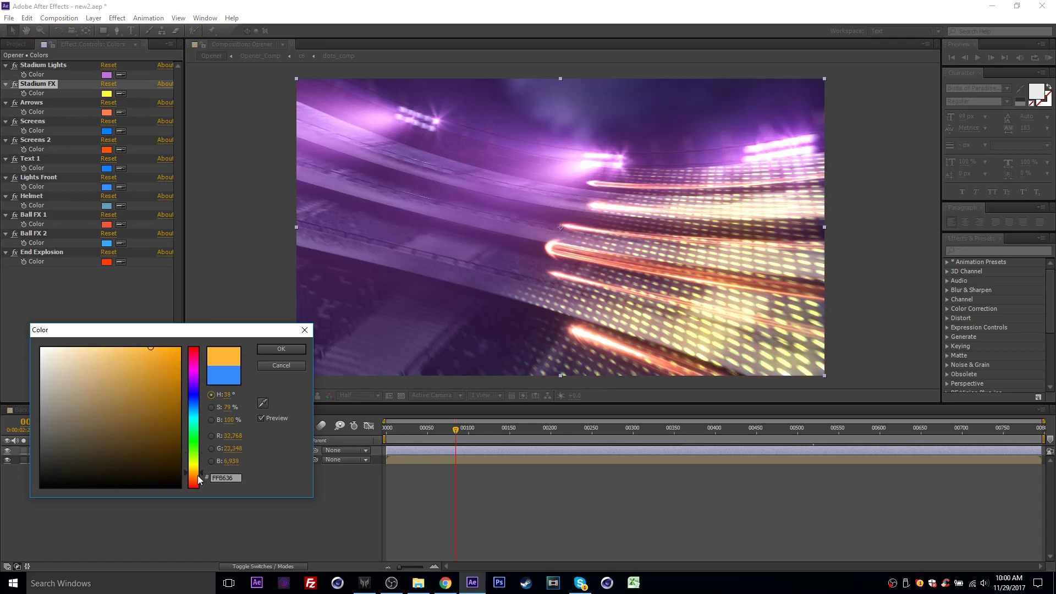
pyautogui.click(281, 352)
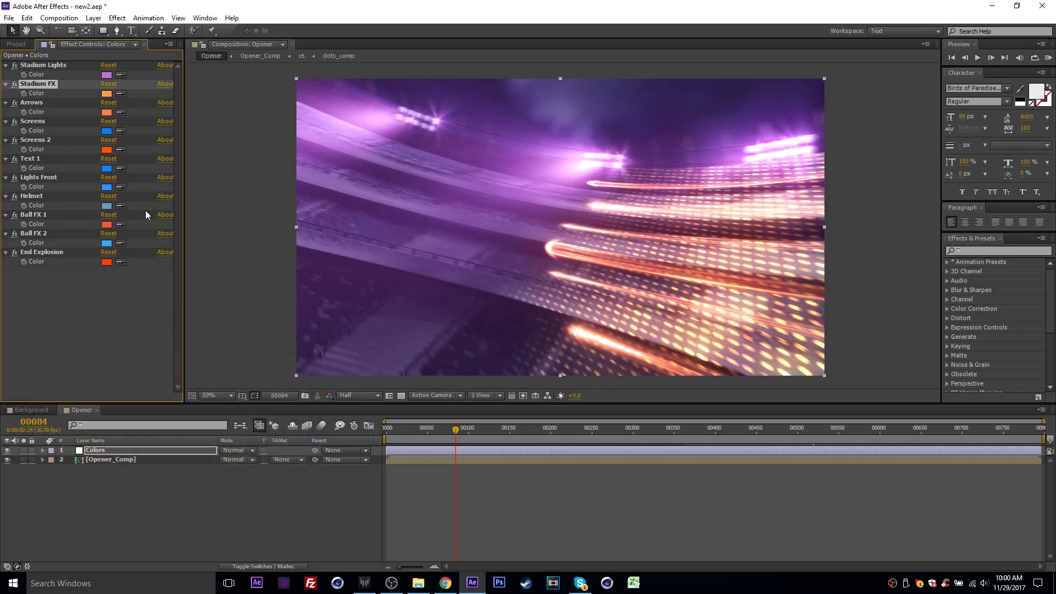
# - Set the Arrows color to light blue 47DAFF
pyautogui.click(107, 112)
pyautogui.moveTo(192, 378); pyautogui.dragTo(199, 413)
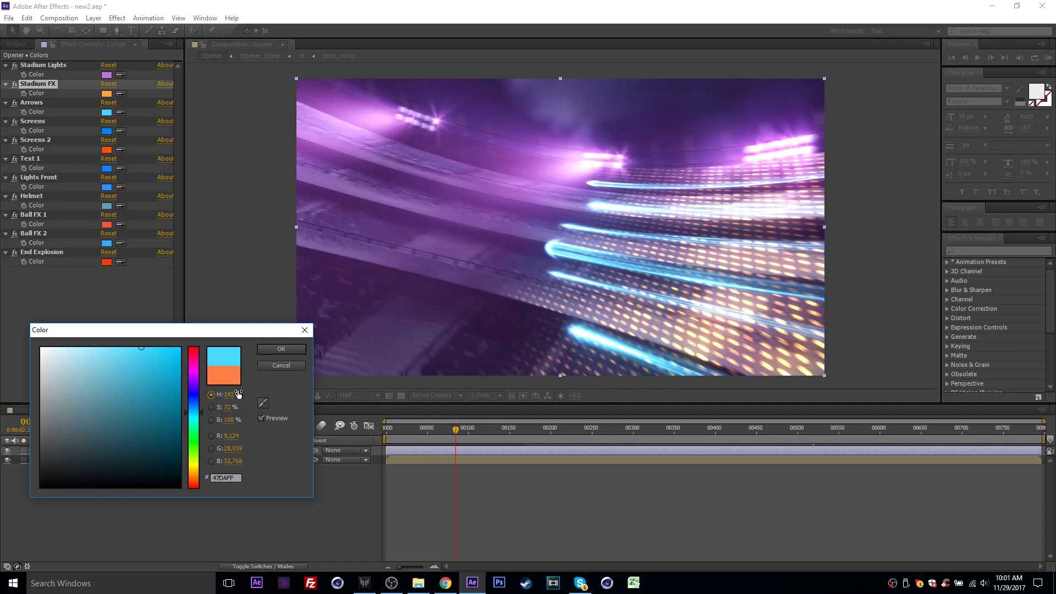
pyautogui.click(281, 350)
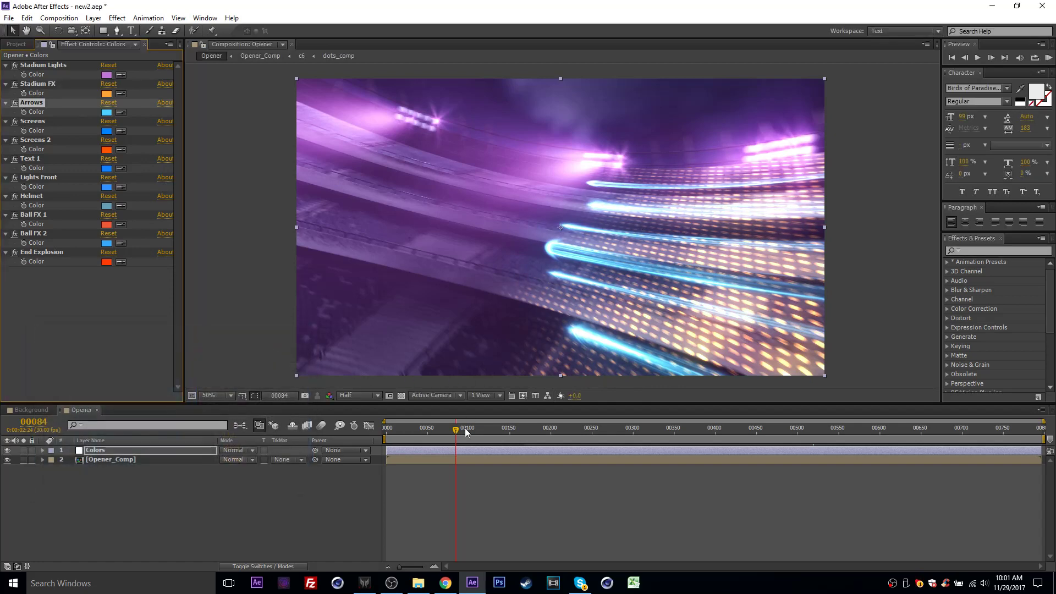
# - Go to the GAME DAY shot at frame 172 and set the Screens color to magenta E400FF
pyautogui.moveTo(464, 428); pyautogui.dragTo(529, 436)
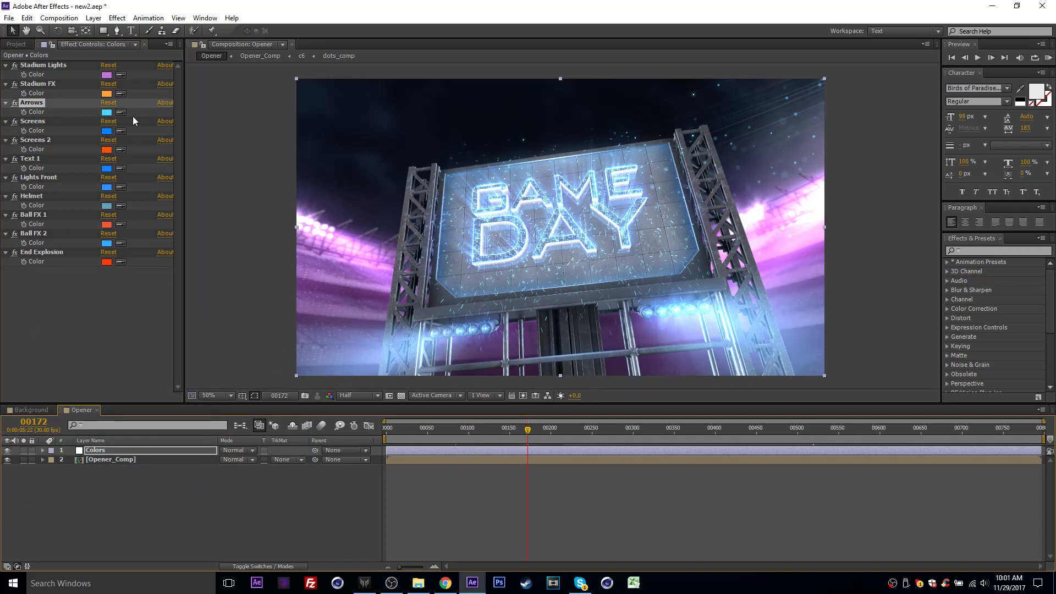
pyautogui.click(34, 121)
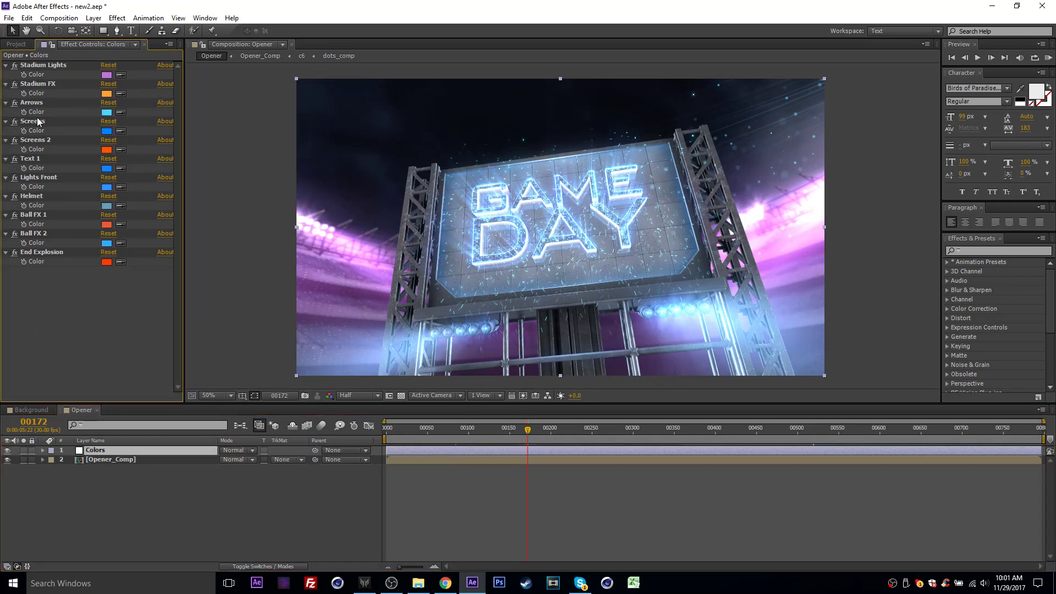
pyautogui.click(107, 132)
pyautogui.moveTo(195, 407); pyautogui.dragTo(195, 377)
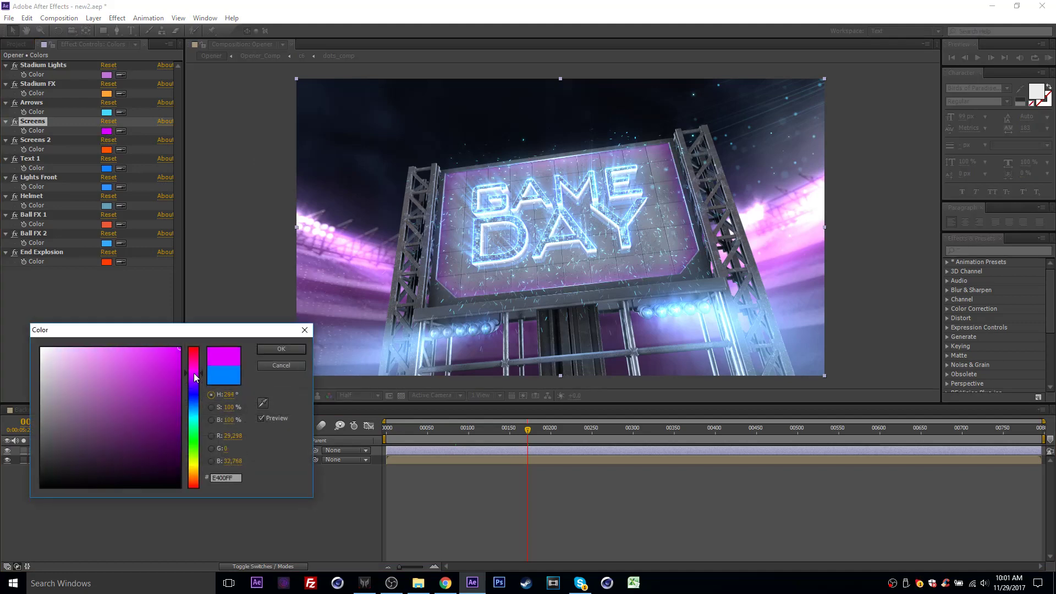
pyautogui.click(280, 349)
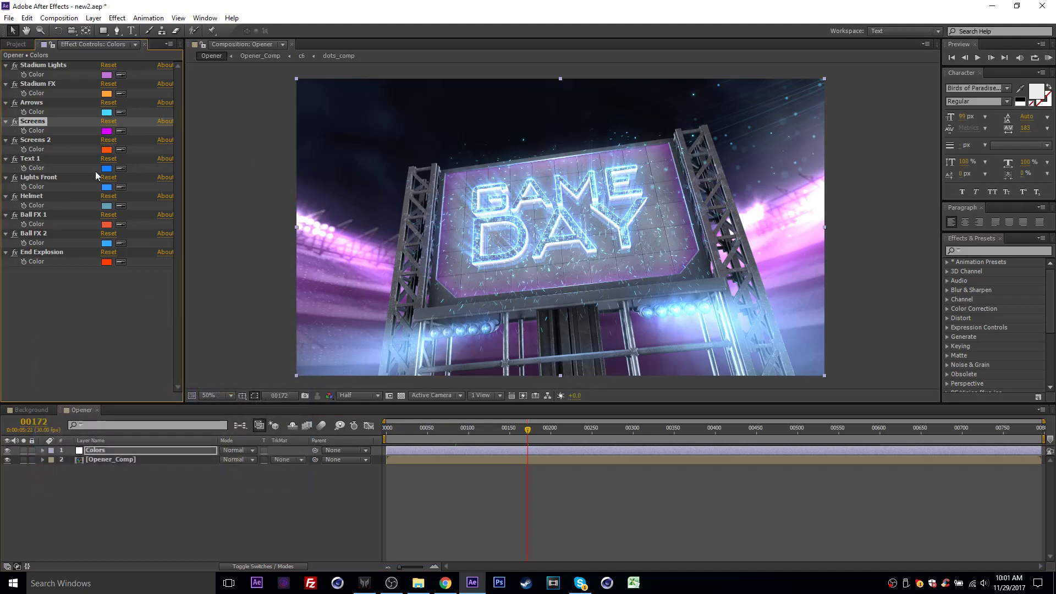
# - Set the Text 1 color to purple CF12FE
pyautogui.click(30, 156)
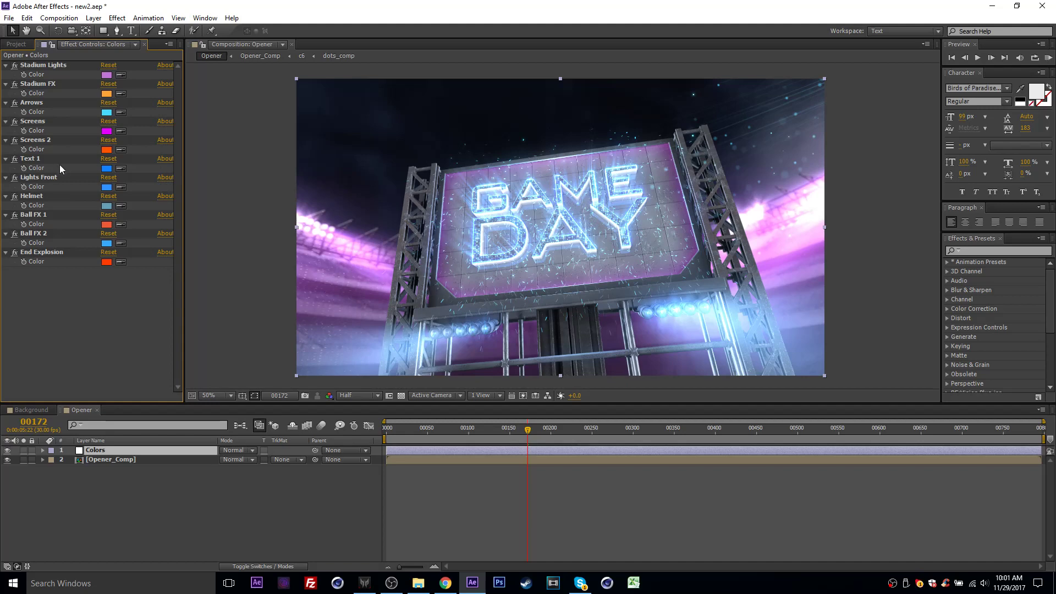
pyautogui.click(33, 159)
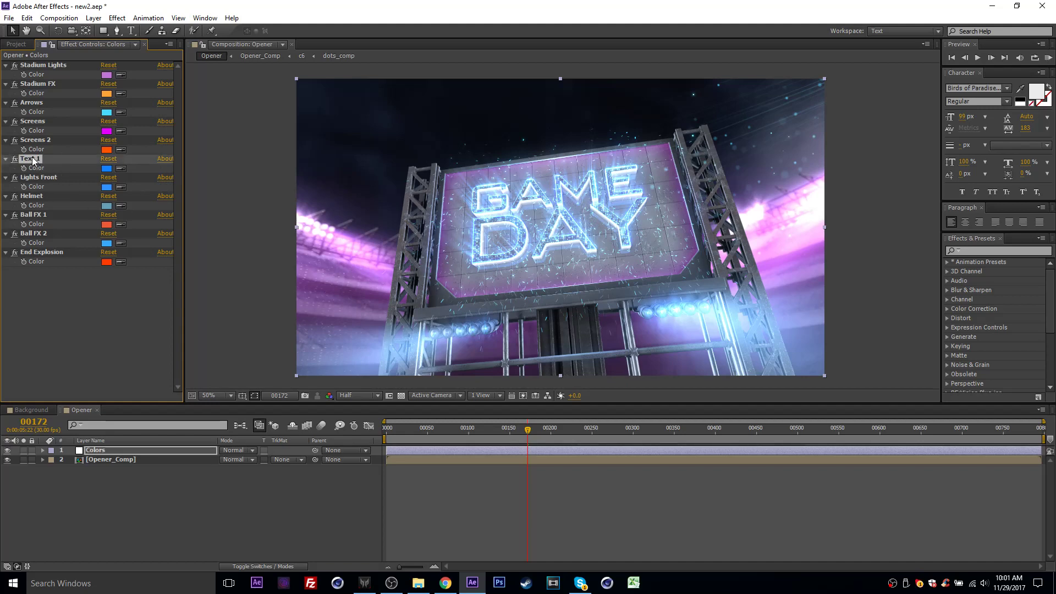
pyautogui.click(107, 168)
pyautogui.moveTo(193, 388); pyautogui.dragTo(194, 374)
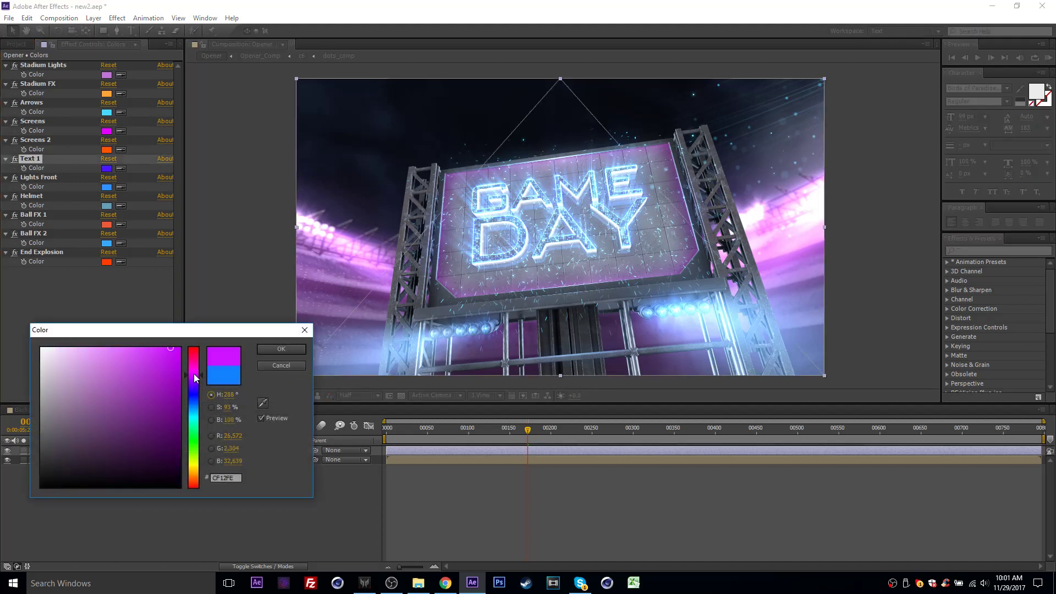
pyautogui.click(281, 349)
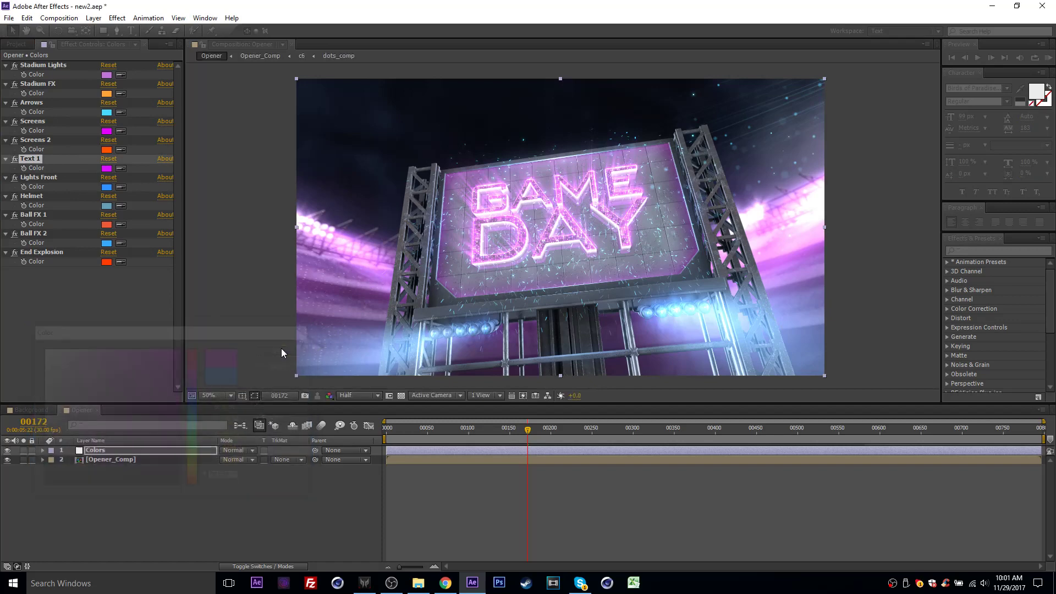
# - Set the Lights Front color to yellow-green B8FF2F
pyautogui.click(45, 141)
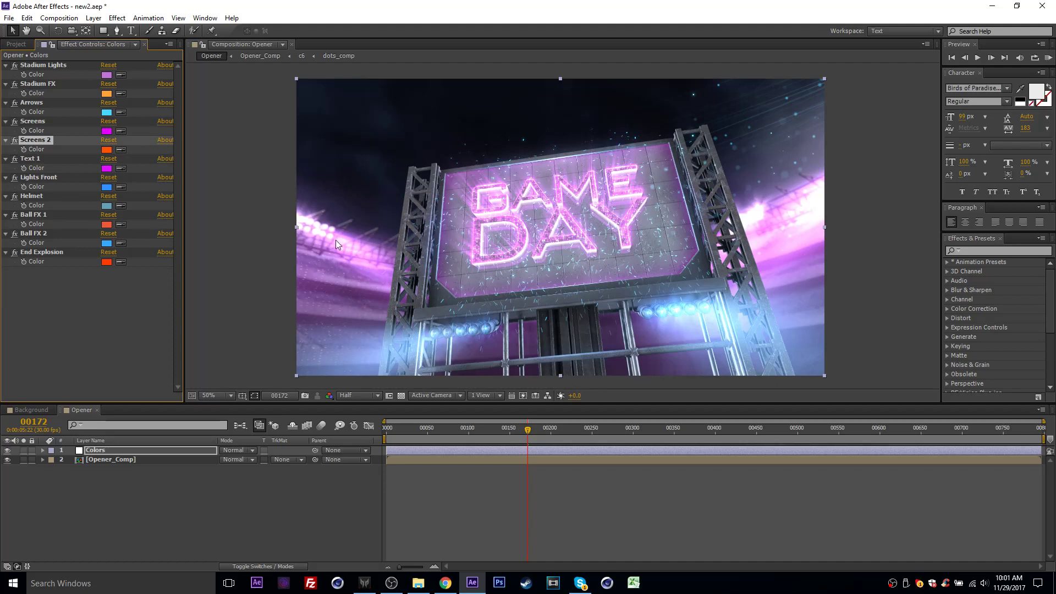
pyautogui.click(38, 177)
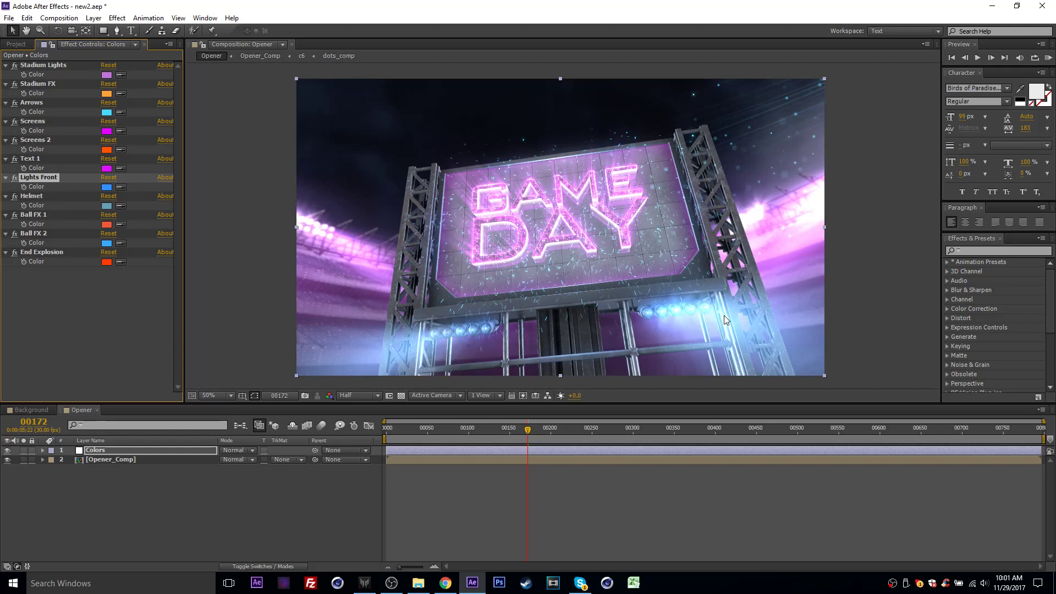
pyautogui.click(107, 186)
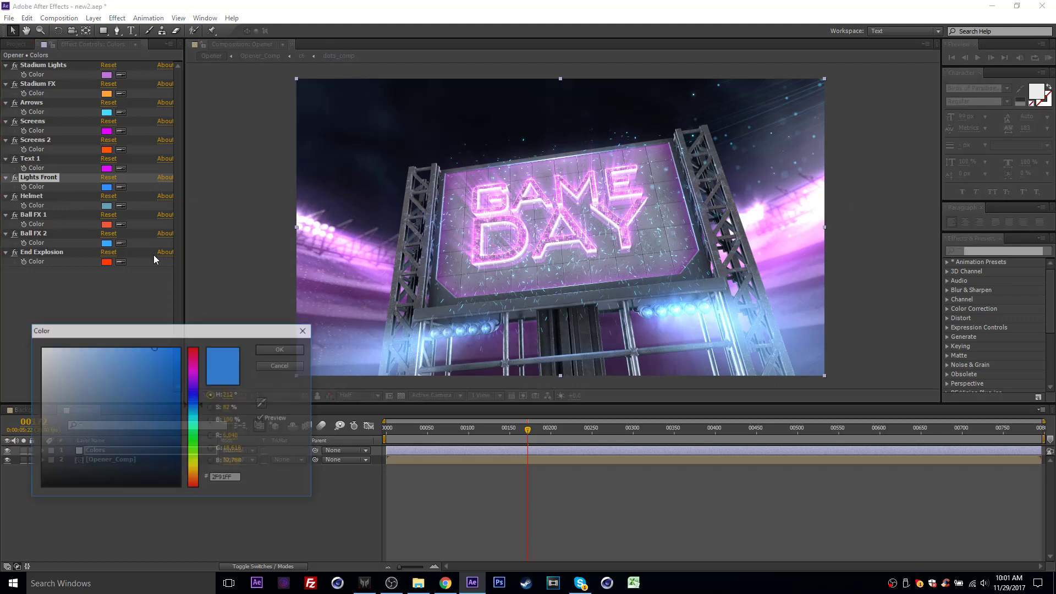
pyautogui.moveTo(195, 372); pyautogui.dragTo(194, 456)
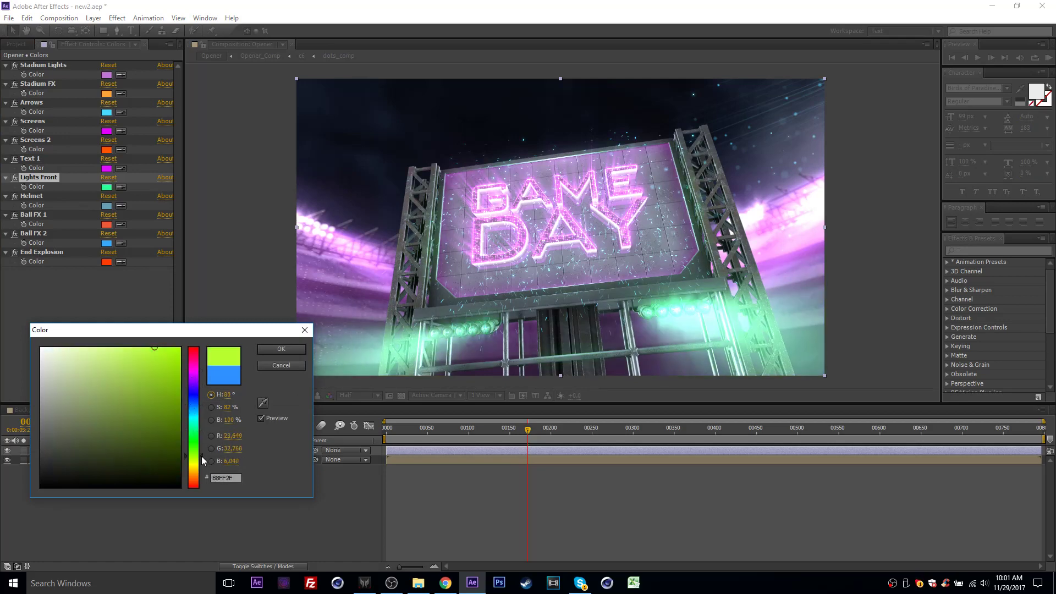
pyautogui.click(280, 348)
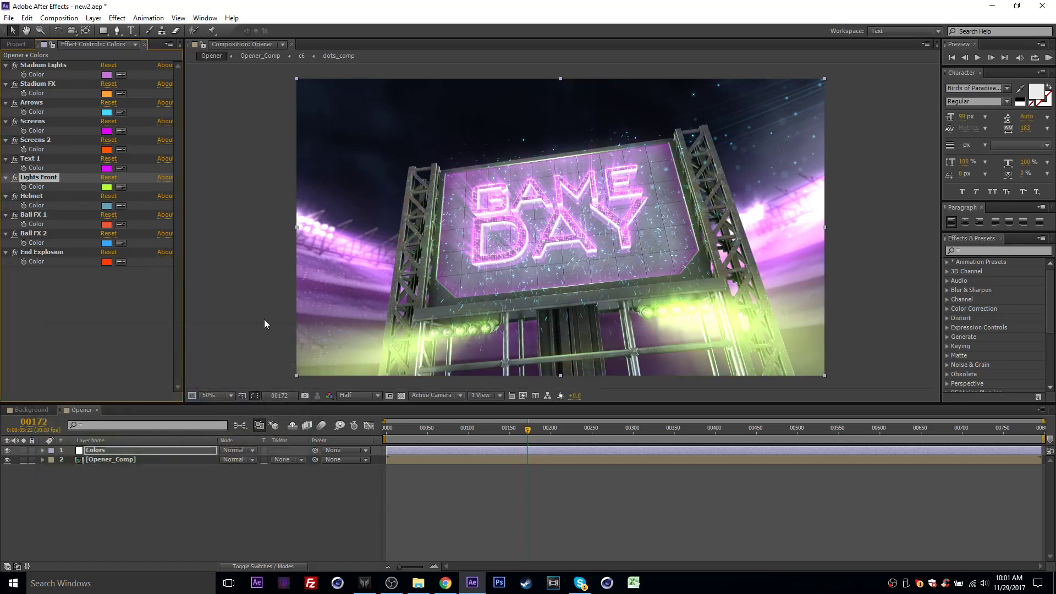
# - Go to the light-bulb columns shot at frame 237 and set the Screens 2 color to light blue
pyautogui.click(31, 142)
pyautogui.click(547, 434)
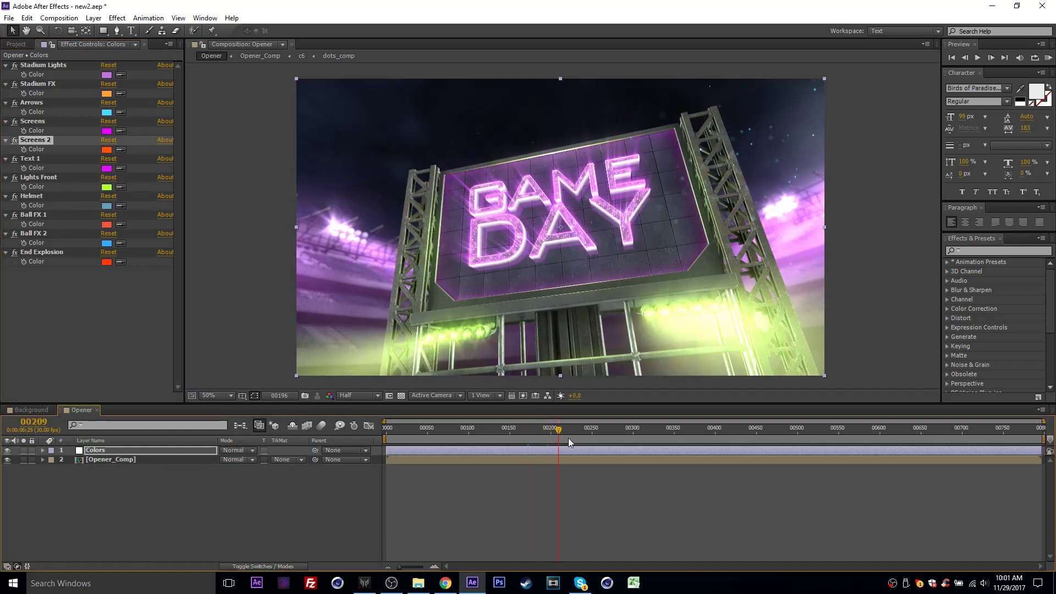
pyautogui.click(572, 438)
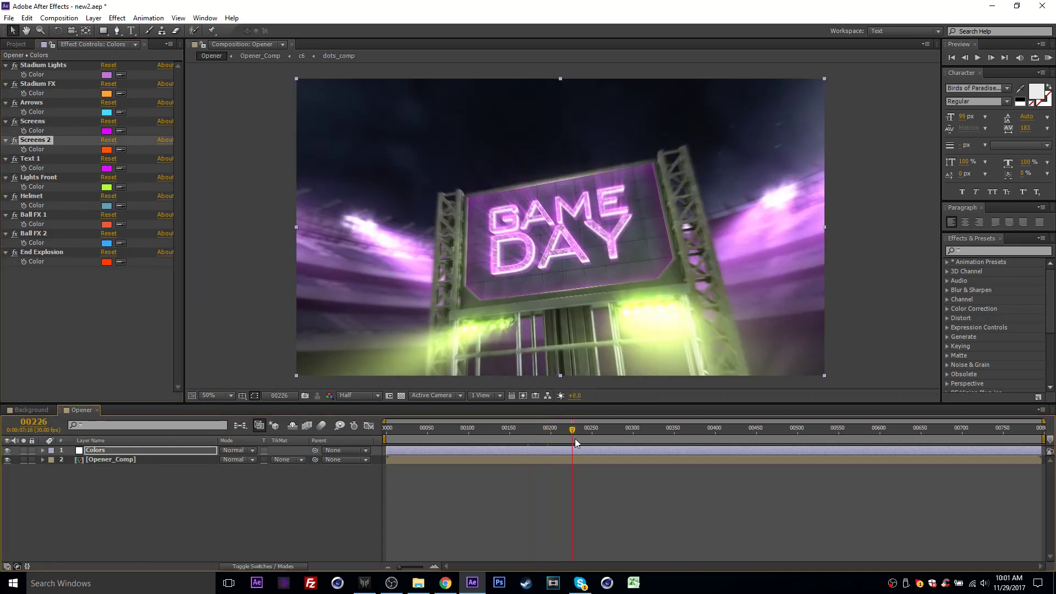
pyautogui.click(589, 440)
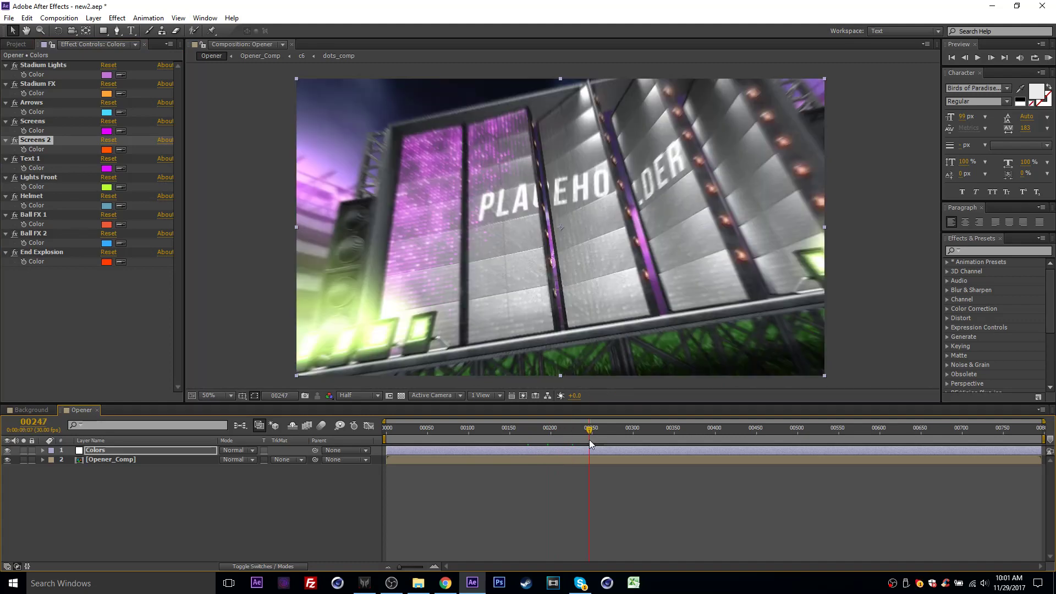
pyautogui.click(582, 440)
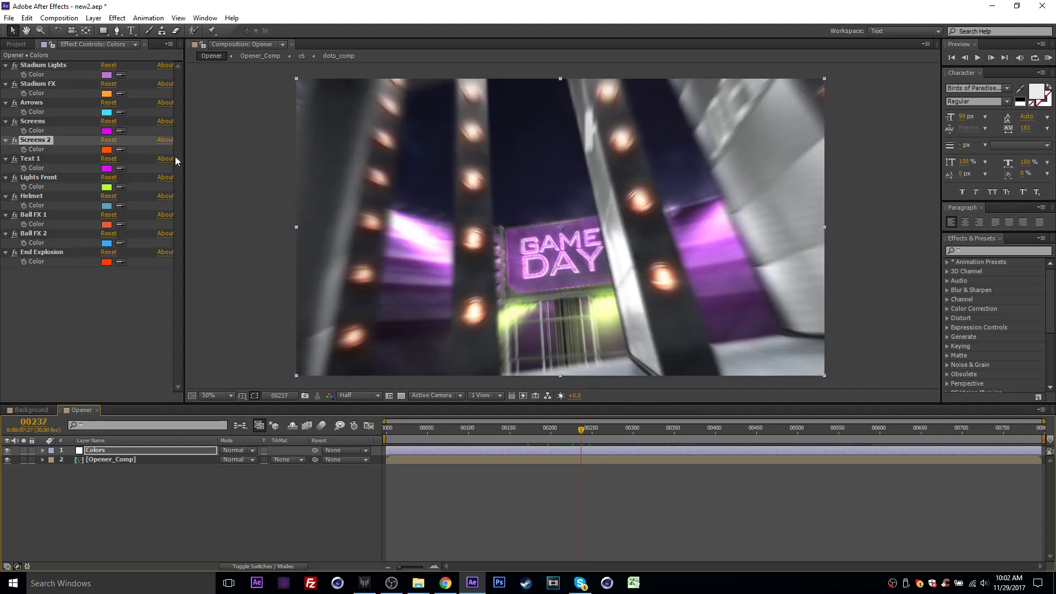
pyautogui.click(106, 149)
pyautogui.moveTo(193, 388); pyautogui.dragTo(193, 414)
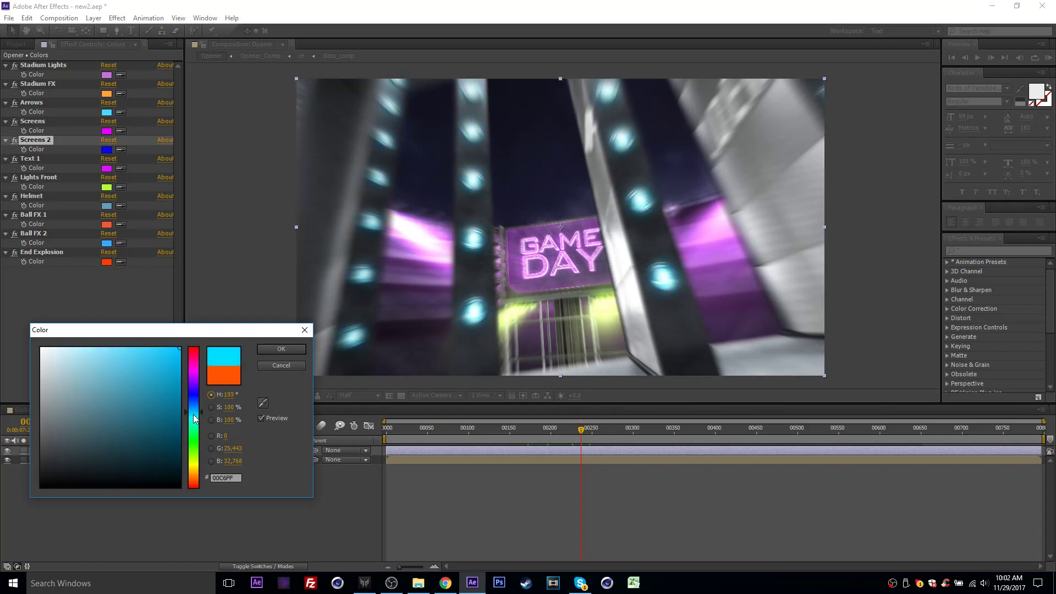
pyautogui.click(281, 349)
# - Go to the helmet shot at frame 390 and set the Helmet color to magenta DC18FF
pyautogui.moveTo(581, 429); pyautogui.dragTo(617, 433)
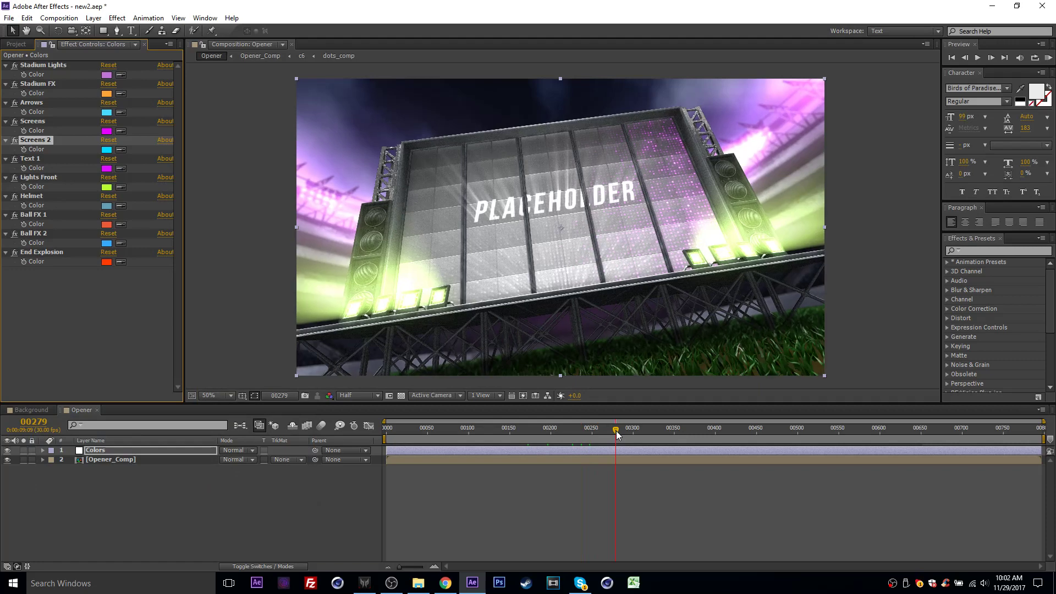
pyautogui.moveTo(616, 431); pyautogui.dragTo(684, 438)
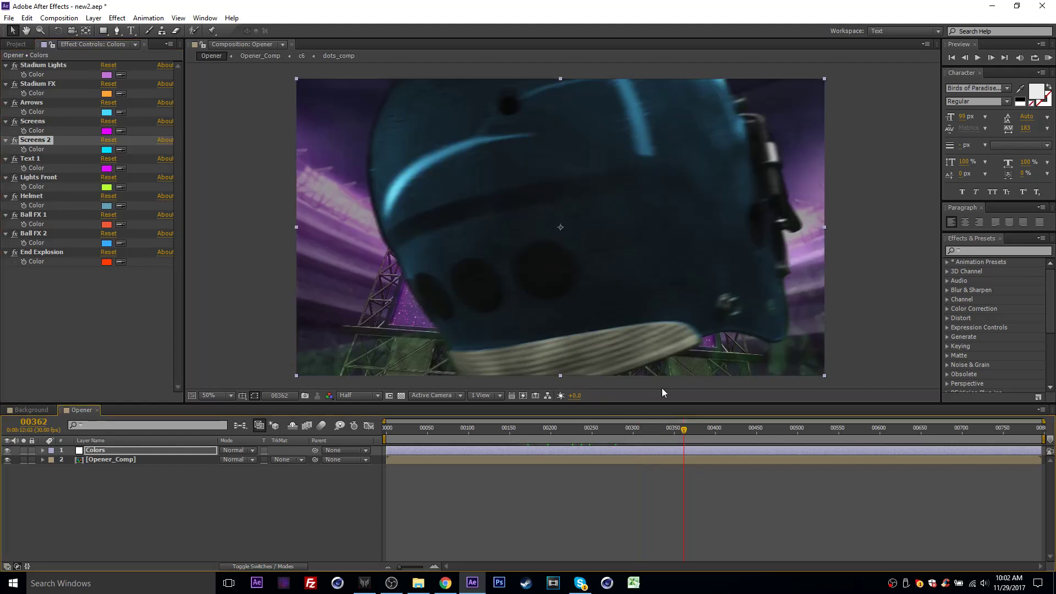
pyautogui.click(696, 431)
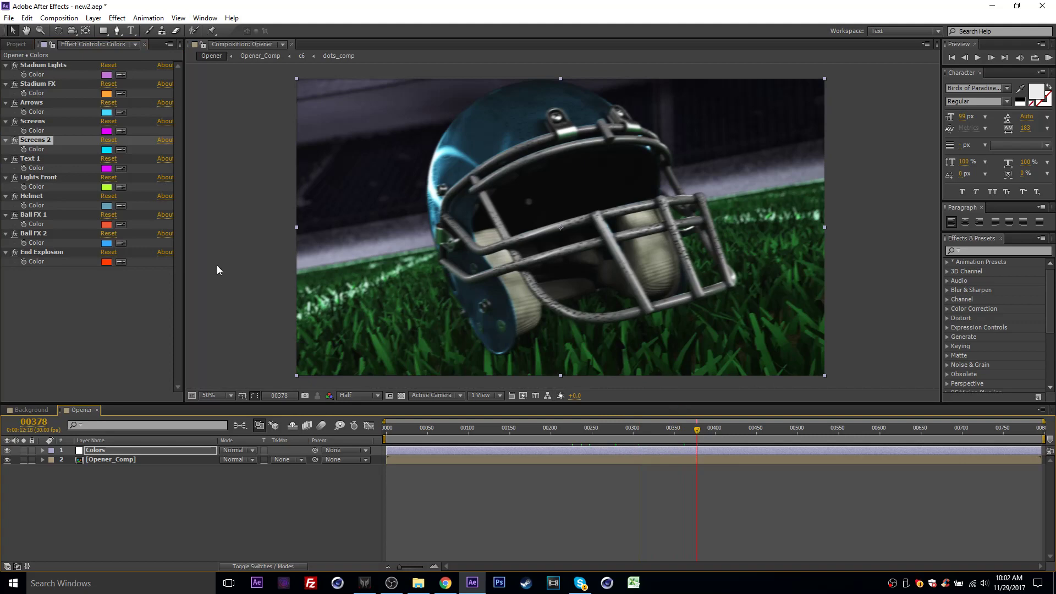
pyautogui.moveTo(698, 437); pyautogui.dragTo(707, 438)
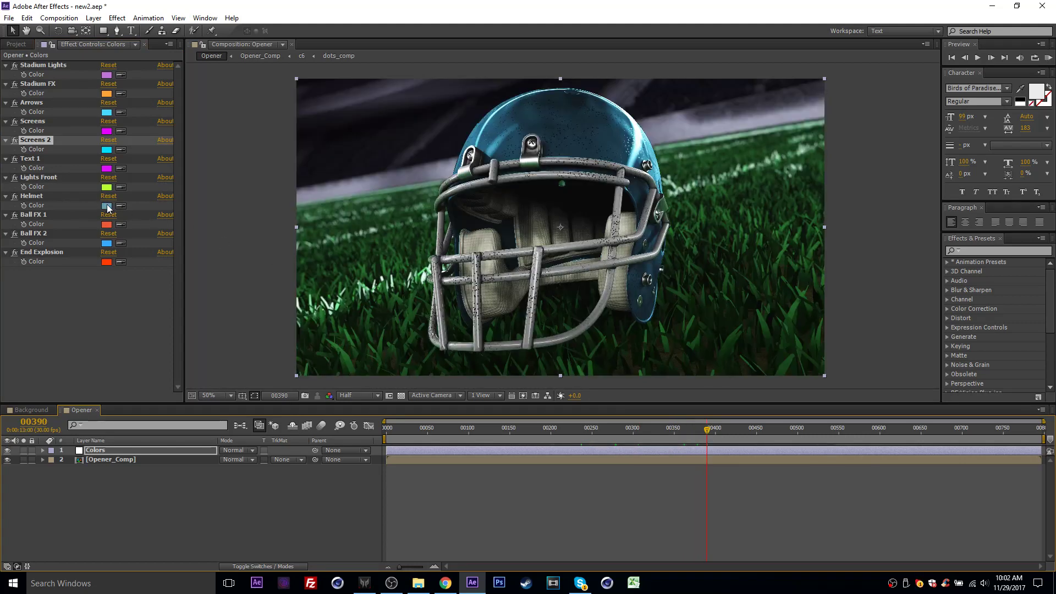
pyautogui.click(107, 206)
pyautogui.moveTo(197, 414); pyautogui.dragTo(194, 374)
pyautogui.click(167, 347)
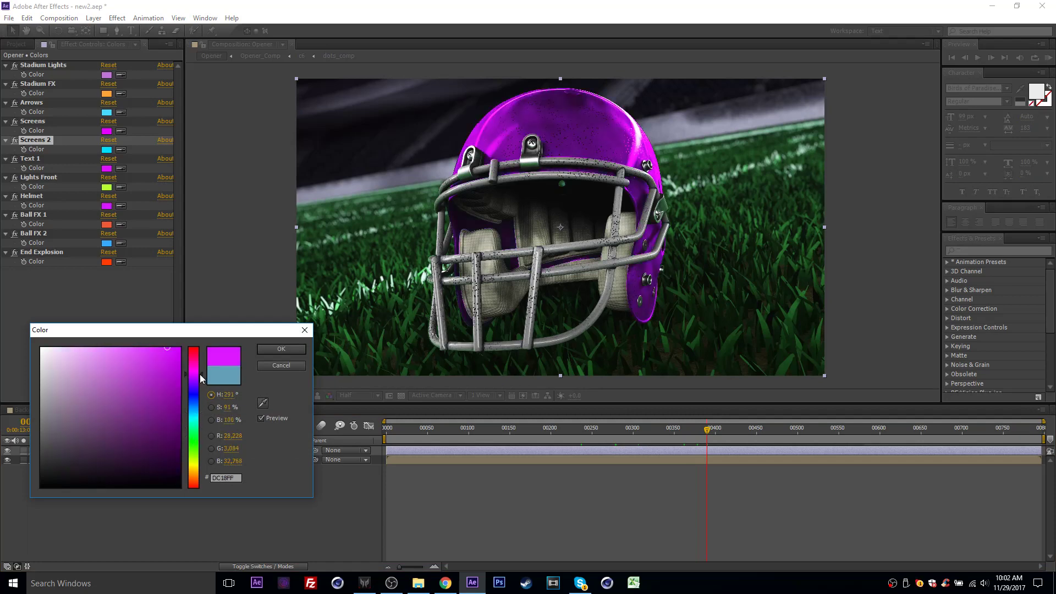
pyautogui.click(281, 349)
# - Go to the flying football shot at frame 493 and set the Ball FX 1 color to magenta-purple
pyautogui.moveTo(725, 428); pyautogui.dragTo(792, 437)
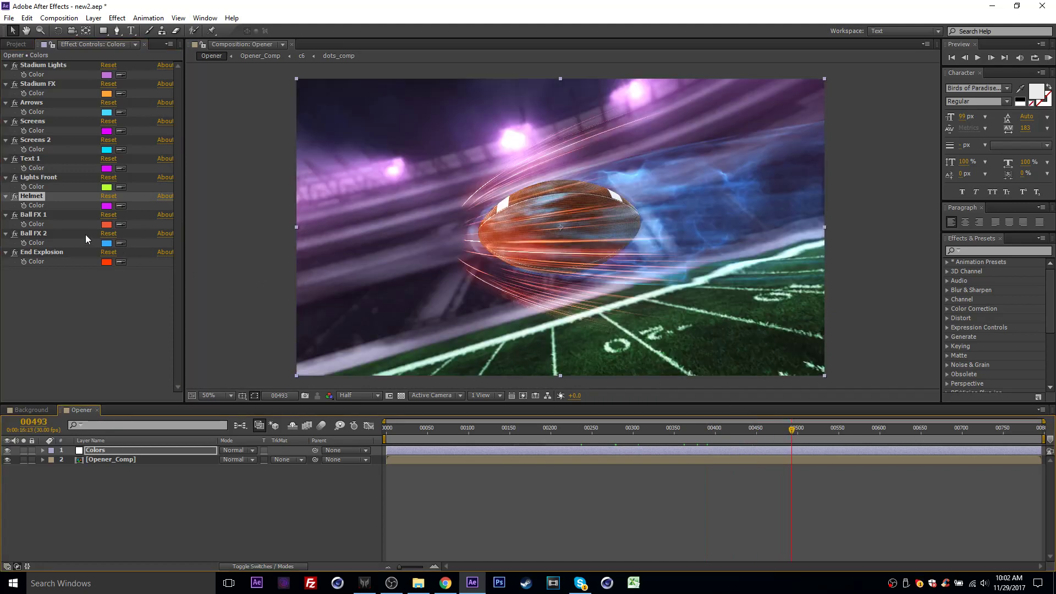
pyautogui.click(106, 225)
pyautogui.moveTo(187, 358); pyautogui.dragTo(196, 374)
pyautogui.press('Return')
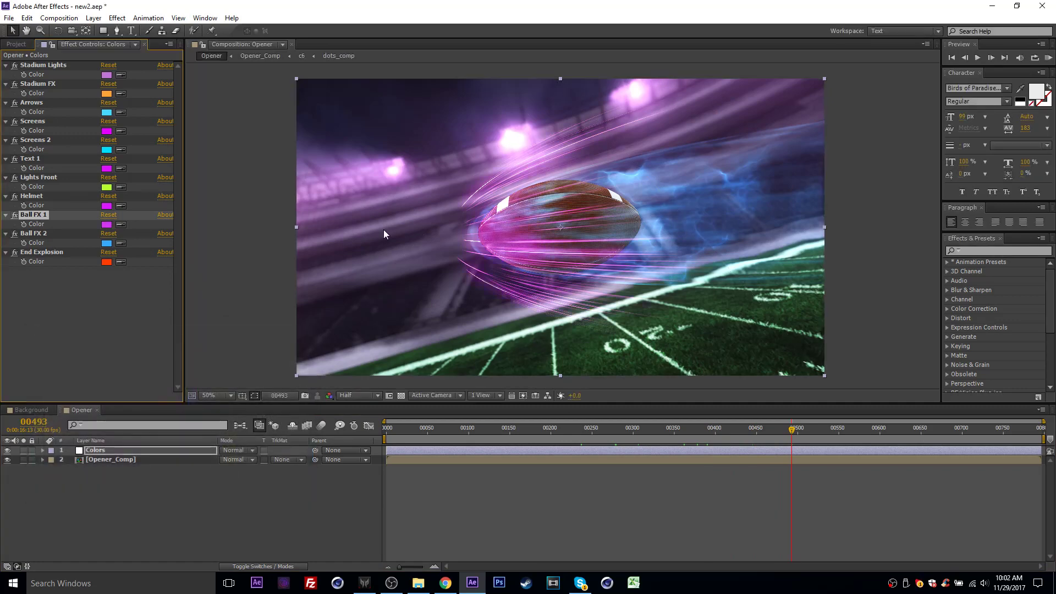
# - Set the Ball FX 2 color to a light orange for the trail behind the football
pyautogui.click(106, 244)
pyautogui.moveTo(196, 423); pyautogui.dragTo(197, 478)
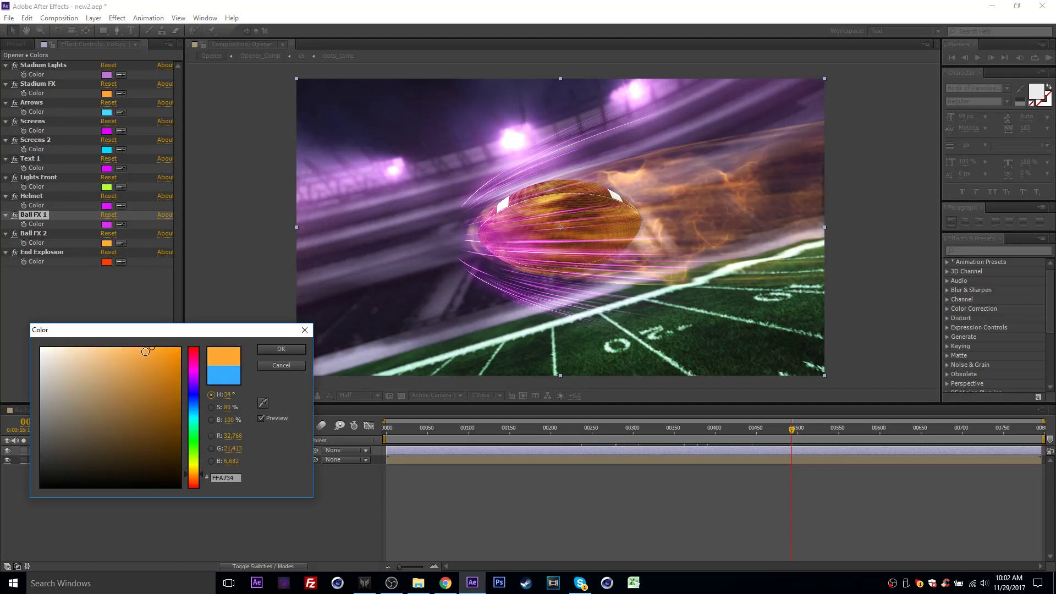
pyautogui.moveTo(145, 351)
pyautogui.mouseDown()
pyautogui.moveTo(105, 347)
pyautogui.moveTo(187, 345)
pyautogui.moveTo(123, 344)
pyautogui.mouseUp()
pyautogui.click(281, 349)
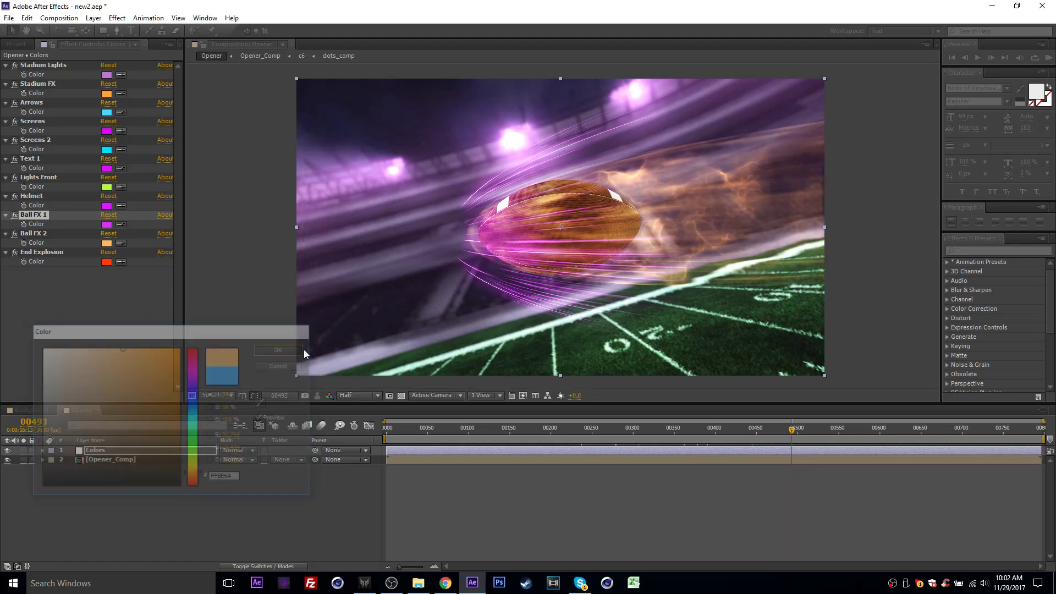
# - Go to the ULTIMATE FOOTBALL shot at frame 548 and set the End Explosion color to cyan 00FFFC
pyautogui.moveTo(818, 436)
pyautogui.mouseDown()
pyautogui.moveTo(910, 435)
pyautogui.moveTo(827, 429)
pyautogui.moveTo(837, 434)
pyautogui.mouseUp()
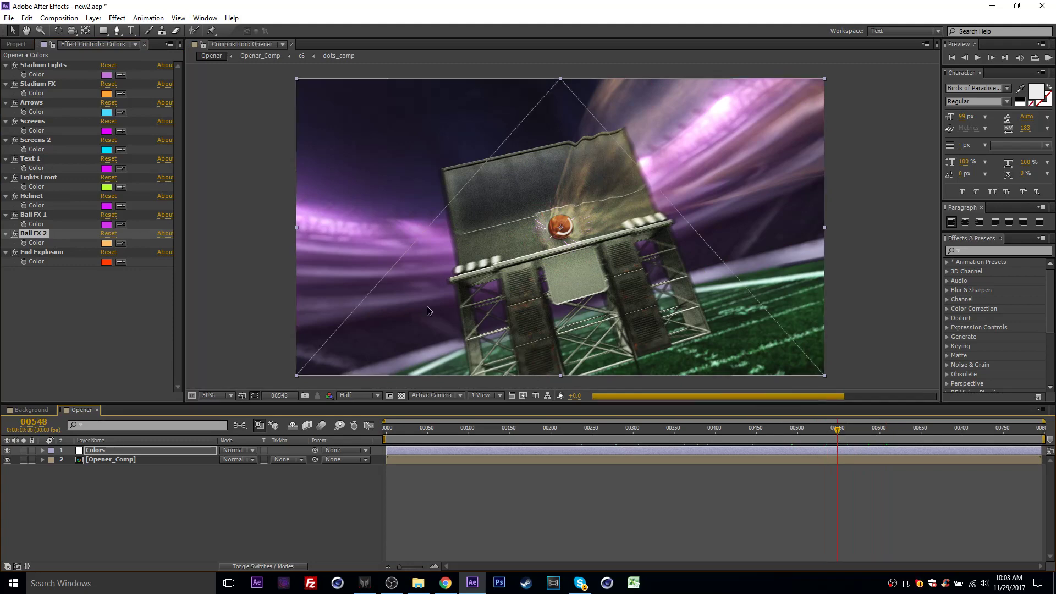
pyautogui.click(105, 262)
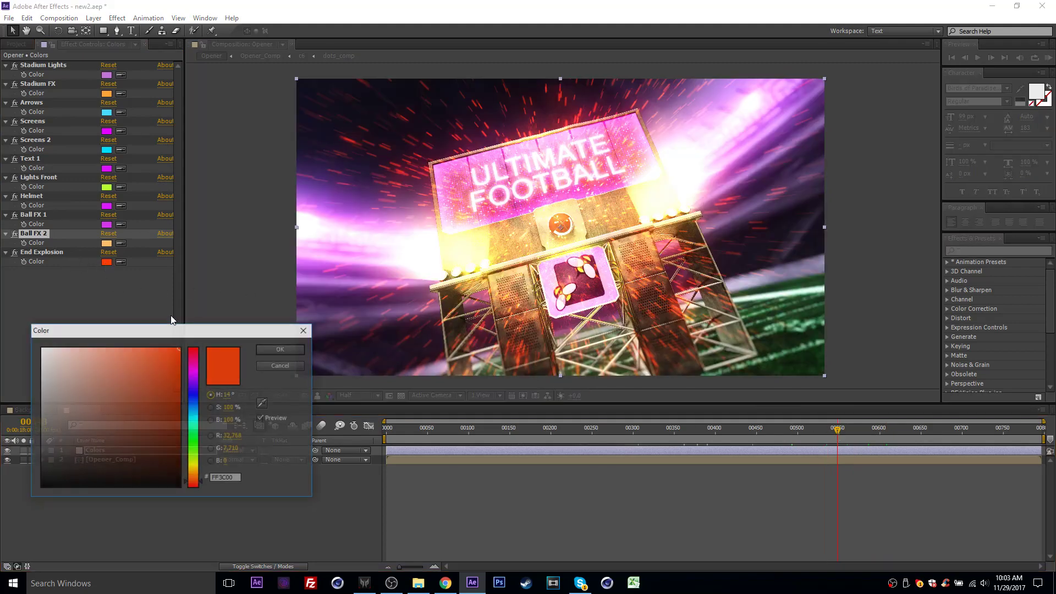
pyautogui.moveTo(189, 389); pyautogui.dragTo(191, 422)
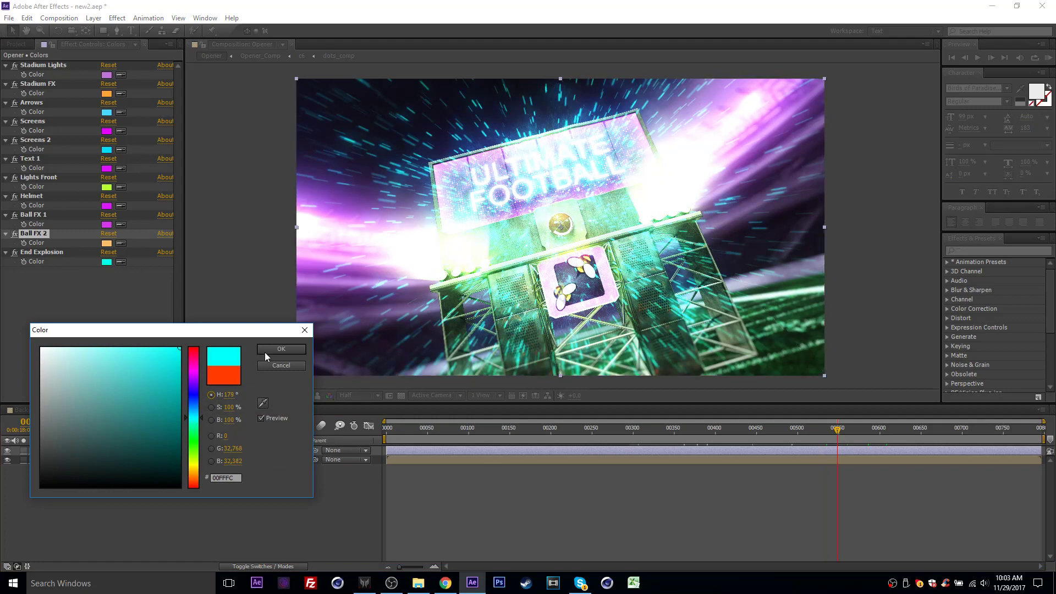
pyautogui.click(275, 348)
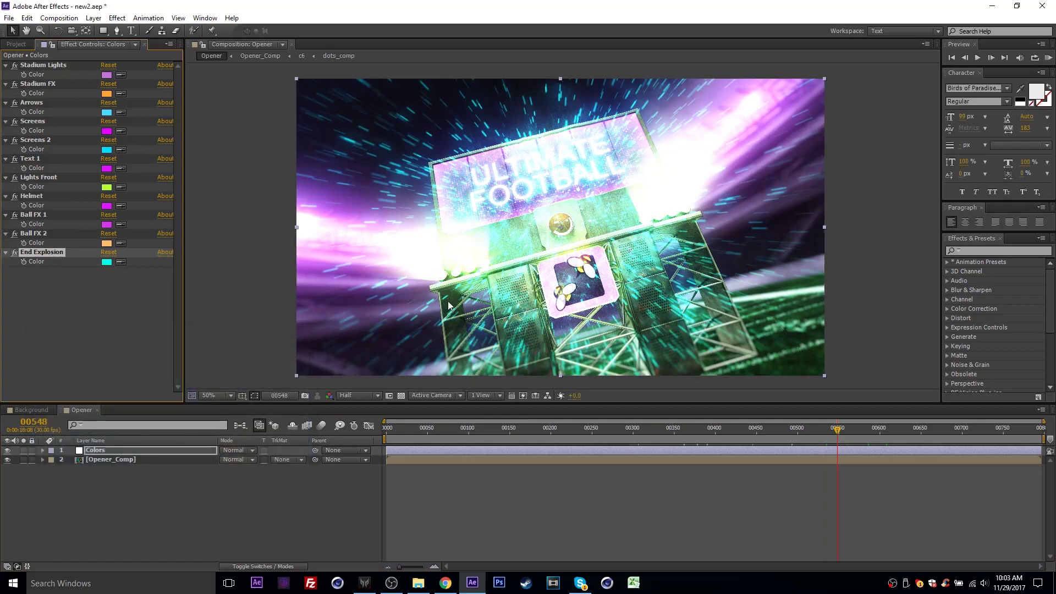
# - Open the Double_Bumper composition from the Render folder inside the project's Double_Bumper folder
pyautogui.click(16, 44)
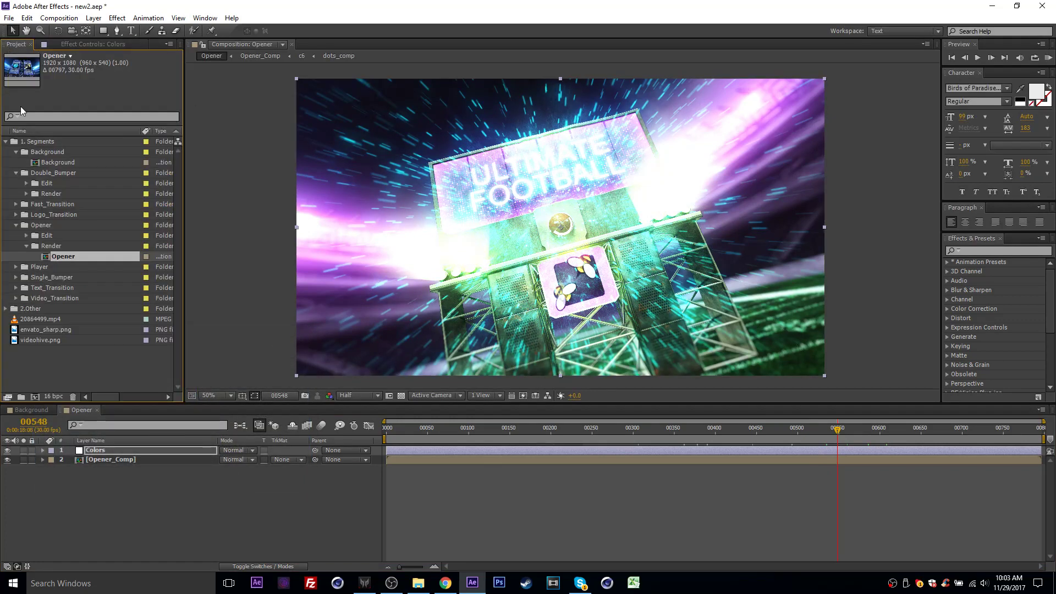
pyautogui.click(3, 241)
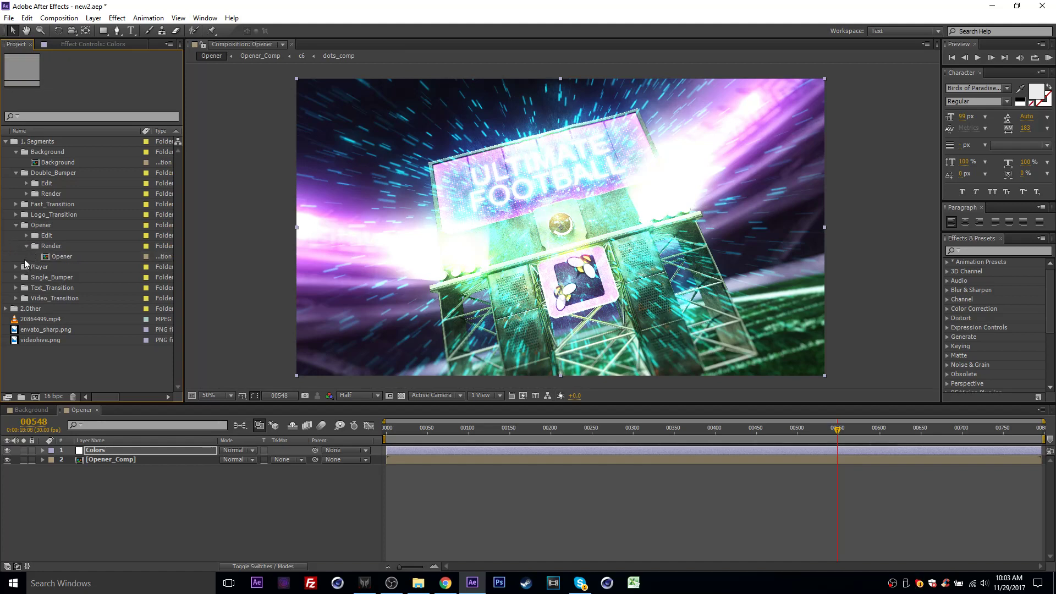
pyautogui.click(25, 184)
pyautogui.click(26, 184)
pyautogui.click(26, 194)
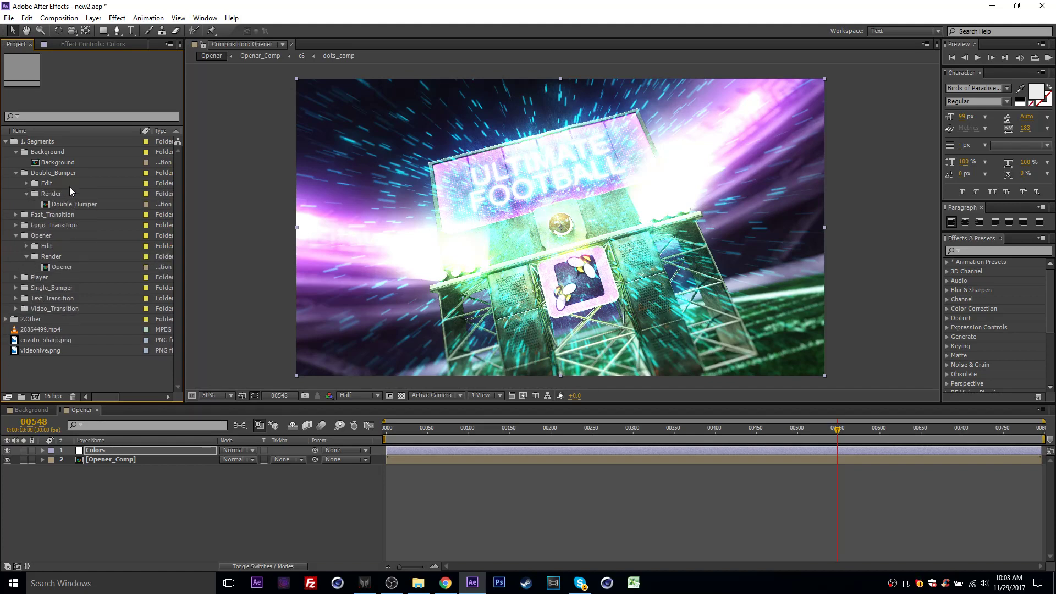
pyautogui.click(55, 174)
pyautogui.click(54, 195)
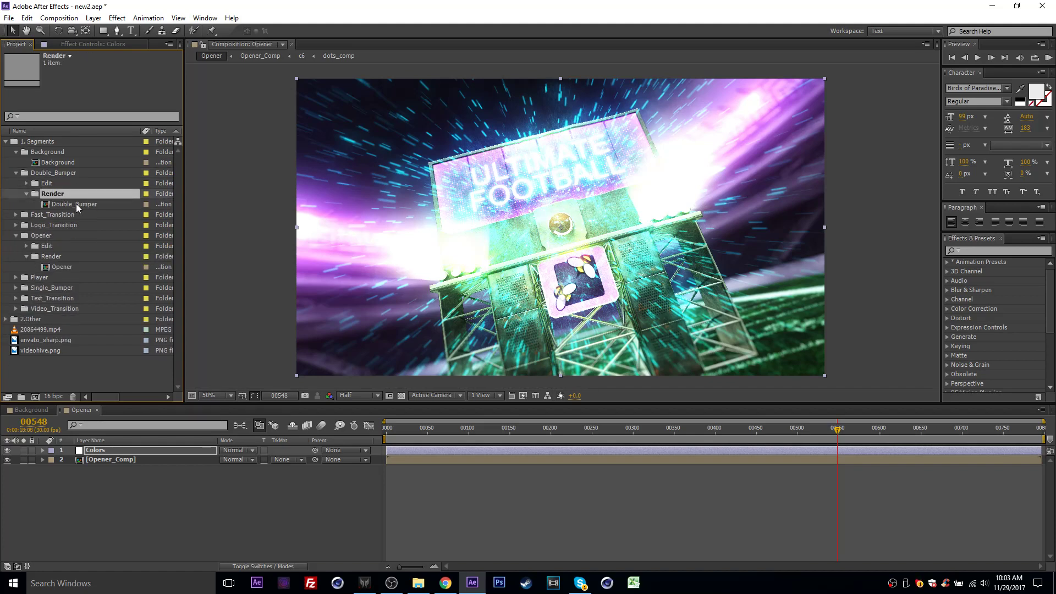
pyautogui.doubleClick(75, 203)
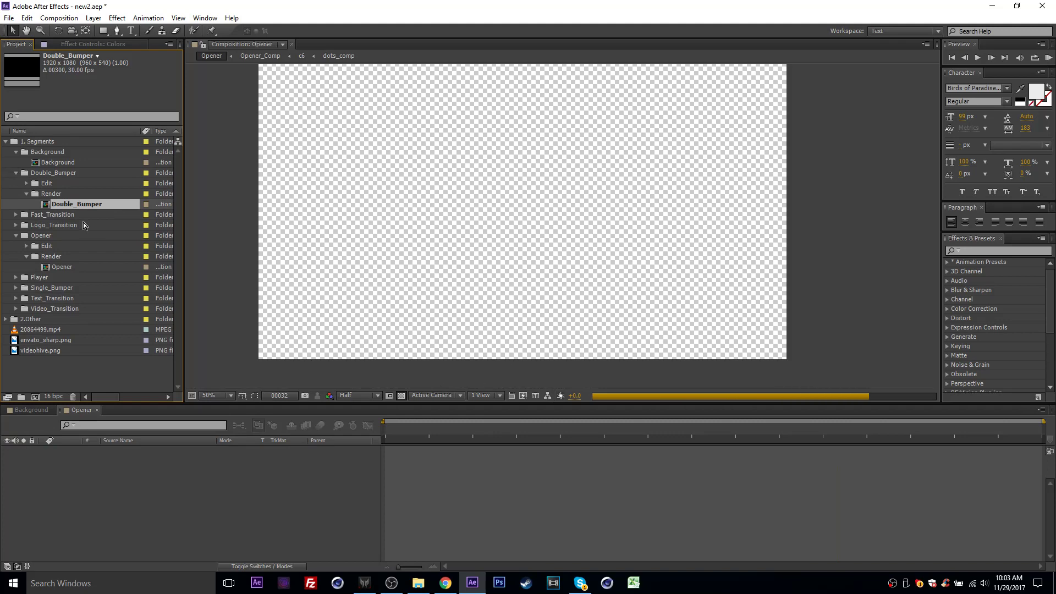
# - Preview the Double_Bumper at frame 113, then examine its transparent opening transition between frames 4 and 25, ending at frame 15
pyautogui.click(599, 429)
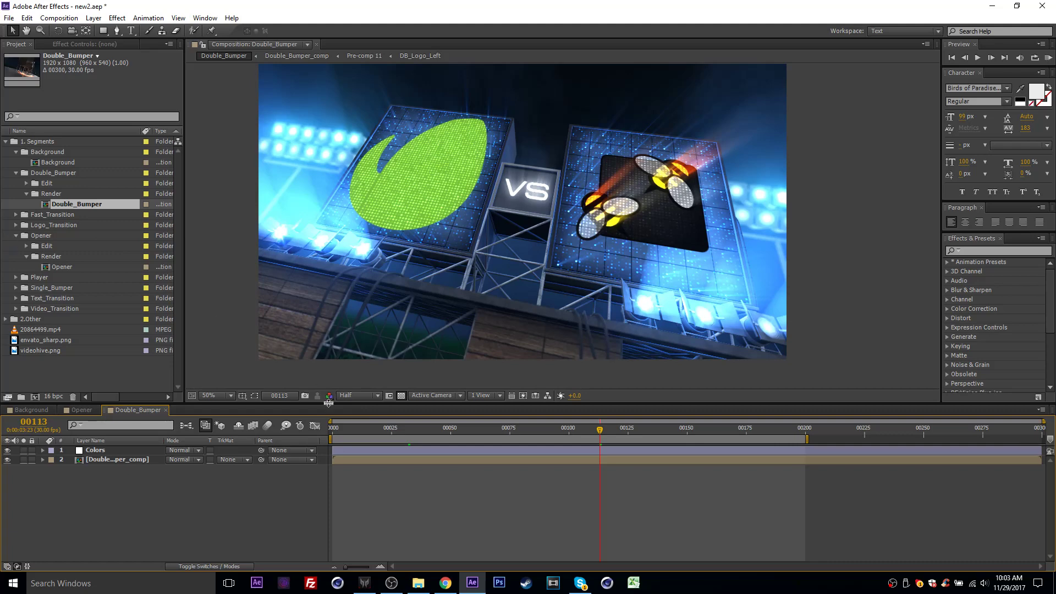
pyautogui.click(341, 430)
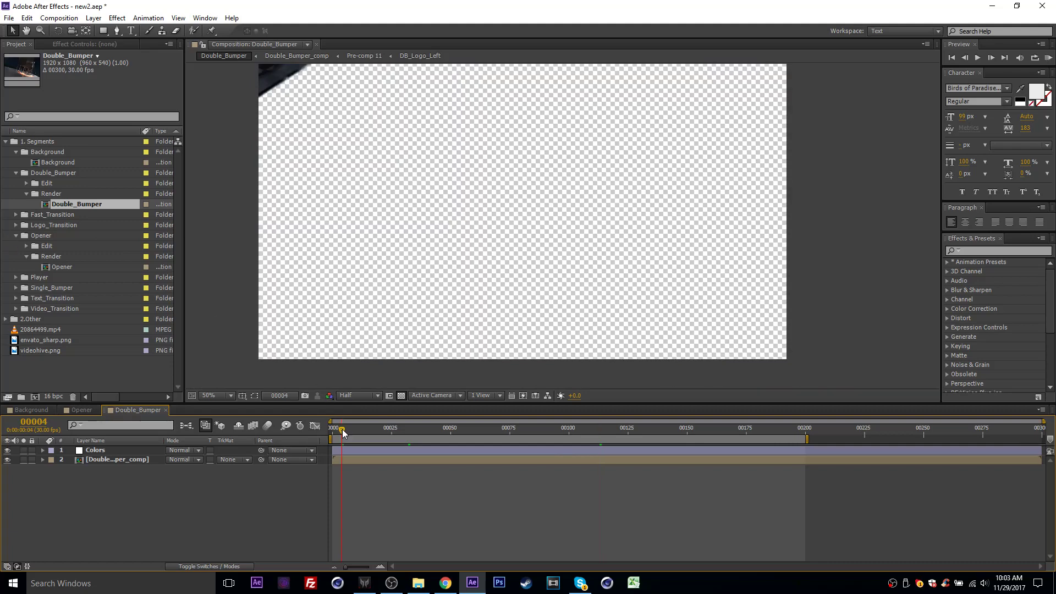
pyautogui.moveTo(342, 429); pyautogui.dragTo(352, 430)
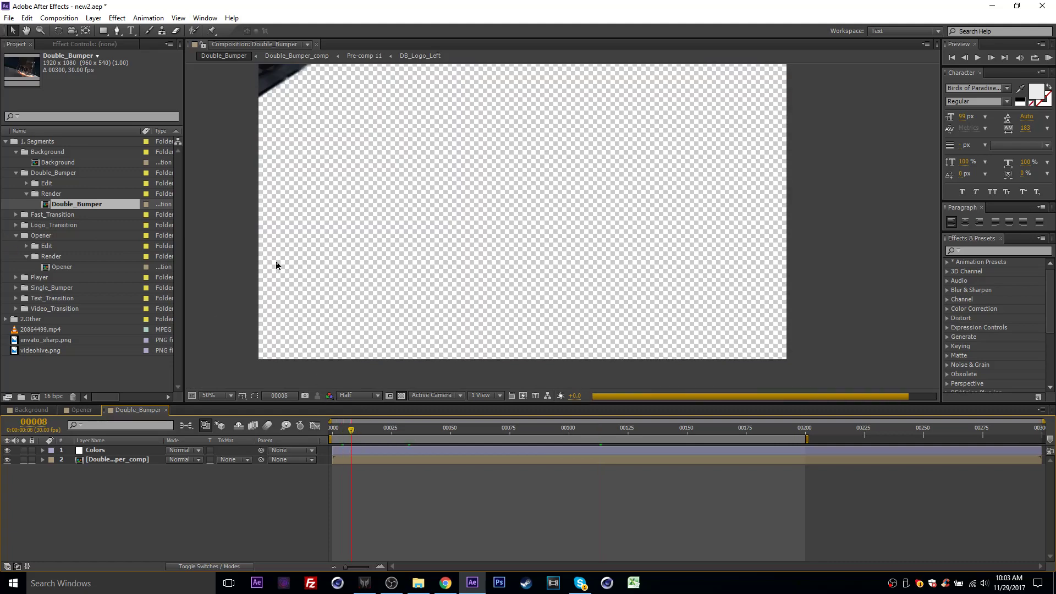
pyautogui.click(363, 430)
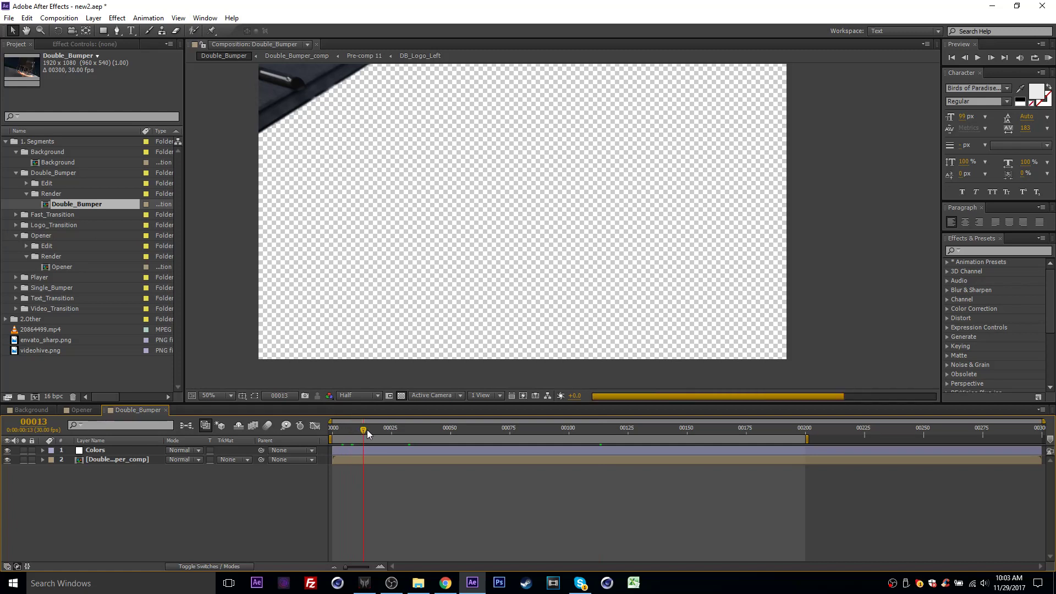
pyautogui.moveTo(368, 430); pyautogui.dragTo(392, 430)
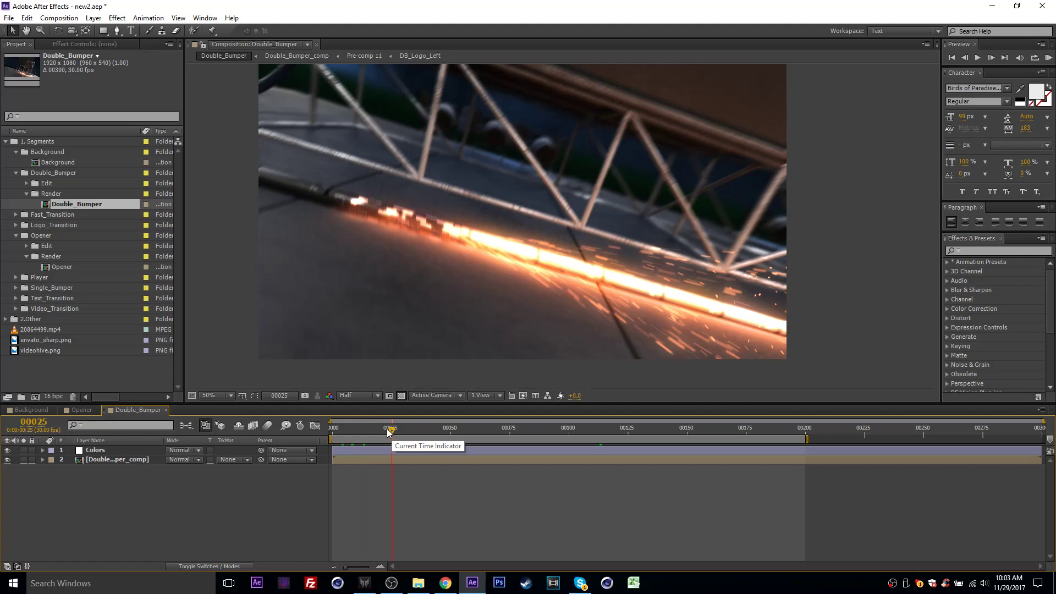
pyautogui.moveTo(392, 439); pyautogui.dragTo(369, 439)
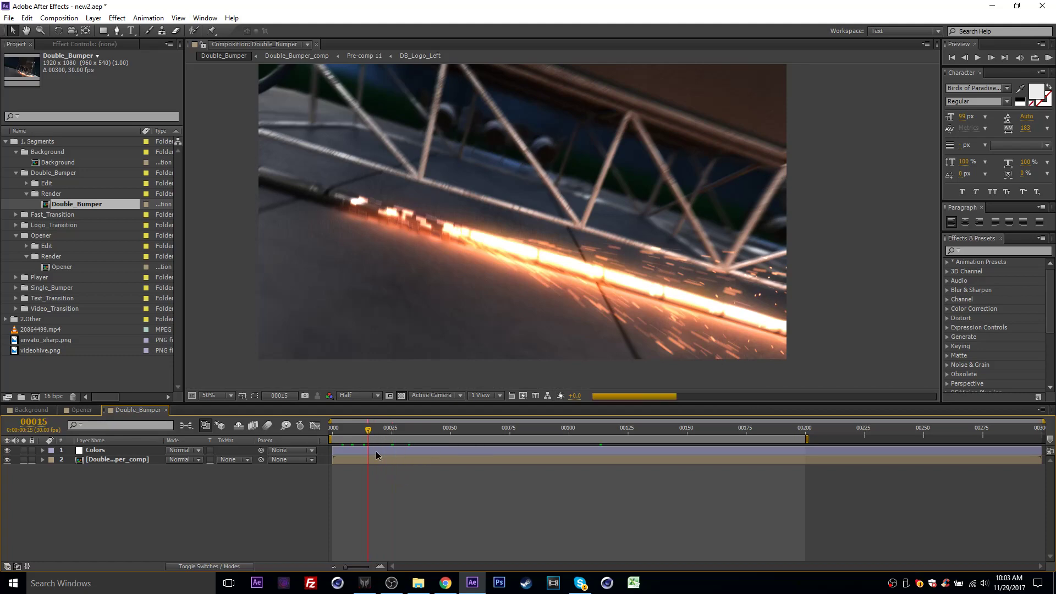
# - Queue the Double_Bumper composition as a pre-render and open its output module settings
pyautogui.click(59, 18)
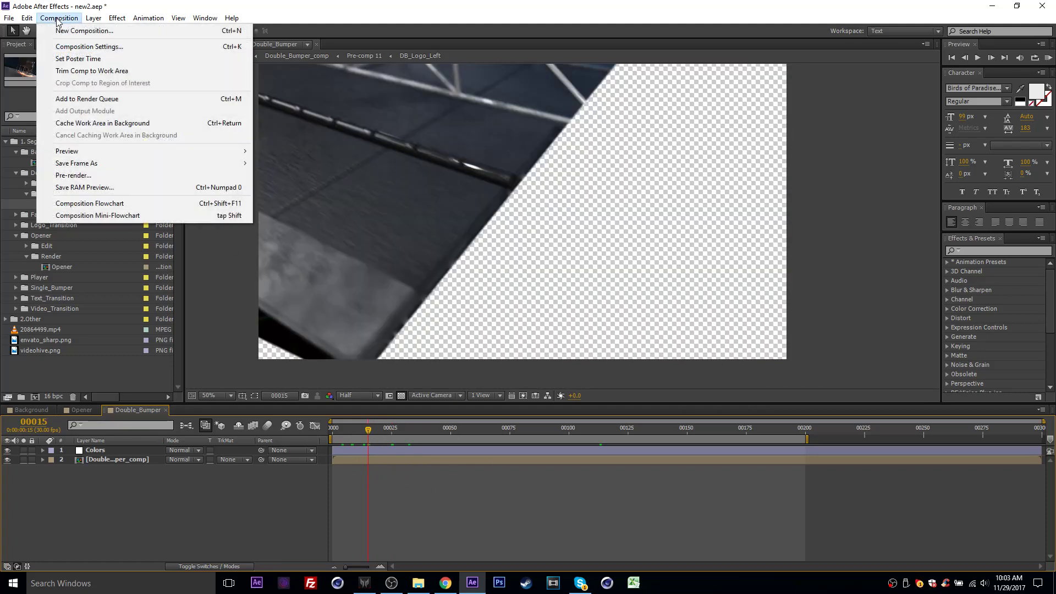
pyautogui.click(101, 176)
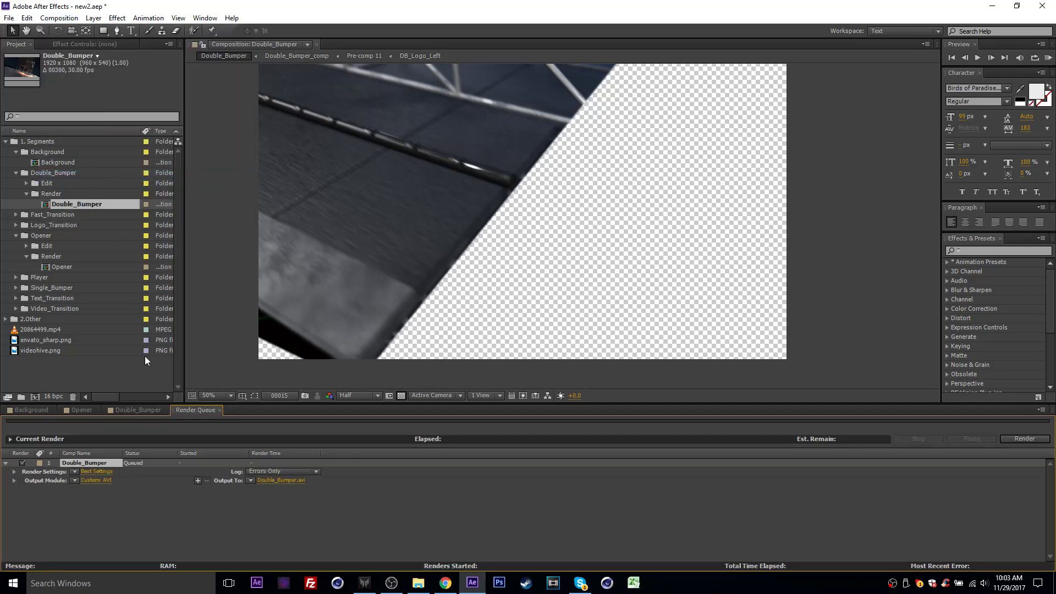
pyautogui.click(100, 483)
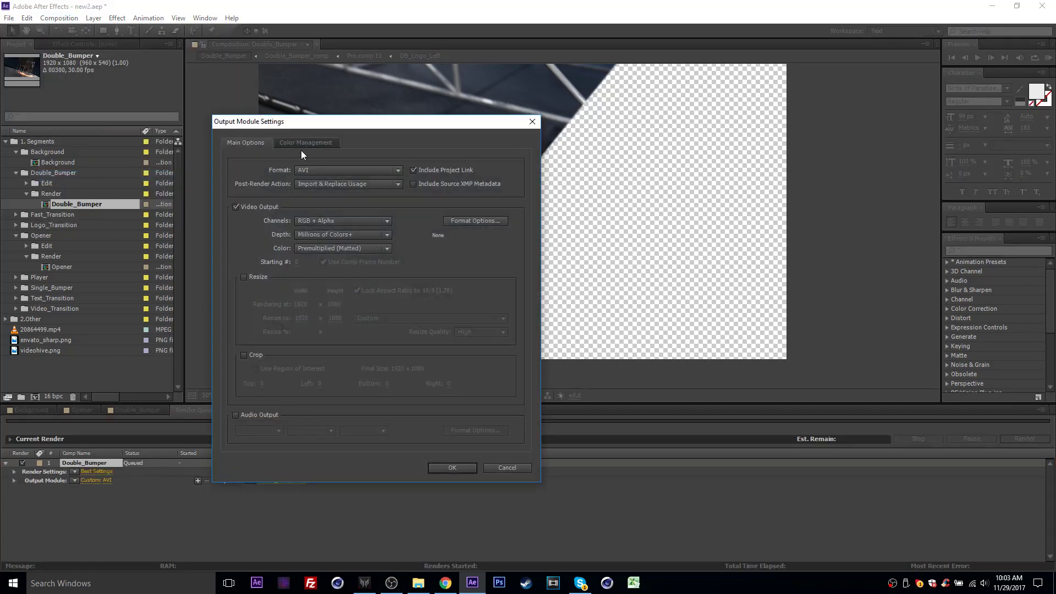
pyautogui.moveTo(296, 127); pyautogui.dragTo(500, 143)
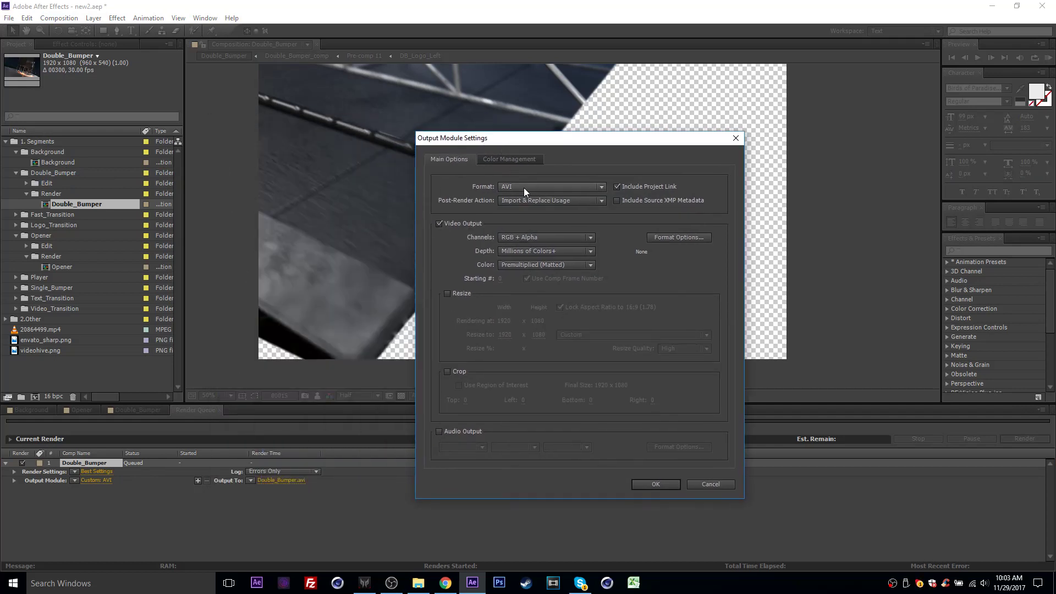
# - Switch the output module's channels to RGB and back to RGB + Alpha
pyautogui.click(516, 240)
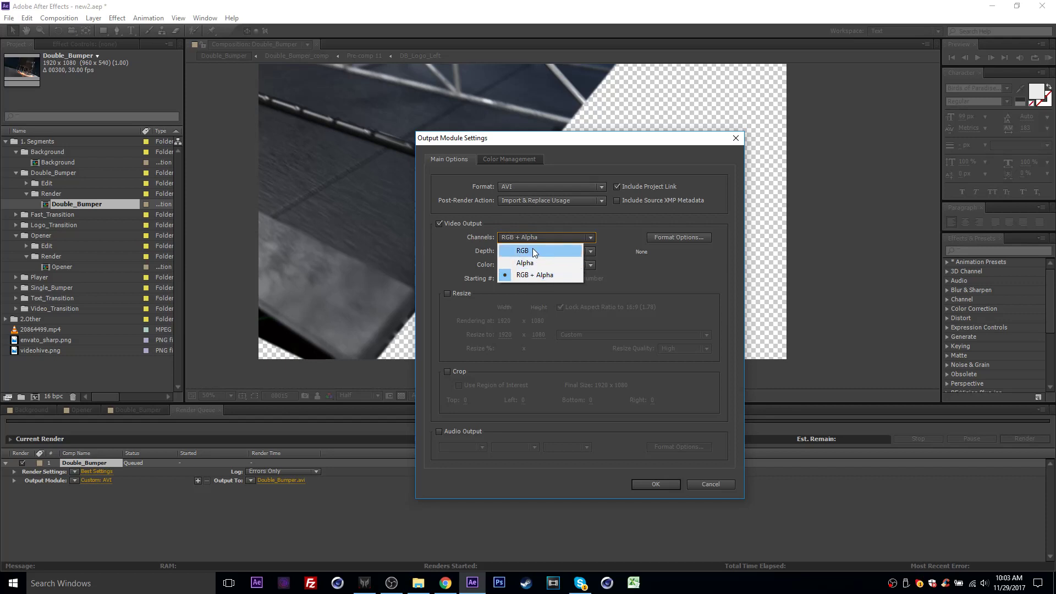
pyautogui.click(532, 251)
pyautogui.click(532, 239)
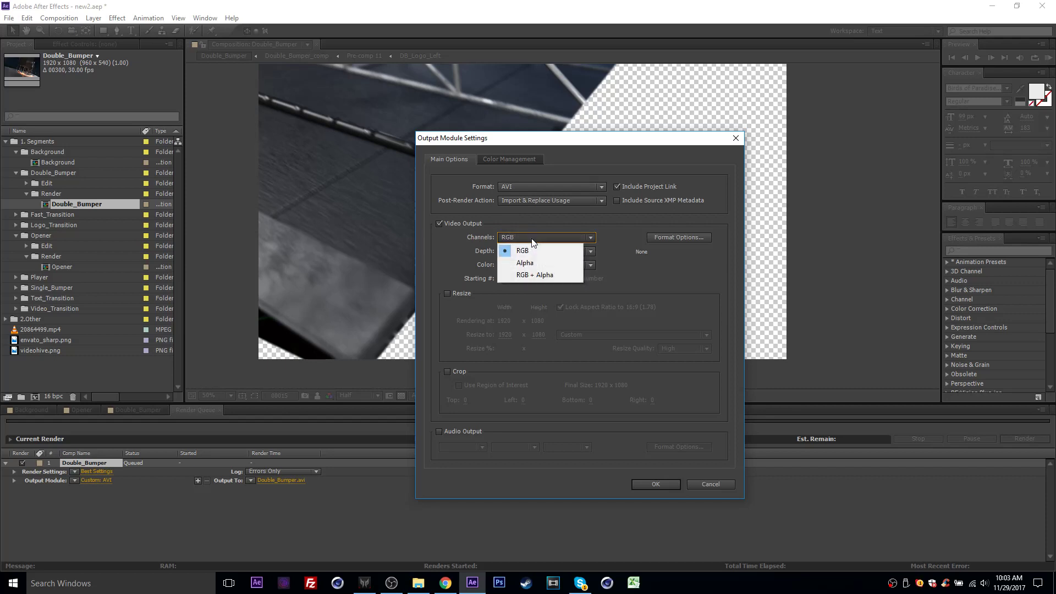
pyautogui.click(542, 276)
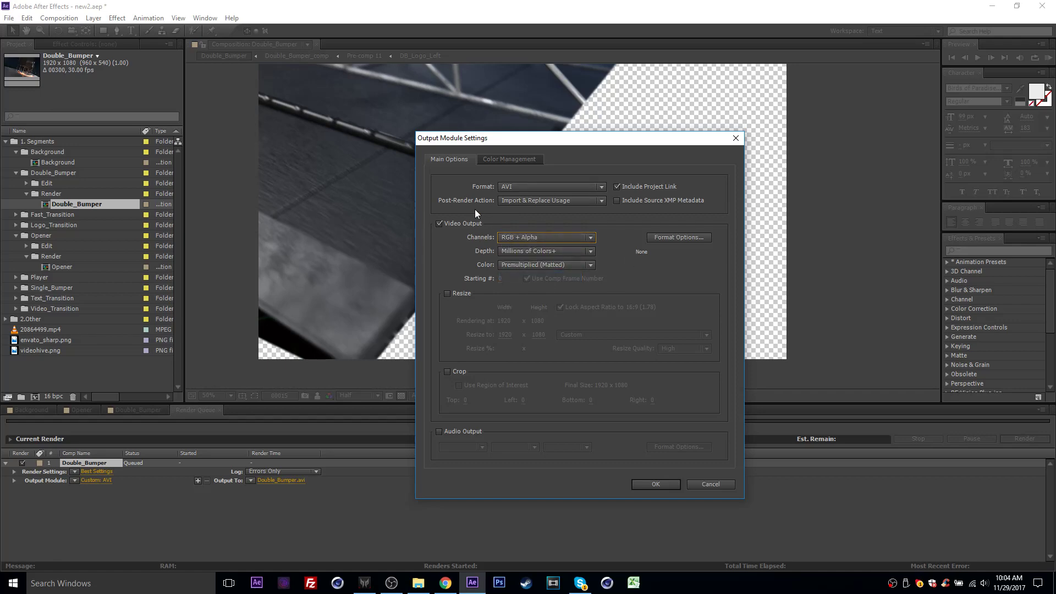
# - Remove the queued Double_Bumper render and close the render queue
pyautogui.moveTo(555, 144); pyautogui.dragTo(267, 199)
pyautogui.click(450, 199)
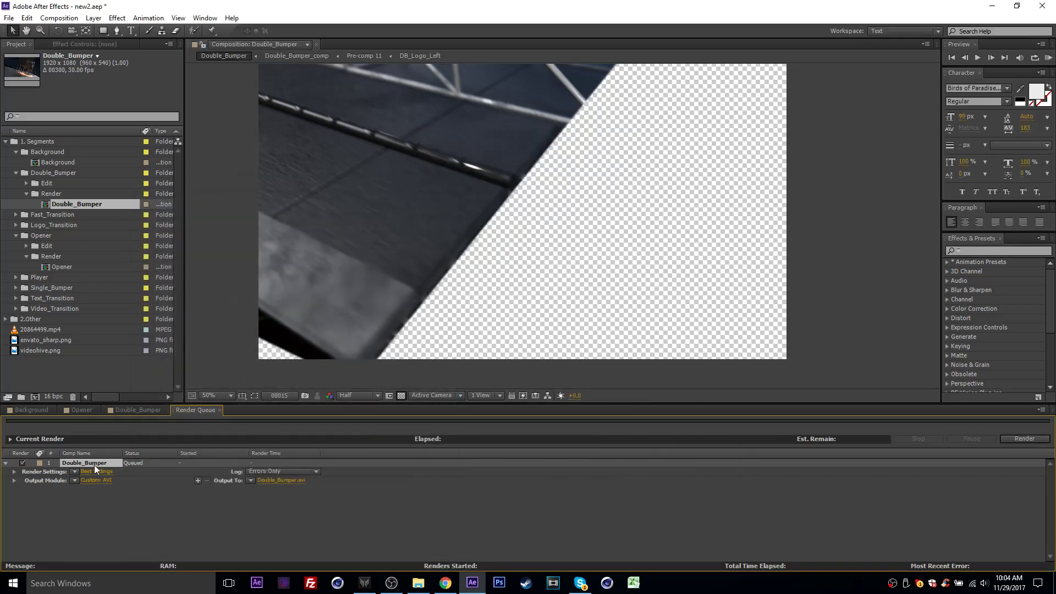
pyautogui.press('Delete')
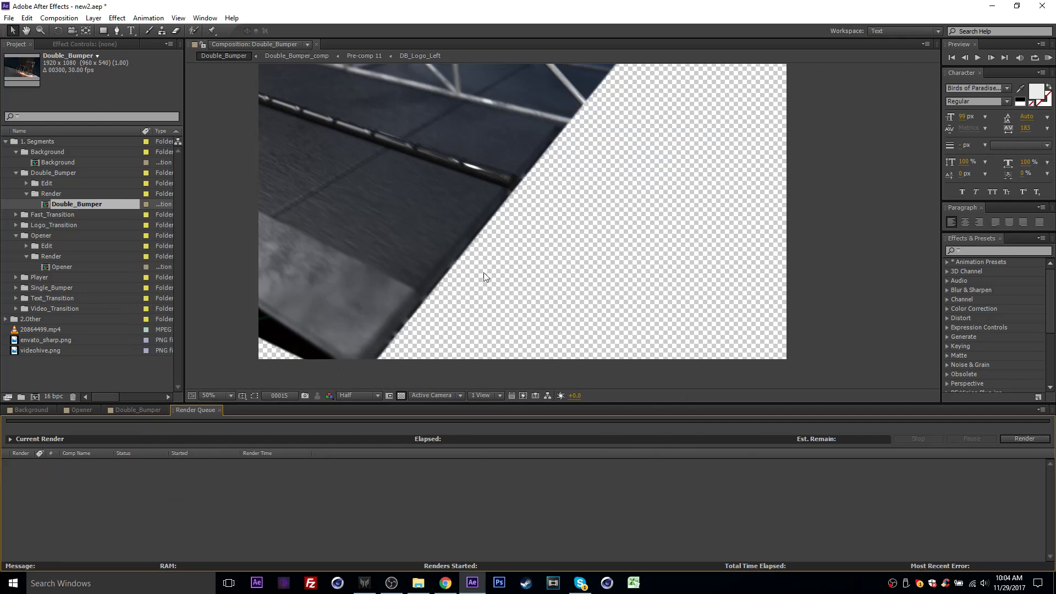
pyautogui.click(220, 409)
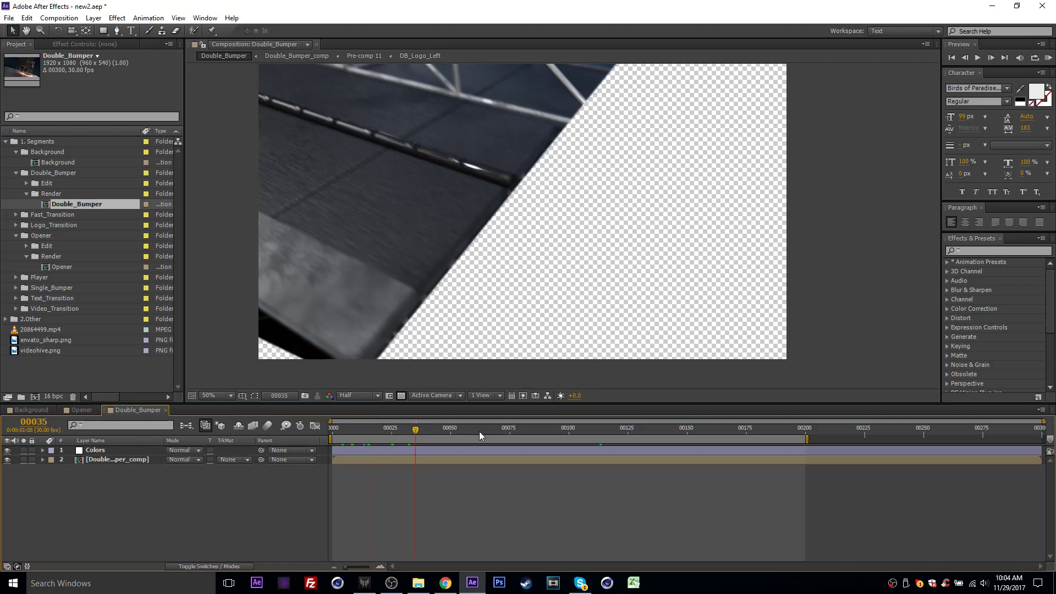
# - Go to frame 85 of Double_Bumper and set the Lights color on the Colors layer to pink
pyautogui.moveTo(479, 431); pyautogui.dragTo(533, 430)
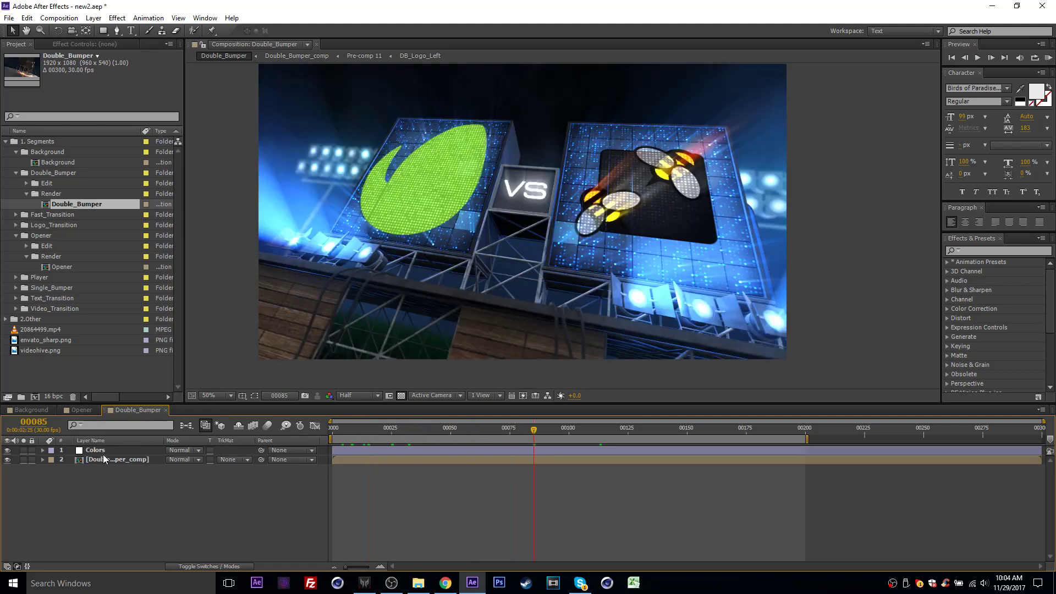
pyautogui.click(96, 450)
pyautogui.click(93, 44)
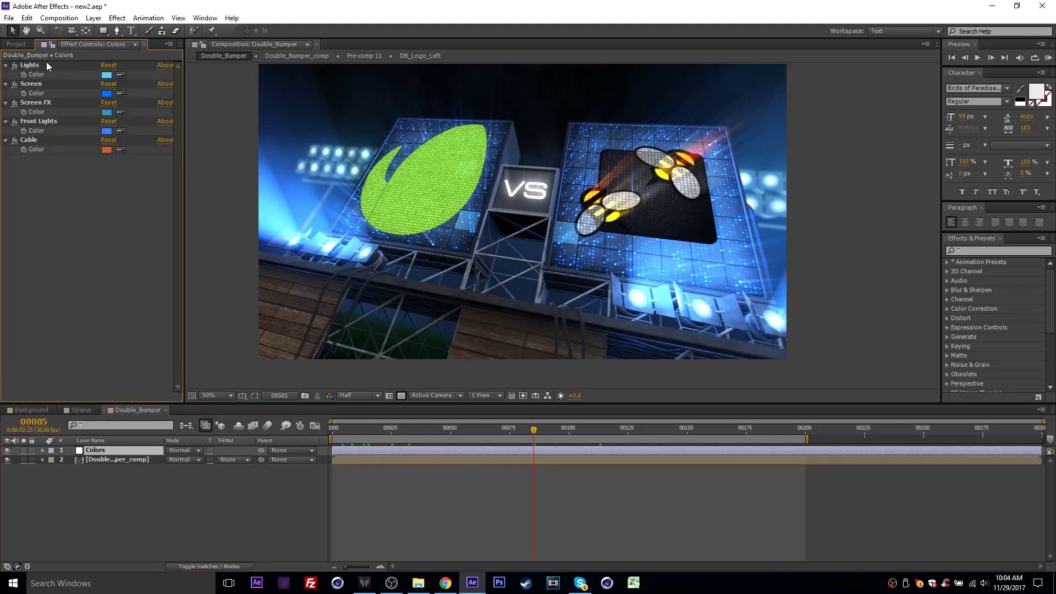
pyautogui.click(106, 74)
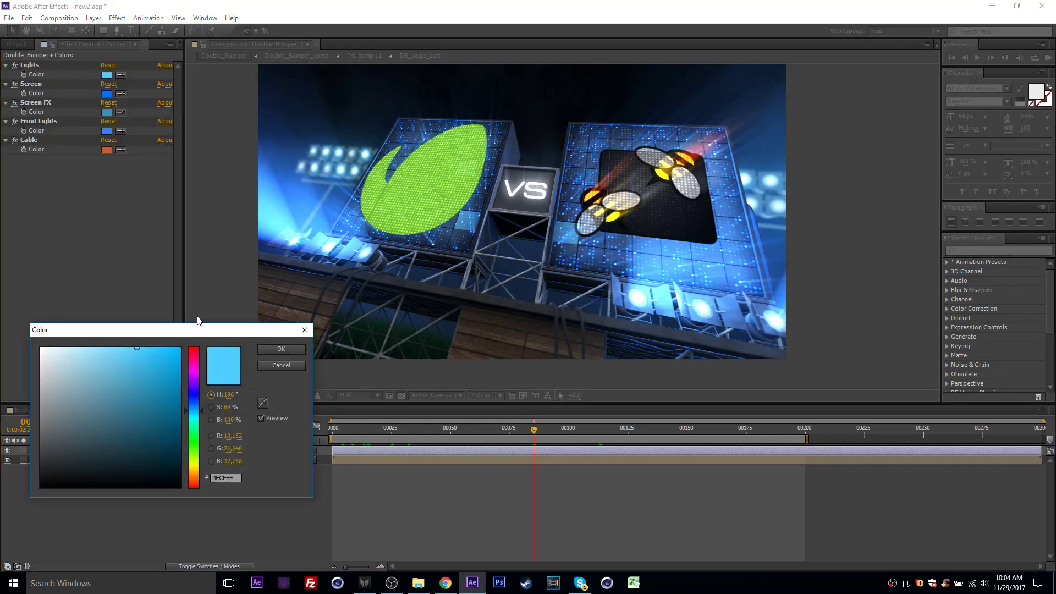
pyautogui.click(193, 375)
pyautogui.click(263, 351)
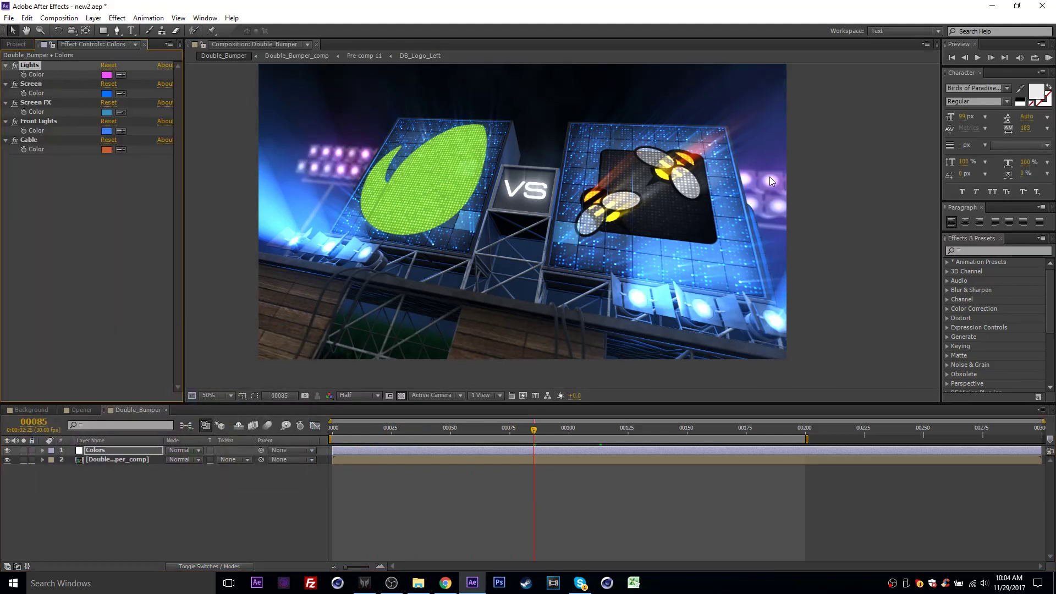
# - Set the Front Lights color on the Colors layer to bright green 3AFE3A
pyautogui.click(107, 131)
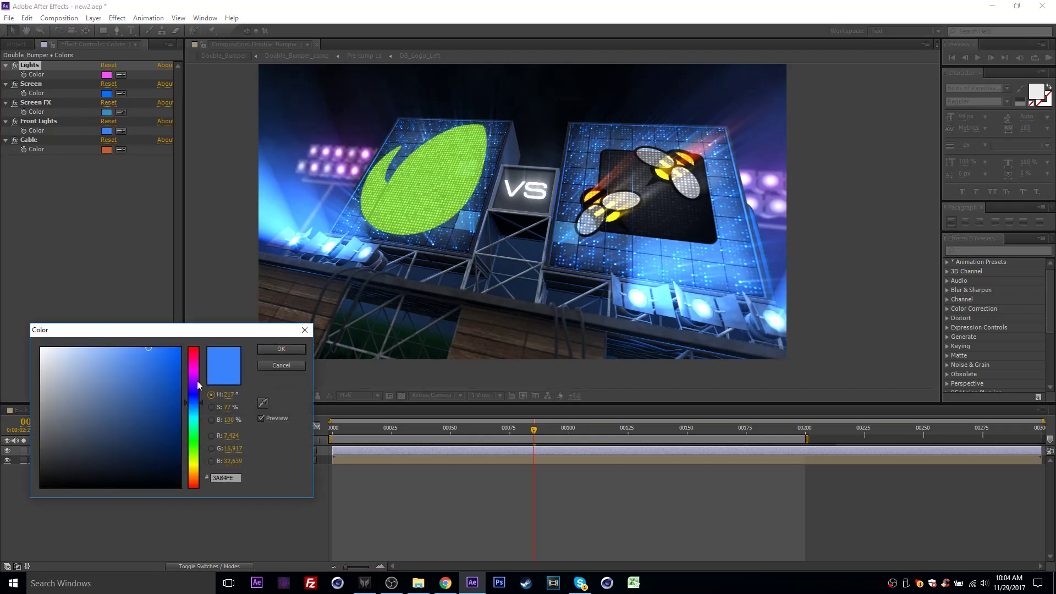
pyautogui.click(194, 370)
pyautogui.moveTo(193, 370); pyautogui.dragTo(193, 440)
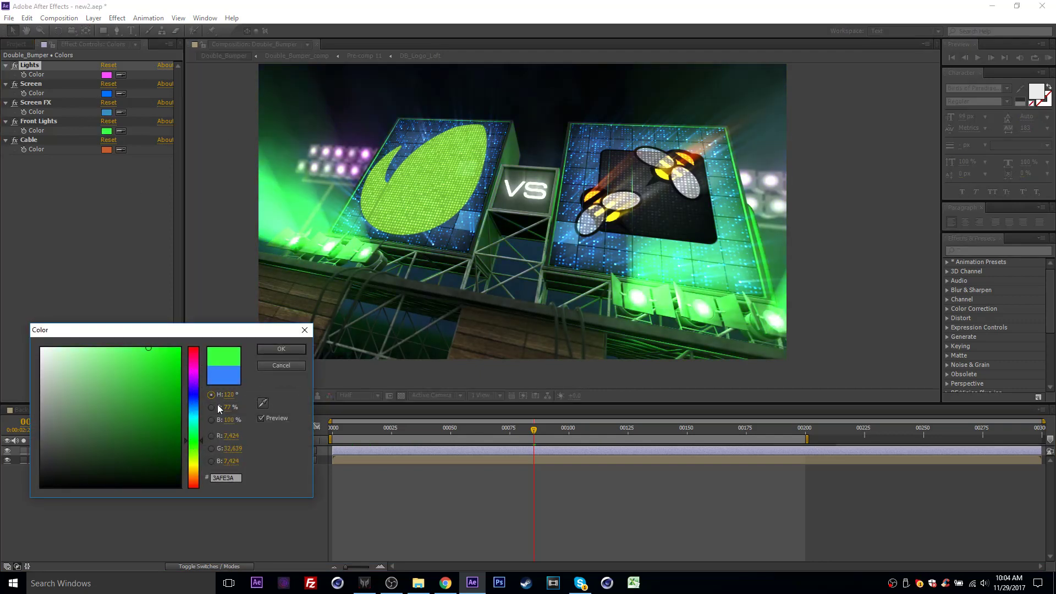
pyautogui.click(279, 351)
# - Go to the burning cable shot at frame 17 and set the Cable color to blue
pyautogui.click(29, 141)
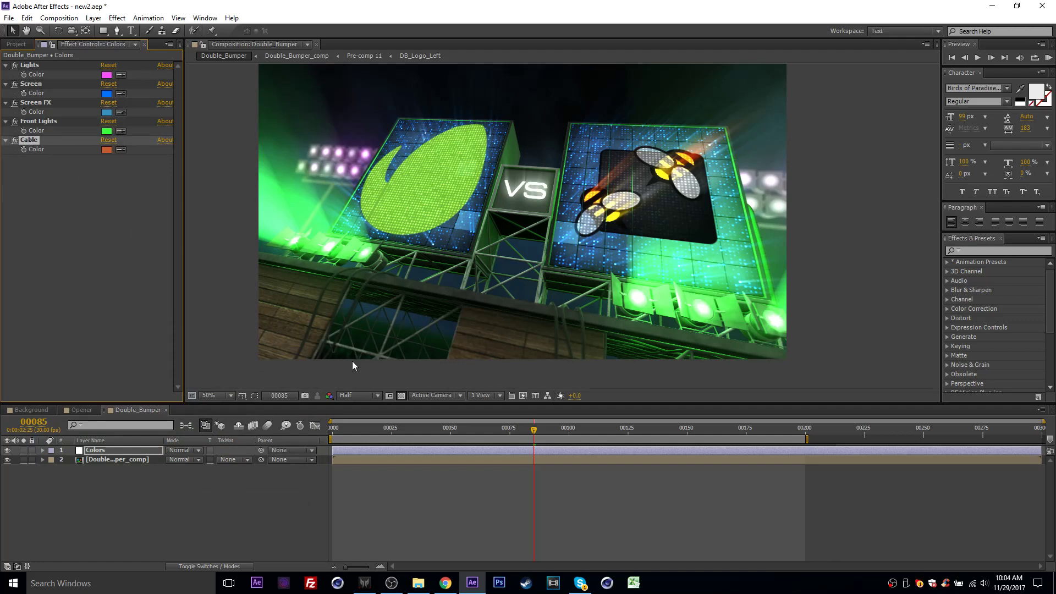
pyautogui.click(372, 433)
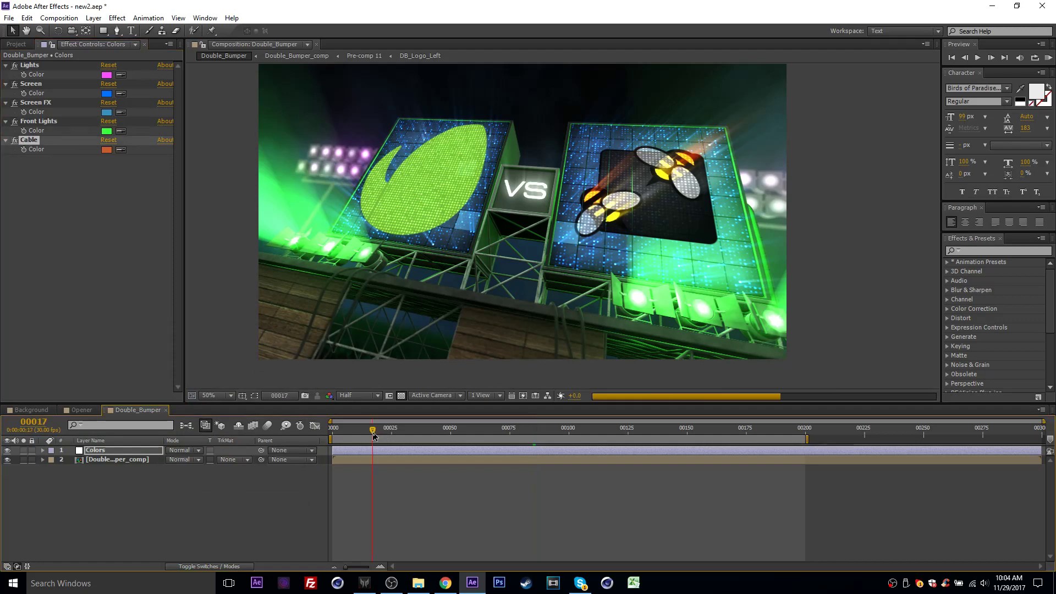
pyautogui.click(106, 149)
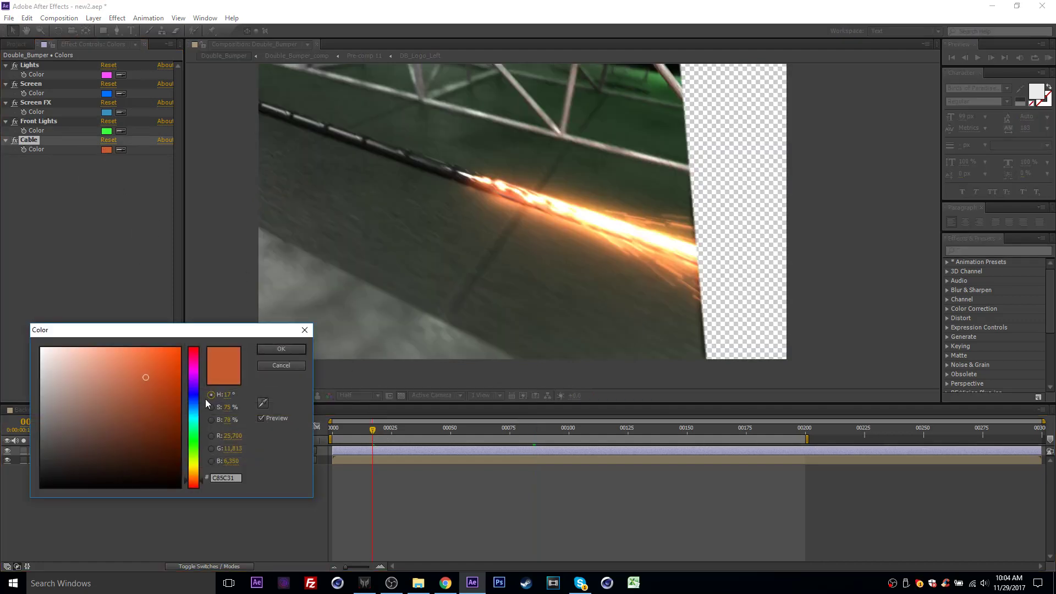
pyautogui.click(195, 397)
pyautogui.moveTo(196, 405); pyautogui.dragTo(196, 407)
pyautogui.click(275, 352)
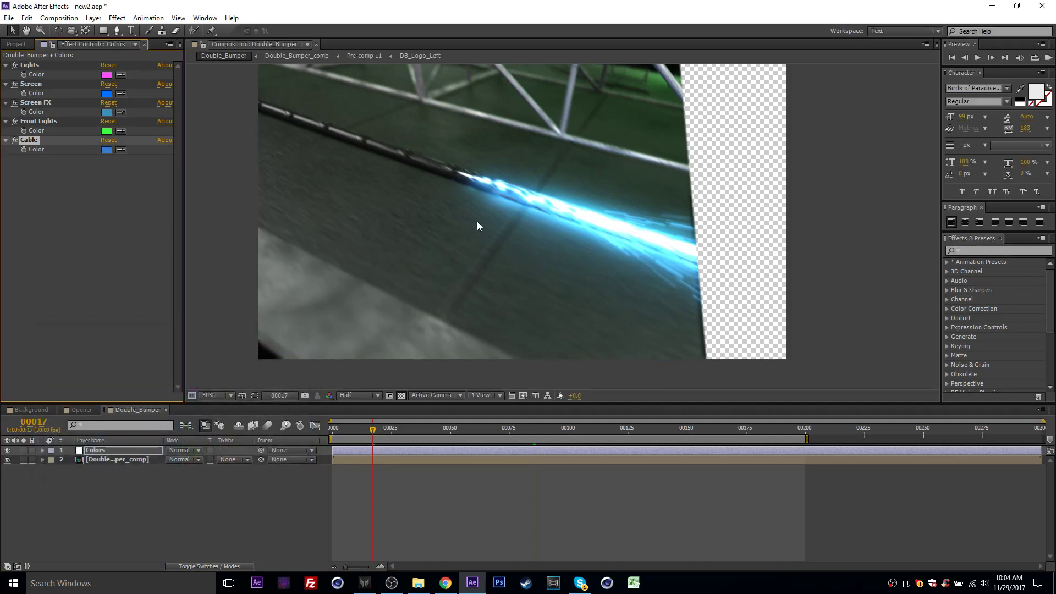
# - Go to frame 76 and set the Screen color on the Colors layer to green
pyautogui.moveTo(399, 437); pyautogui.dragTo(512, 435)
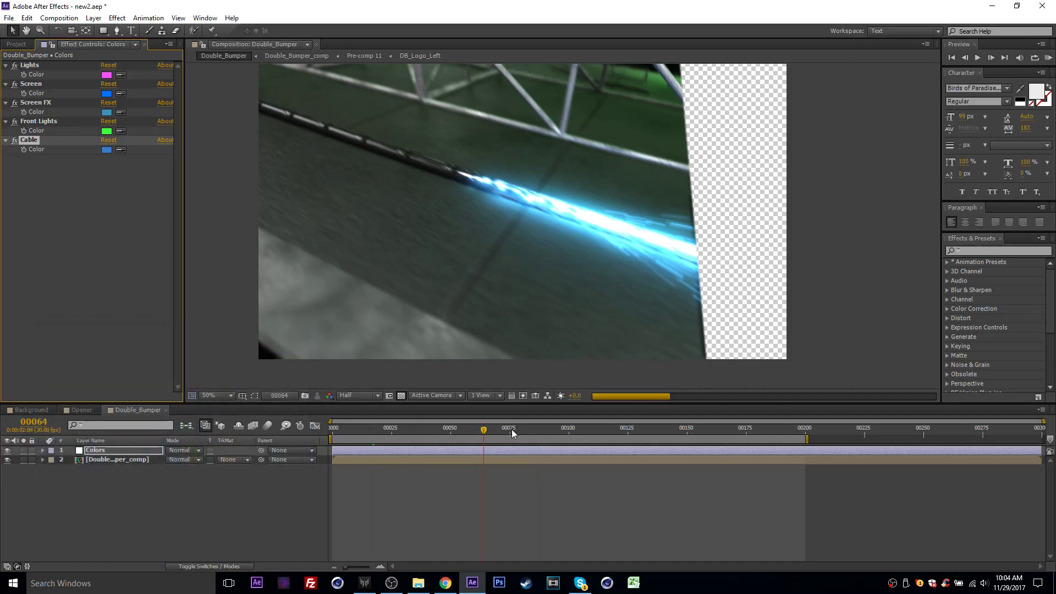
pyautogui.click(108, 112)
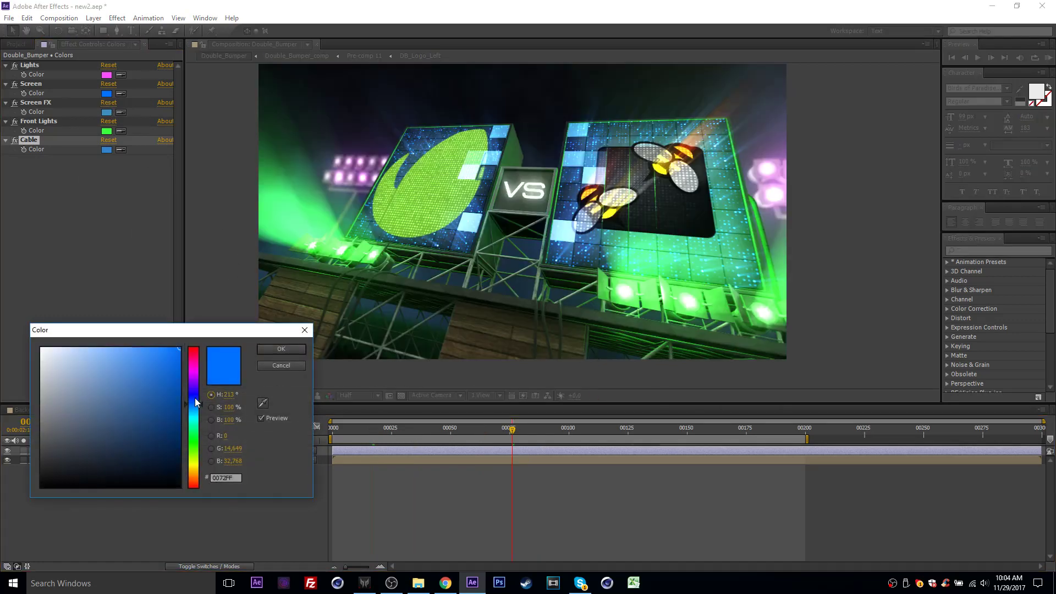
pyautogui.moveTo(195, 406); pyautogui.dragTo(194, 443)
pyautogui.click(282, 350)
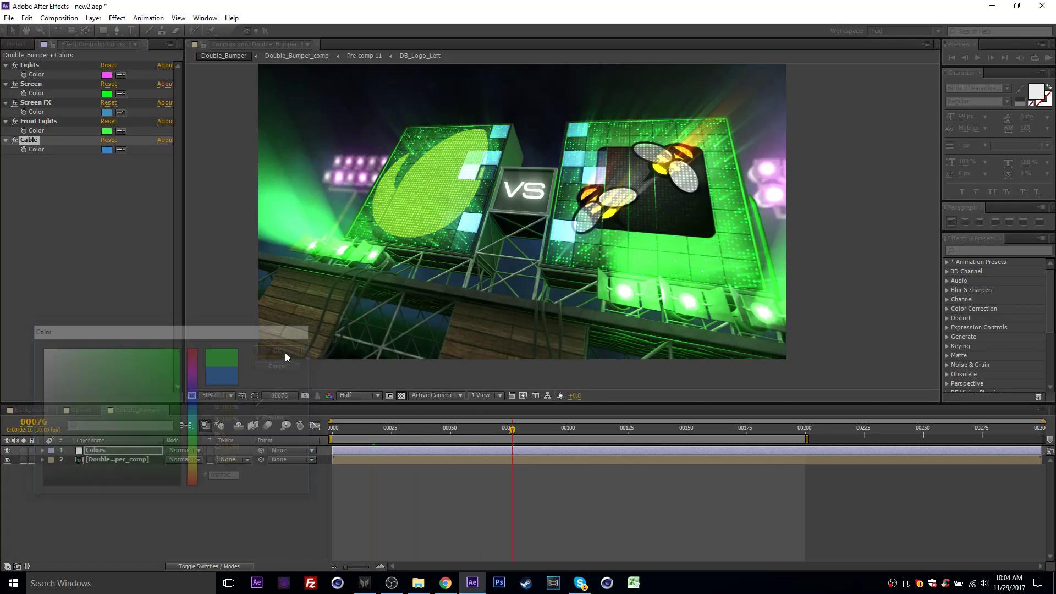
# - Go to the flashing screens at frame 52 and set the Screen FX color to purple
pyautogui.moveTo(477, 430); pyautogui.dragTo(456, 429)
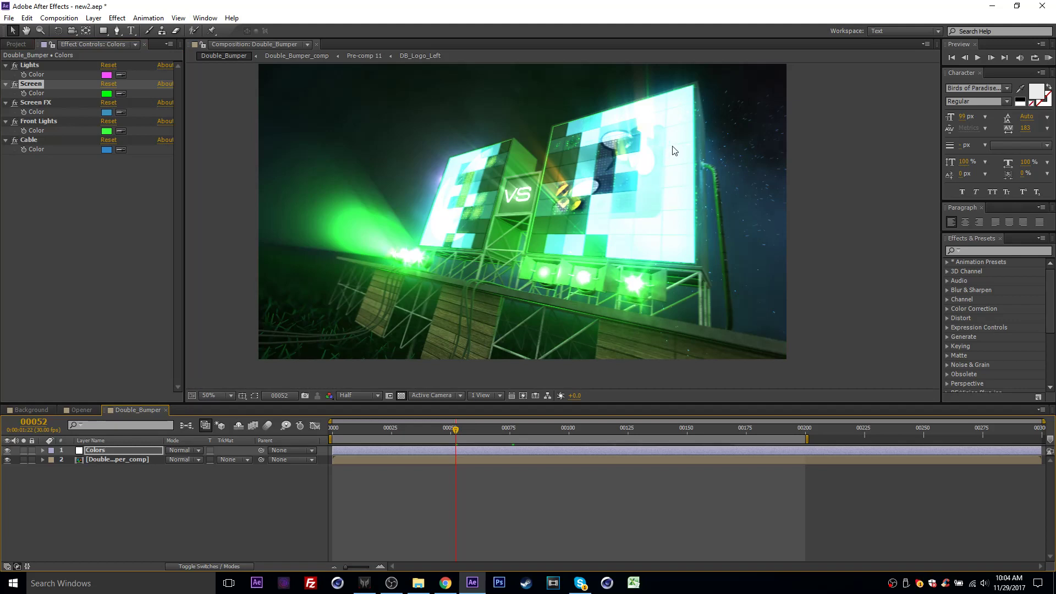
pyautogui.click(106, 112)
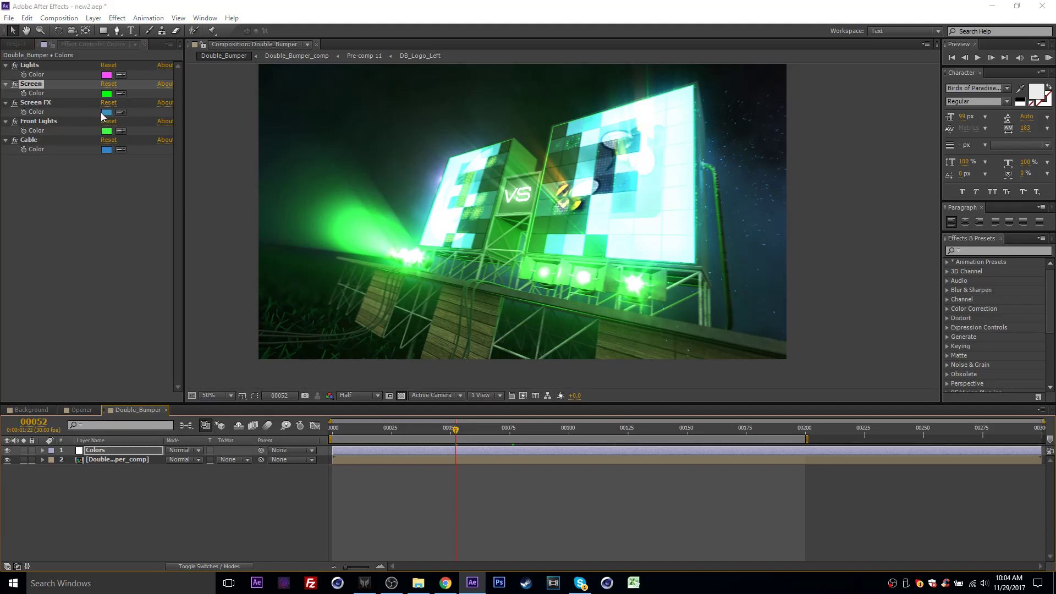
pyautogui.moveTo(196, 405); pyautogui.dragTo(195, 383)
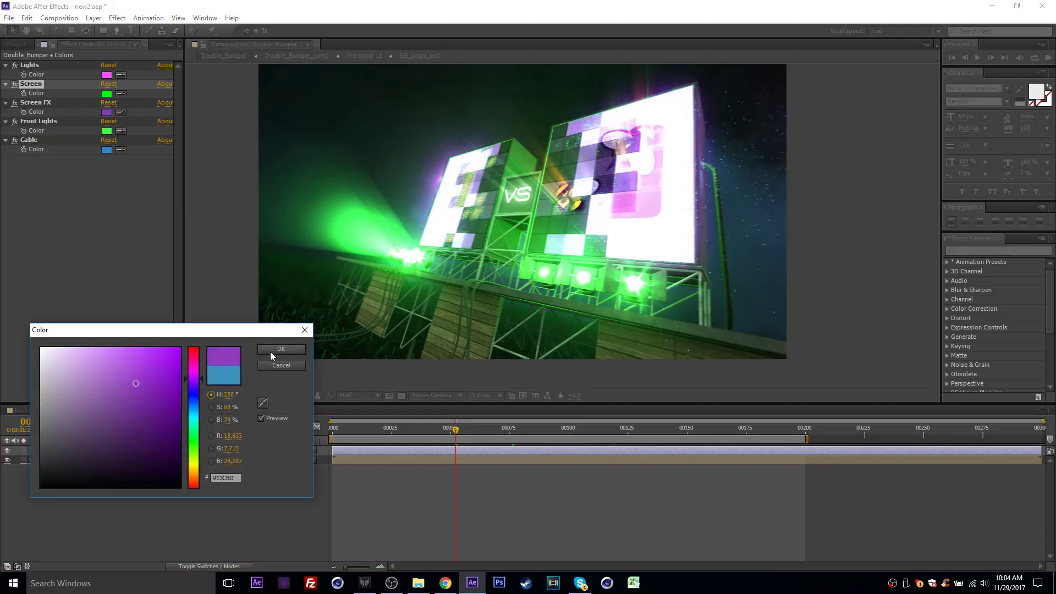
pyautogui.click(132, 432)
pyautogui.moveTo(132, 432)
pyautogui.mouseDown()
pyautogui.moveTo(160, 434)
pyautogui.moveTo(163, 405)
pyautogui.moveTo(149, 381)
pyautogui.moveTo(160, 363)
pyautogui.moveTo(171, 379)
pyautogui.moveTo(157, 365)
pyautogui.mouseUp()
pyautogui.click(279, 350)
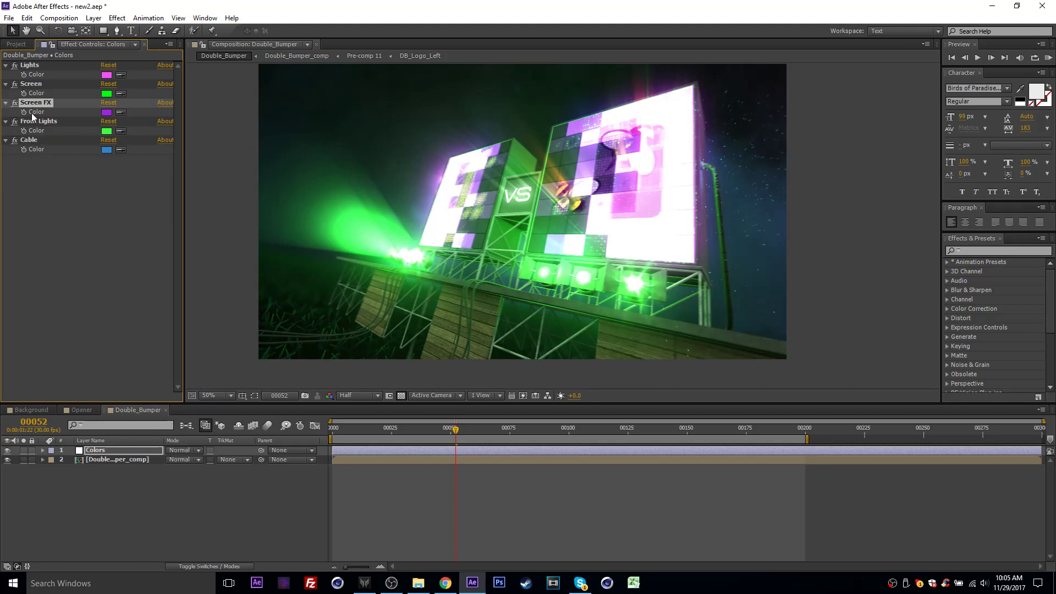
# - Tone down the Front Lights color to the muted green 50A550
pyautogui.click(39, 126)
pyautogui.click(106, 131)
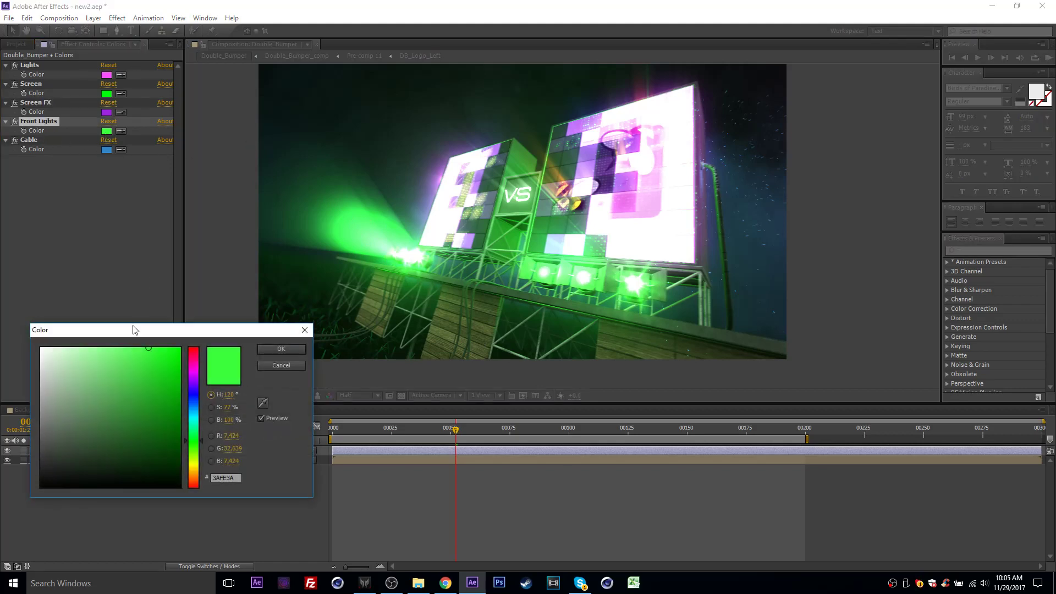
pyautogui.moveTo(145, 357)
pyautogui.mouseDown()
pyautogui.moveTo(137, 405)
pyautogui.moveTo(101, 428)
pyautogui.moveTo(112, 396)
pyautogui.mouseUp()
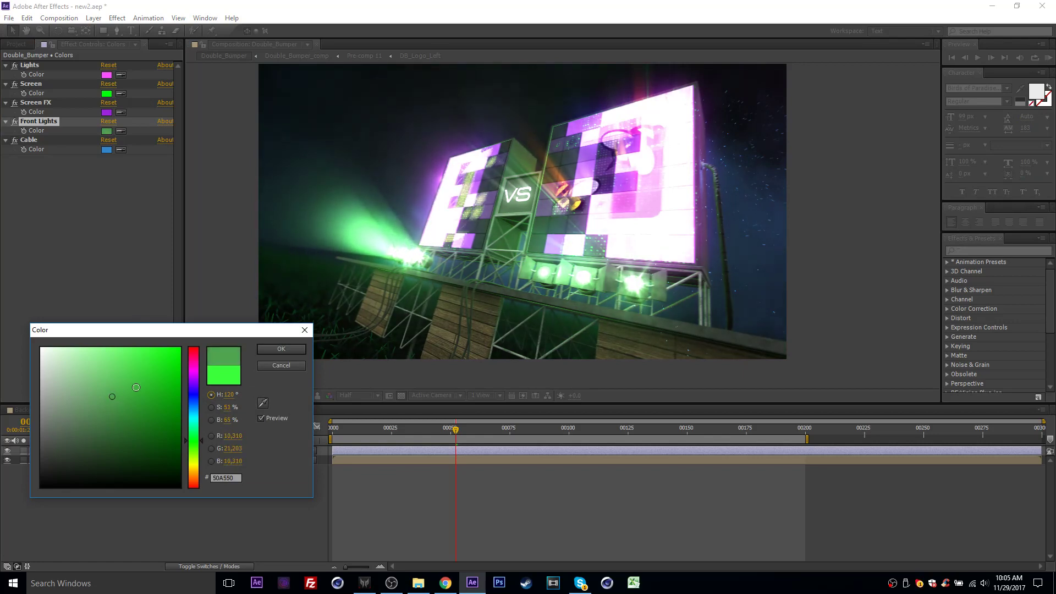
pyautogui.click(280, 348)
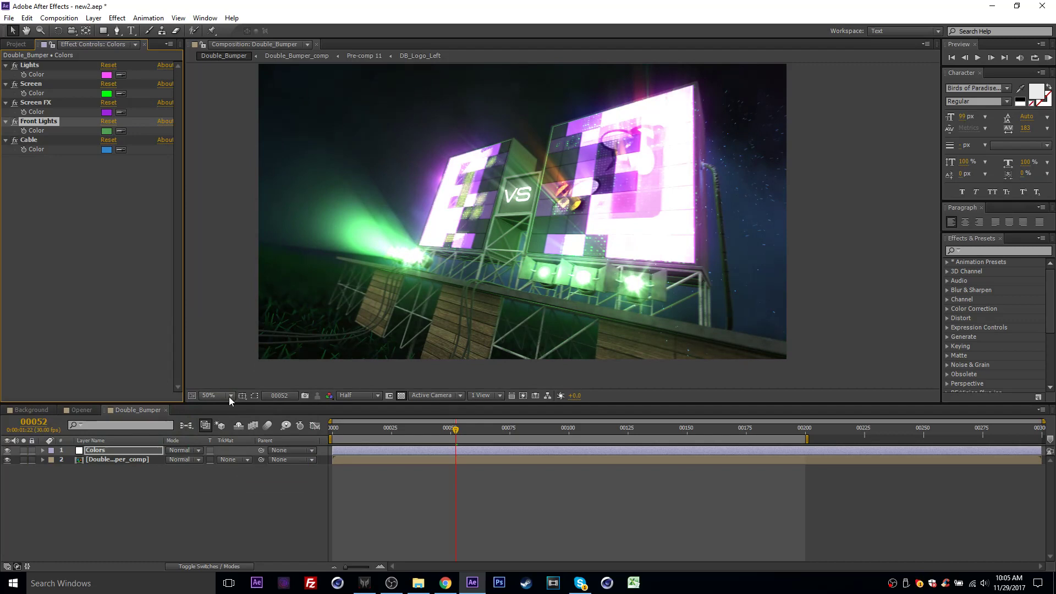
# - Return to the project's file list and preview the recolored Double_Bumper at frame 83
pyautogui.click(25, 44)
pyautogui.click(81, 375)
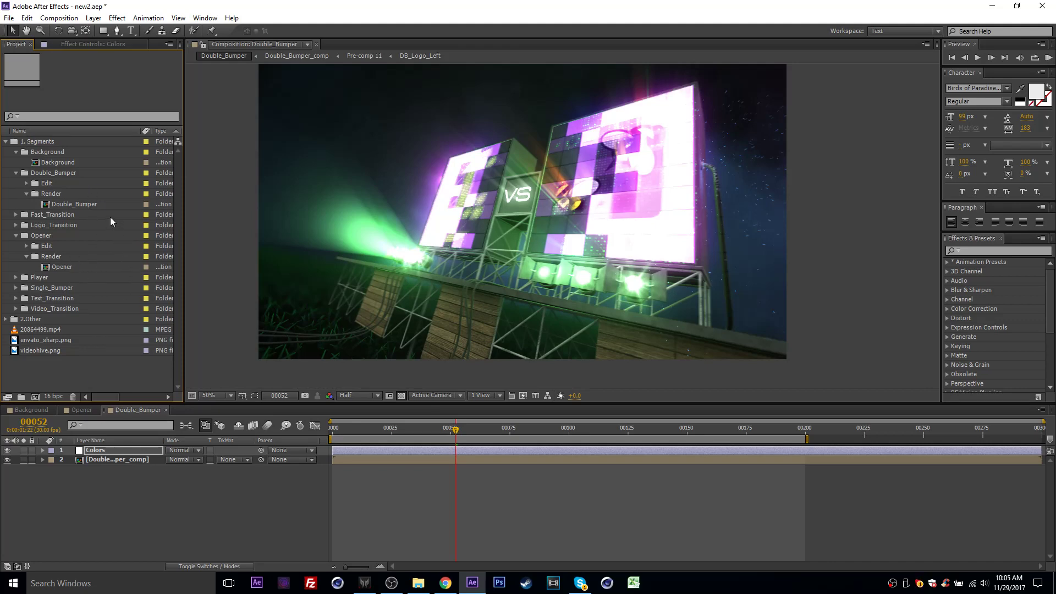
pyautogui.moveTo(498, 428); pyautogui.dragTo(533, 421)
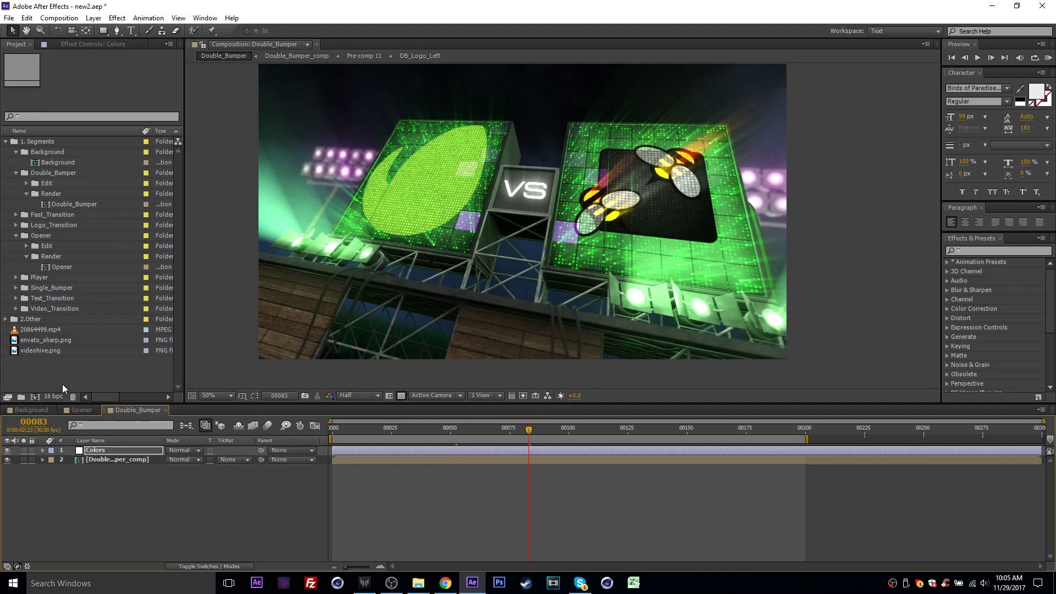
# - Switch to the Opener composition and collapse the Opener, Double_Bumper and Background folders in the project
pyautogui.click(82, 410)
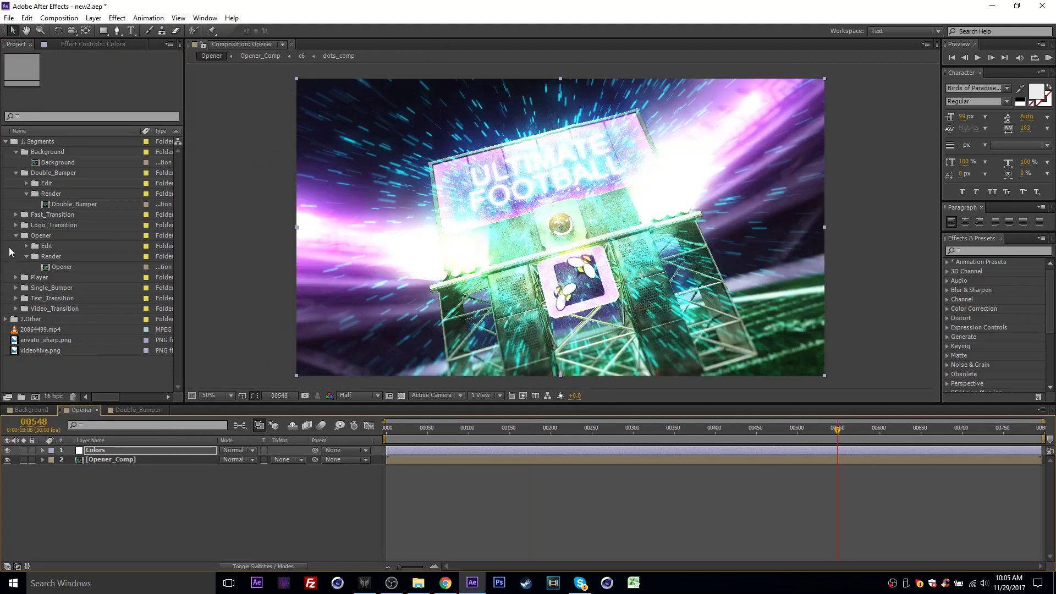
pyautogui.click(9, 247)
pyautogui.click(16, 235)
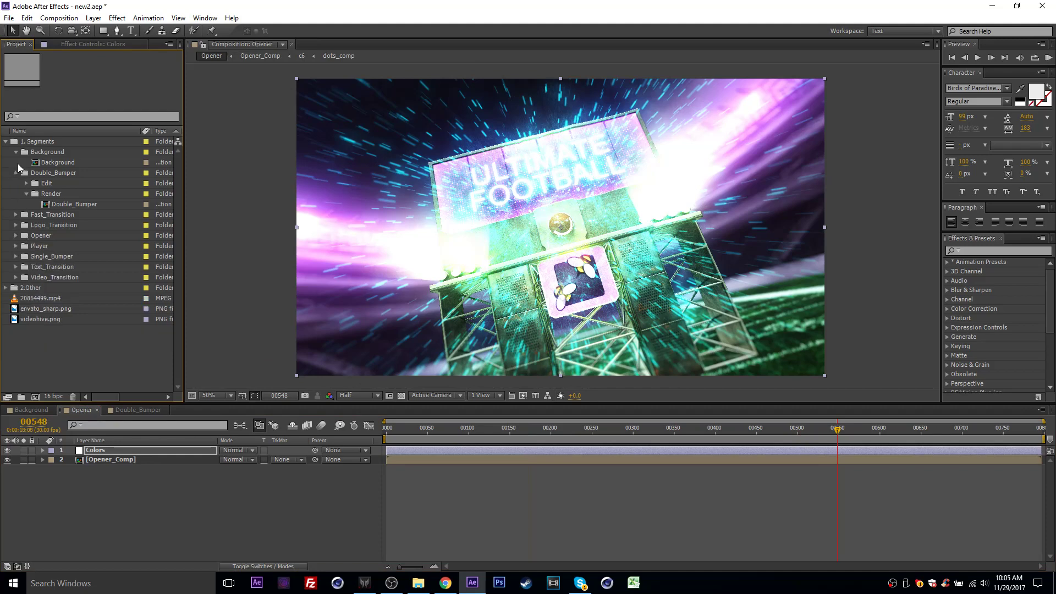
pyautogui.click(17, 172)
pyautogui.click(16, 152)
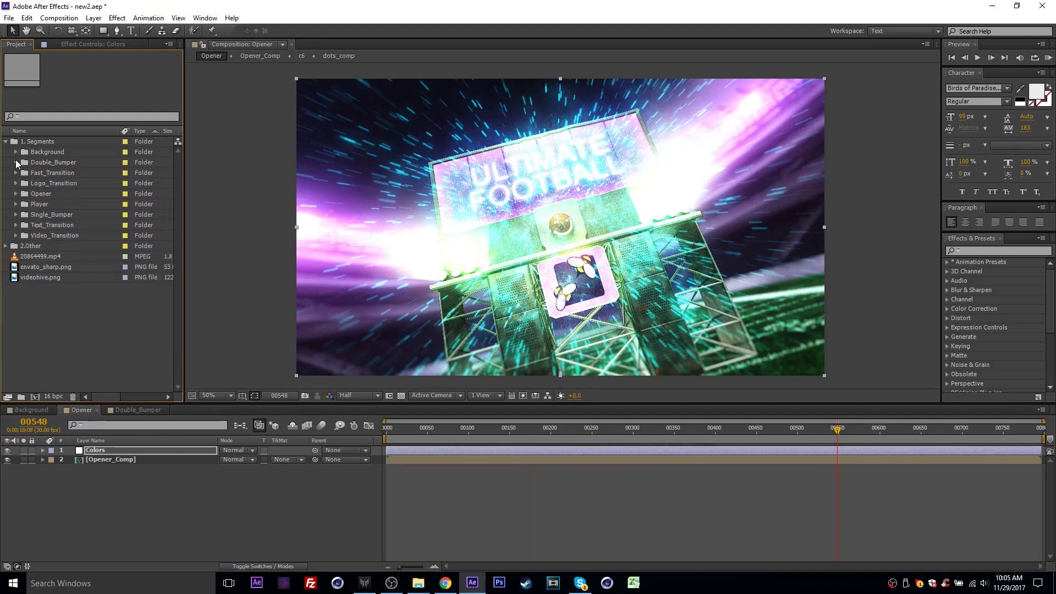
# - Expand the Double_Bumper folder and its Edit subfolder, and examine the DB_Logo_Left and DB_Logo_Right compositions
pyautogui.click(17, 163)
pyautogui.click(61, 154)
pyautogui.click(72, 163)
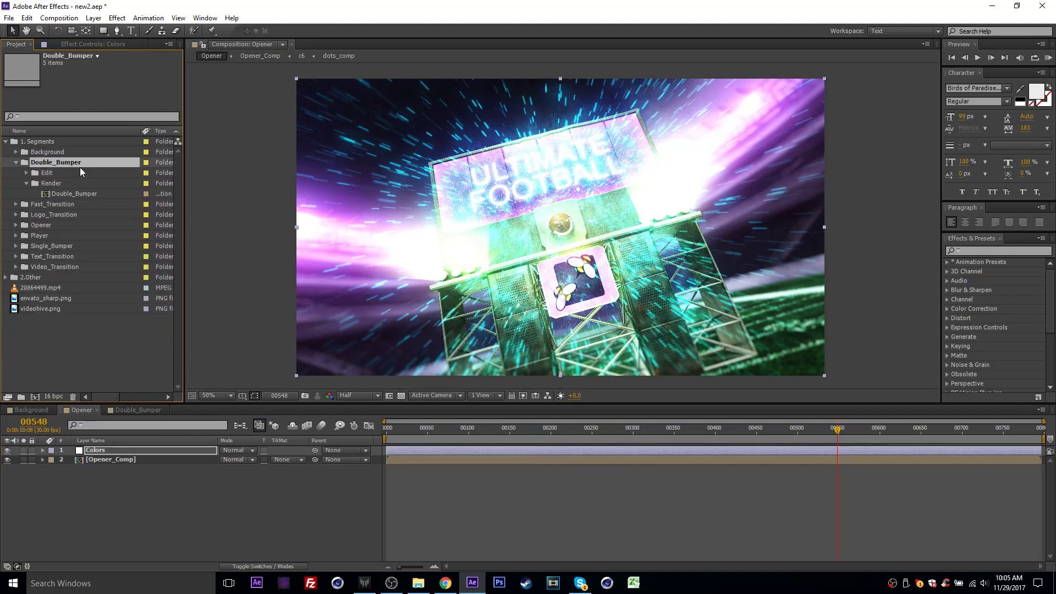
pyautogui.click(55, 174)
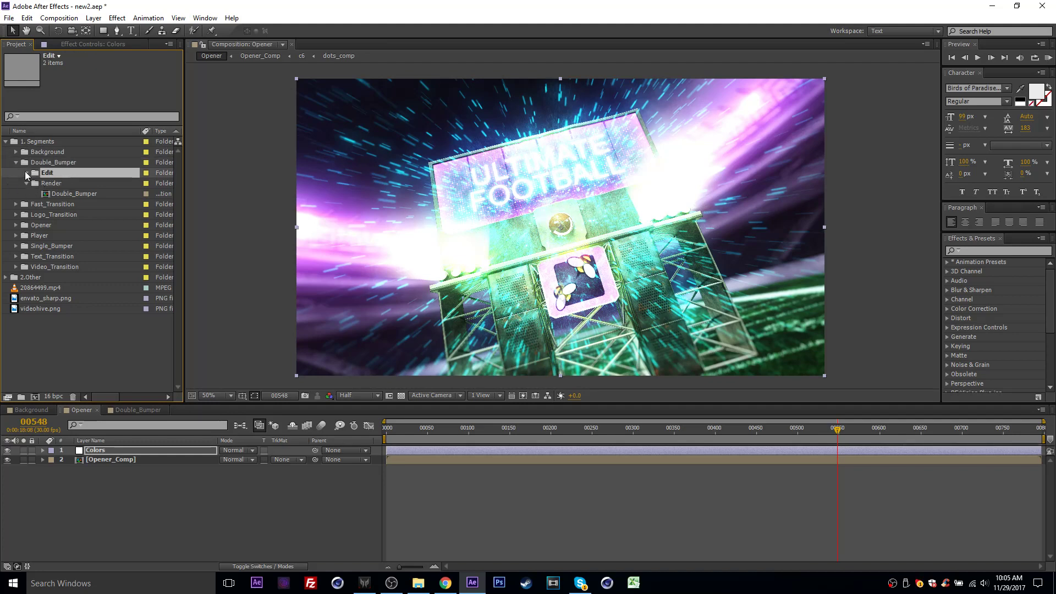
pyautogui.click(26, 172)
pyautogui.click(78, 183)
pyautogui.click(84, 193)
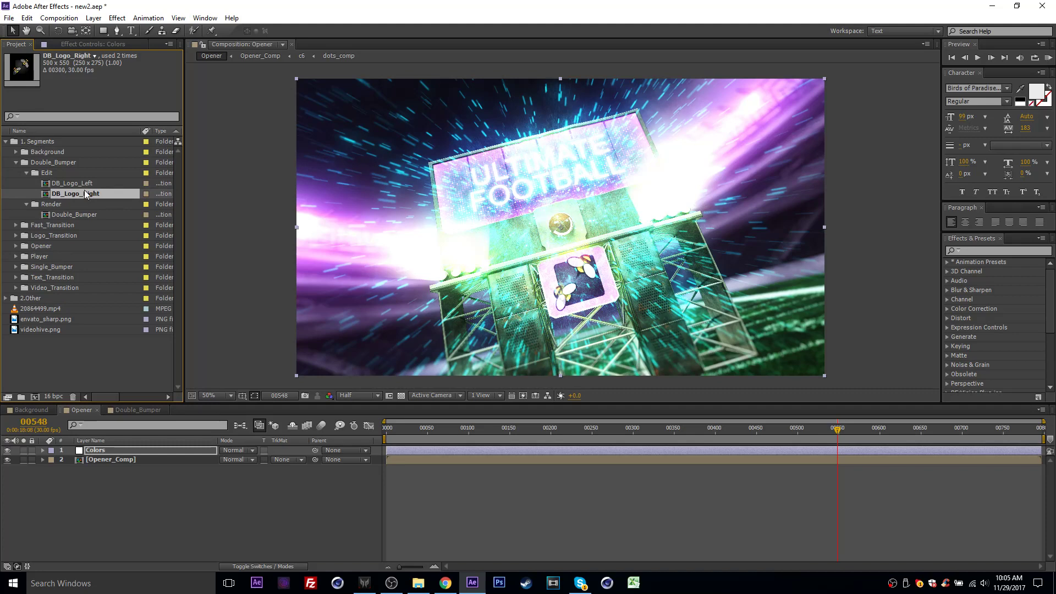
pyautogui.click(72, 184)
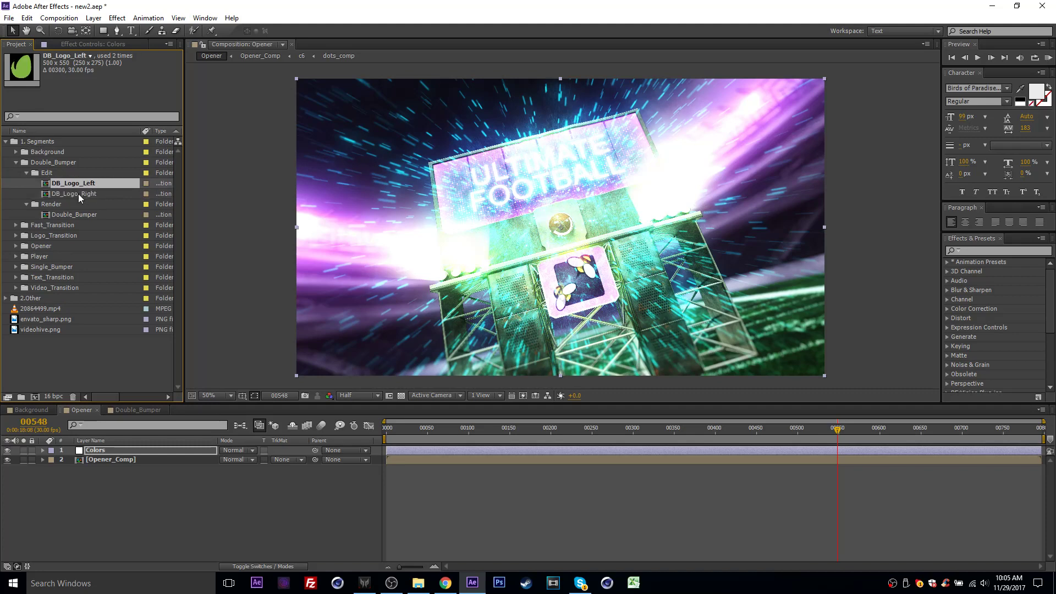
# - Collapse Double_Bumper's Edit folder and expand the Opener folder with its Edit subfolder to show the editable compositions
pyautogui.click(27, 173)
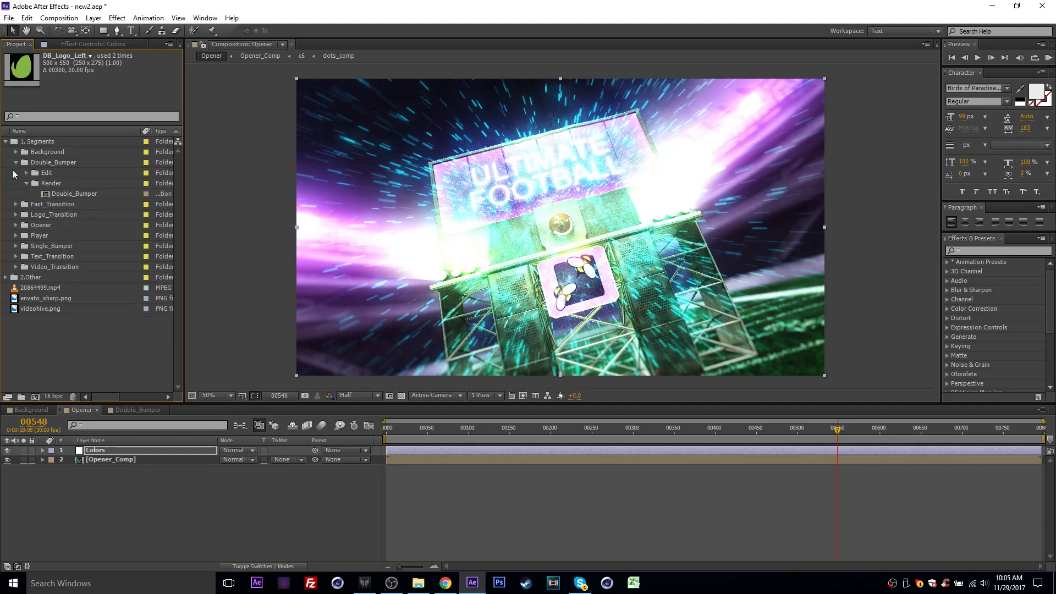
pyautogui.click(15, 224)
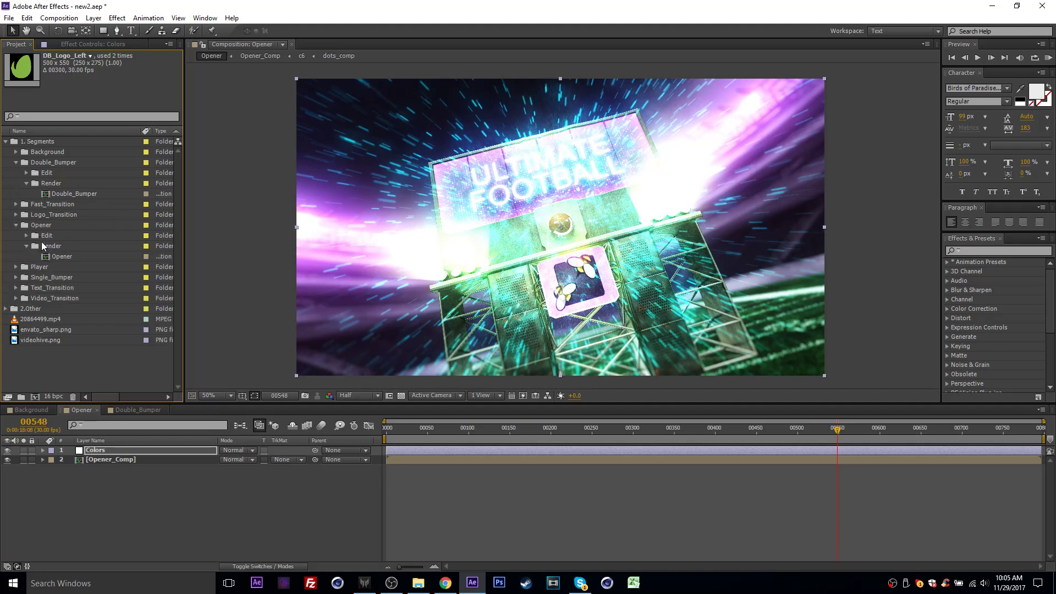
pyautogui.click(26, 235)
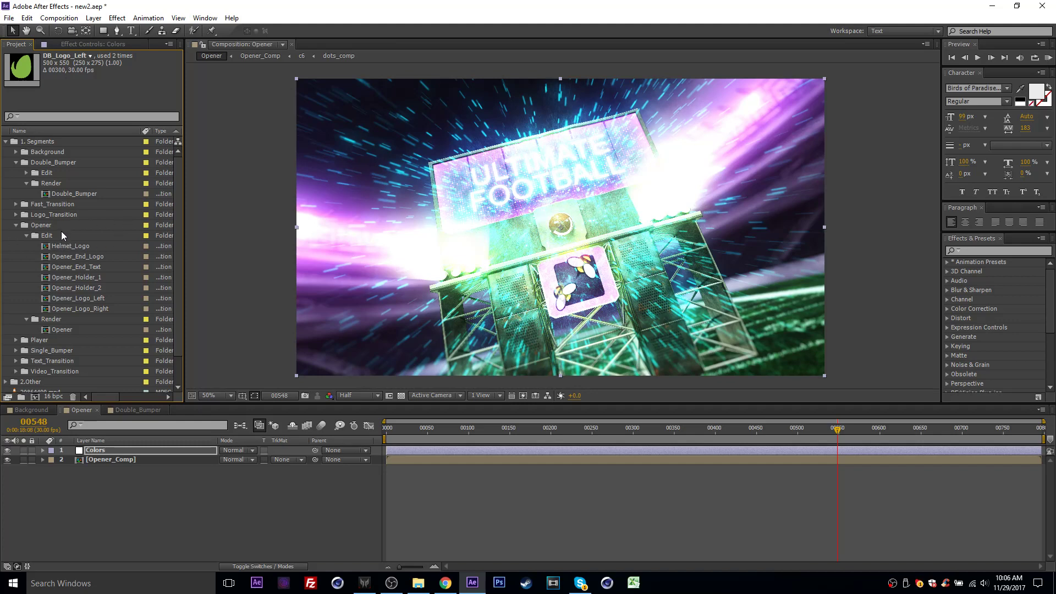
pyautogui.click(84, 235)
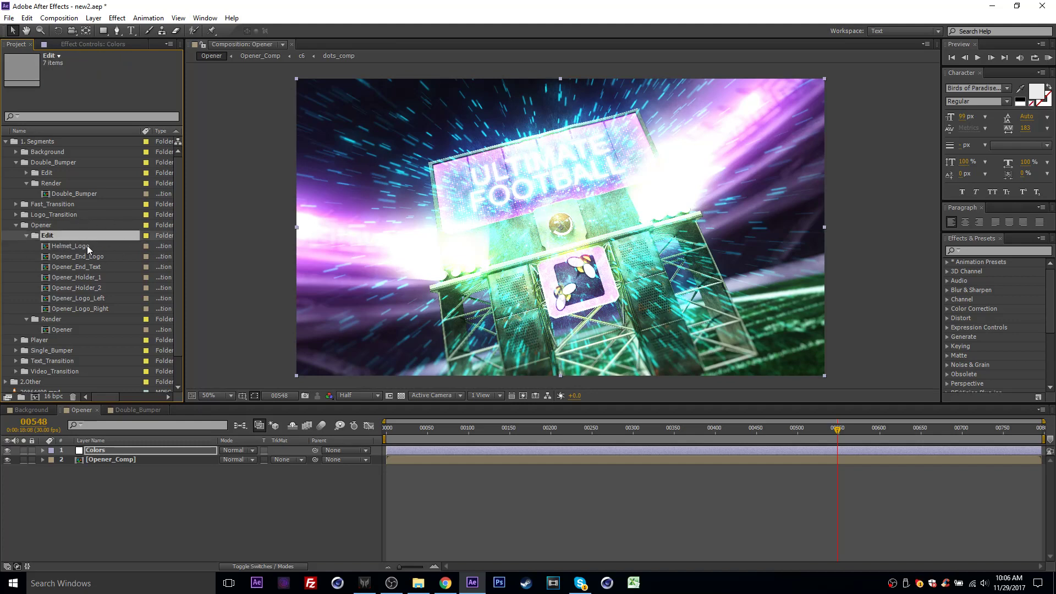
pyautogui.click(31, 260)
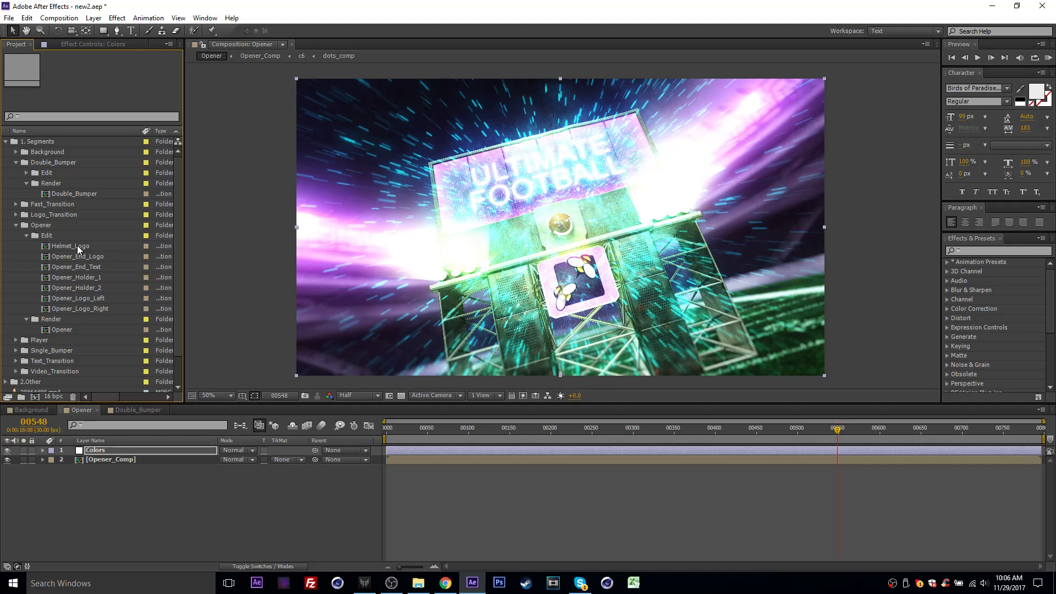
# - Preview the Opener's timeline around the end board and stop on the helmet shot at frame 433
pyautogui.moveTo(840, 428); pyautogui.dragTo(870, 432)
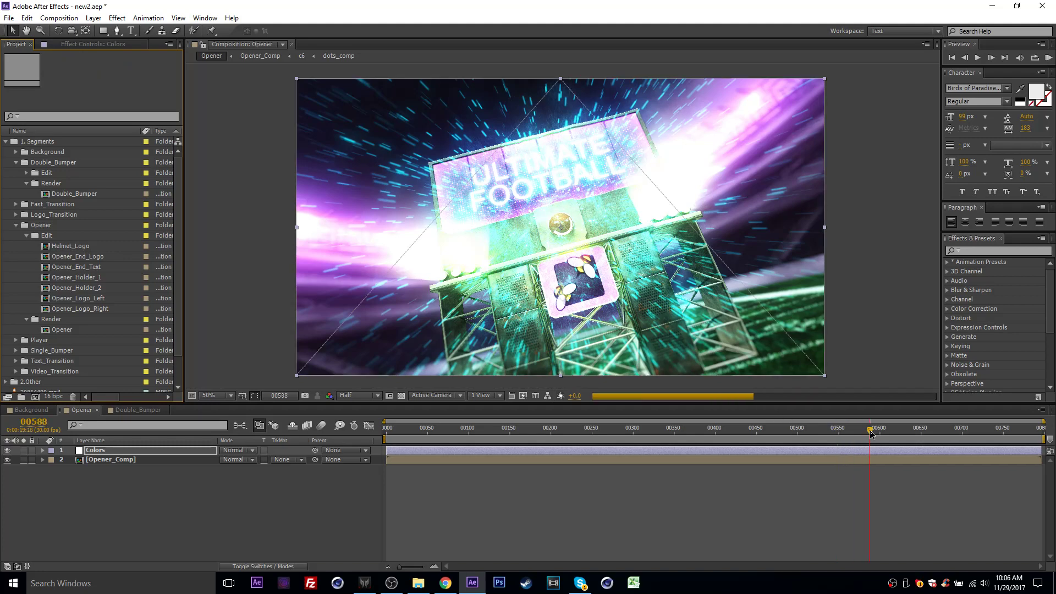
pyautogui.click(814, 429)
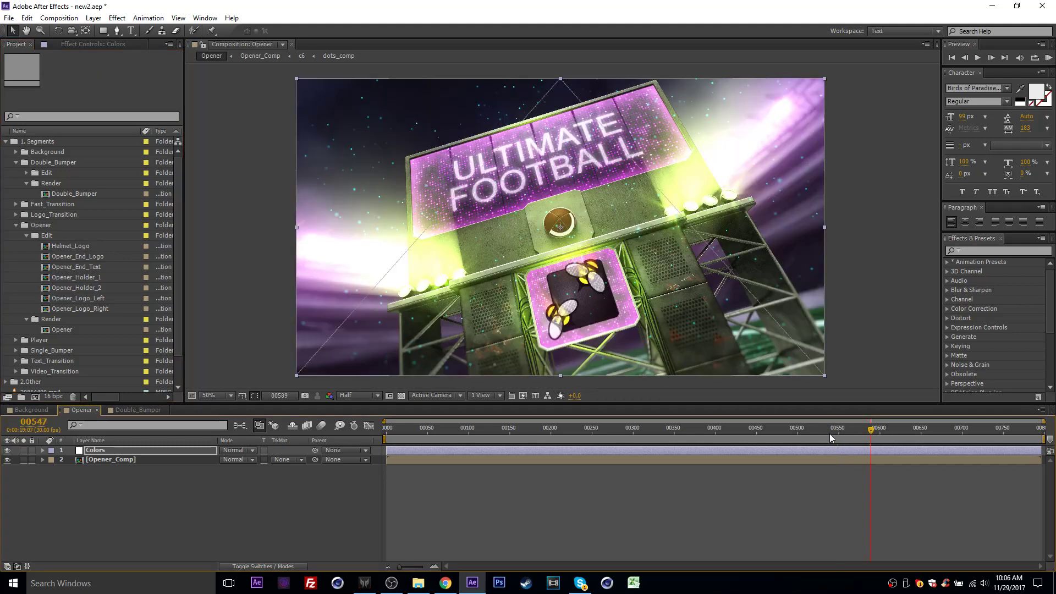
pyautogui.click(764, 435)
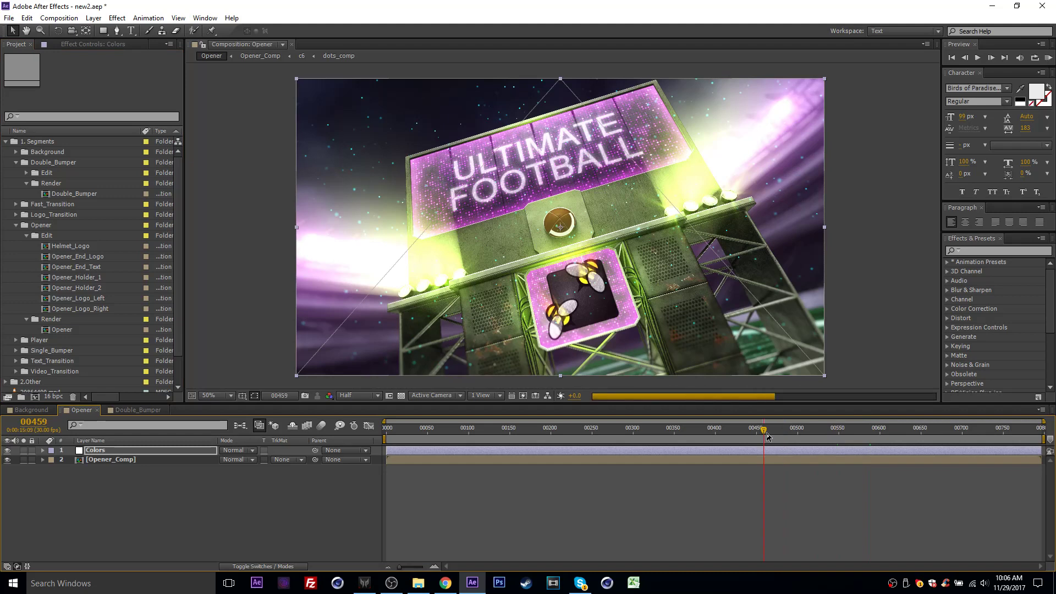
pyautogui.click(744, 435)
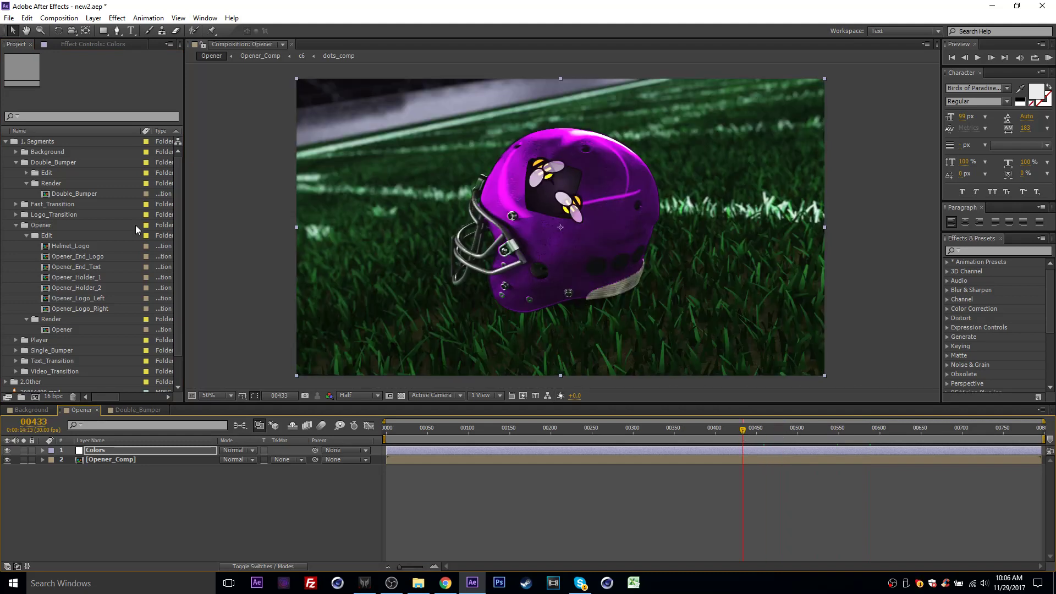
# - Open the Helmet_Logo composition and replace its videohive.png layer with envato_sharp.png
pyautogui.doubleClick(61, 246)
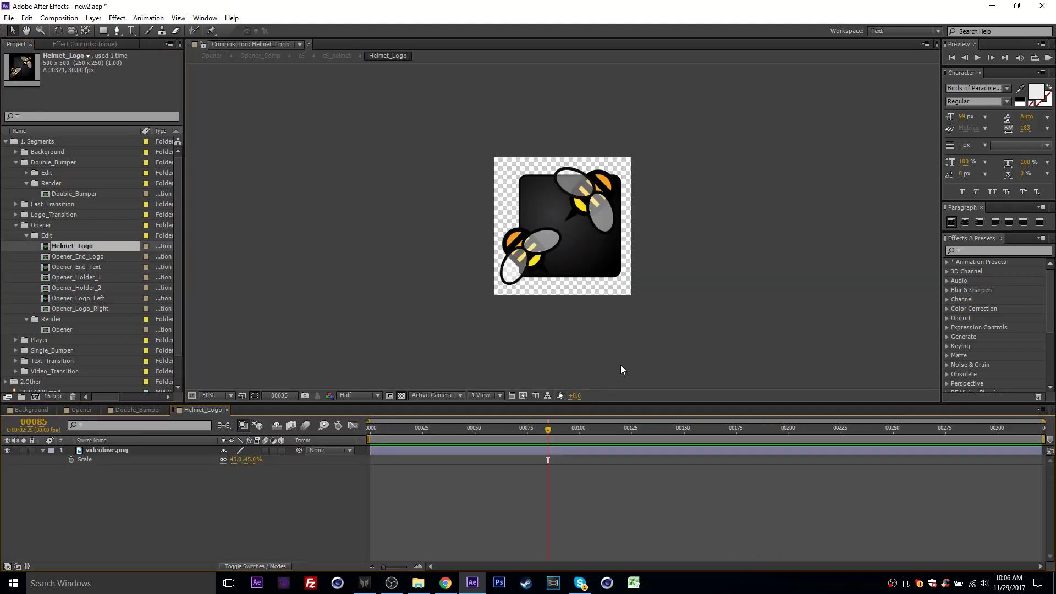
pyautogui.click(726, 432)
pyautogui.scroll(-1, 54, 328)
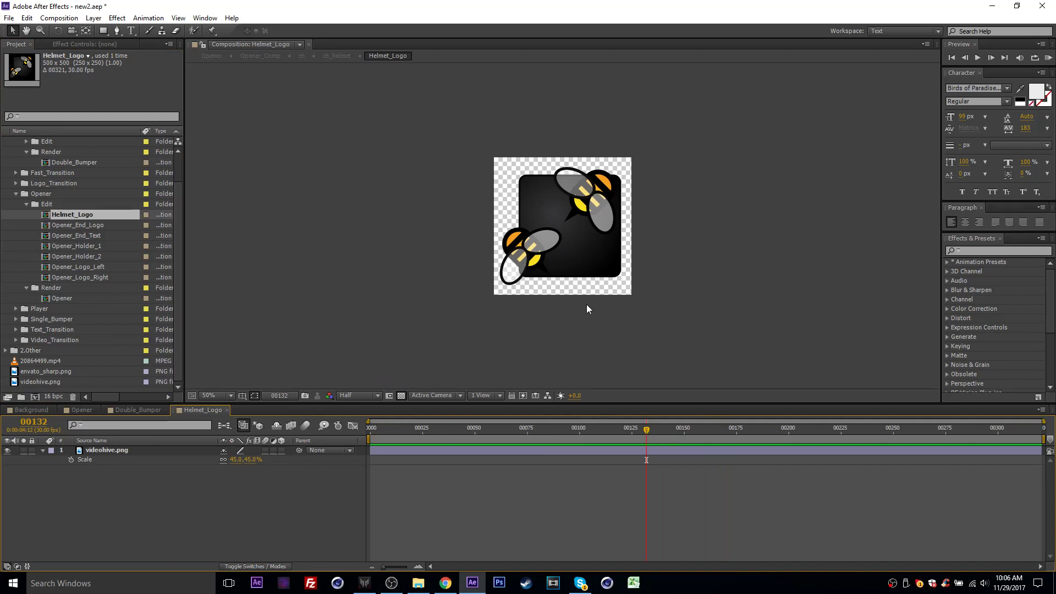
pyautogui.scroll(2, 566, 259)
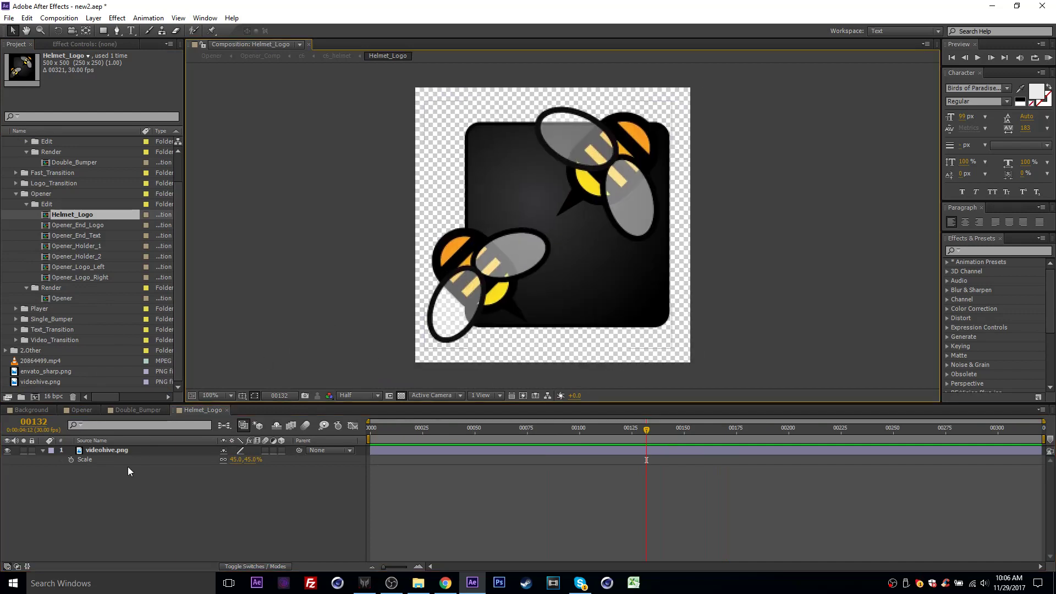
pyautogui.click(114, 450)
pyautogui.press('Delete')
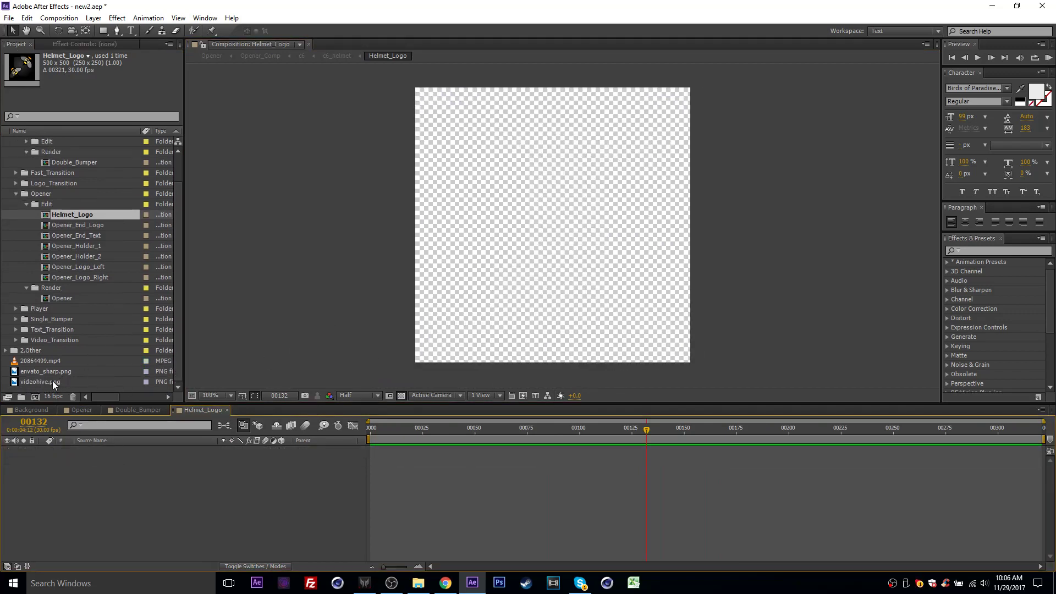
pyautogui.moveTo(34, 370); pyautogui.dragTo(126, 473)
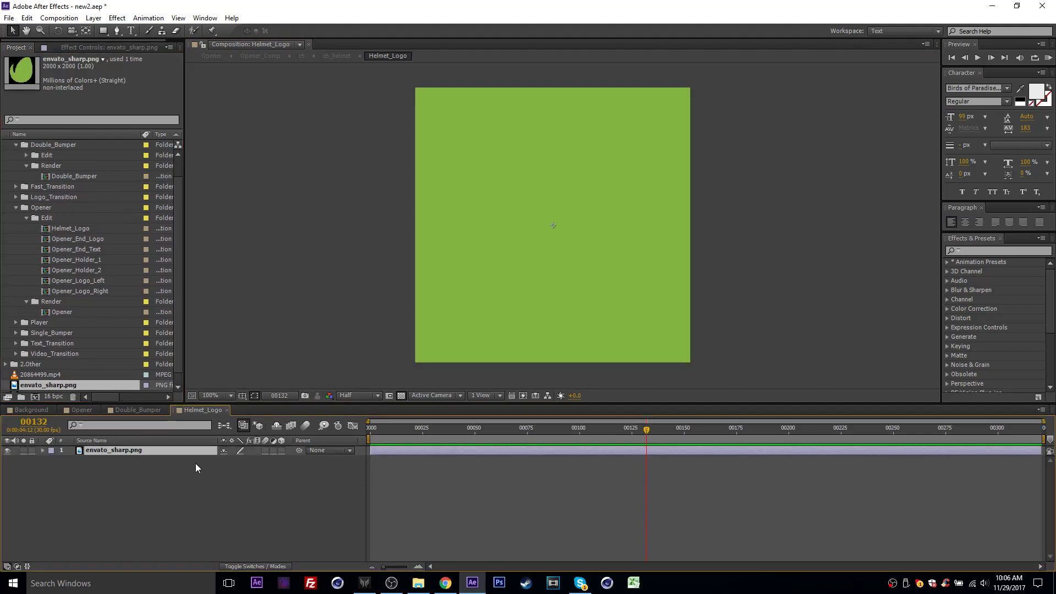
# - Scale the envato_sharp.png layer in Helmet_Logo down to 24%
pyautogui.click(463, 465)
pyautogui.click(154, 451)
pyautogui.press('s')
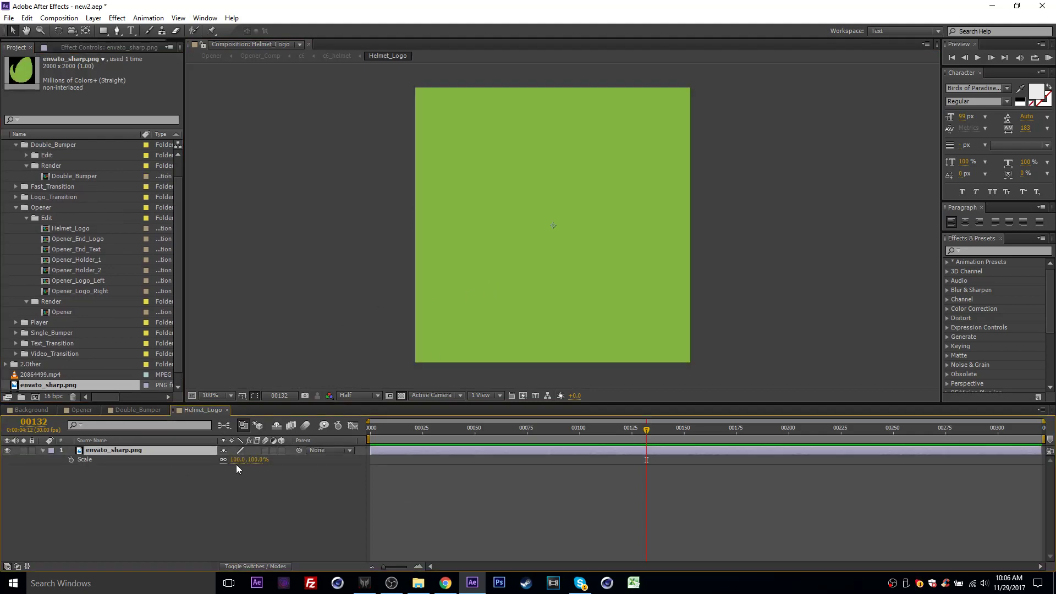
pyautogui.moveTo(238, 467); pyautogui.dragTo(203, 469)
pyautogui.press('Return')
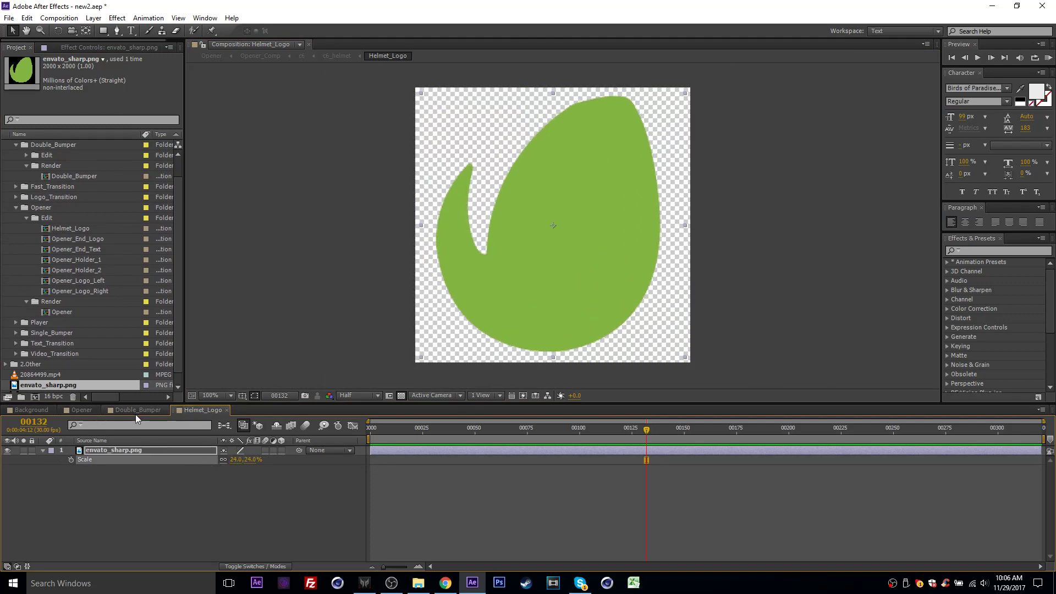
# - Check the Opener's helmet shot at frame 419 and its end board at frame 649
pyautogui.click(82, 410)
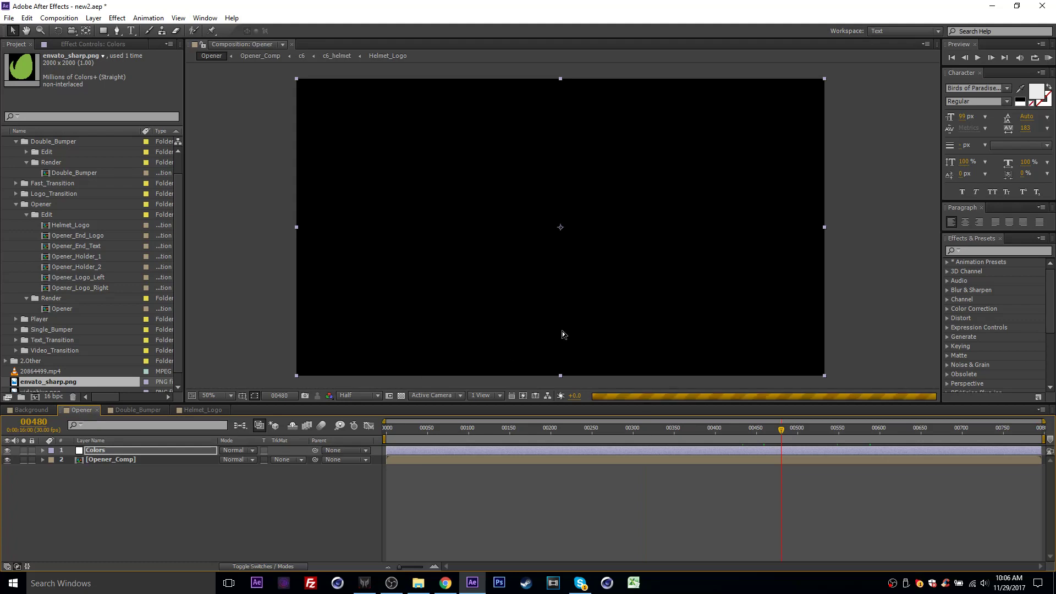
pyautogui.moveTo(786, 435); pyautogui.dragTo(732, 438)
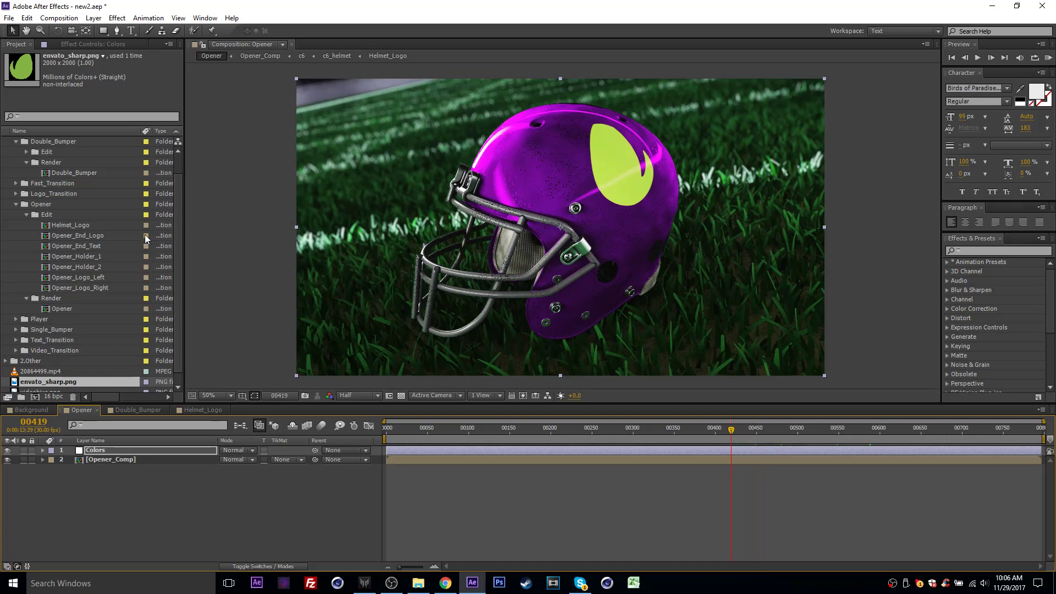
pyautogui.click(92, 240)
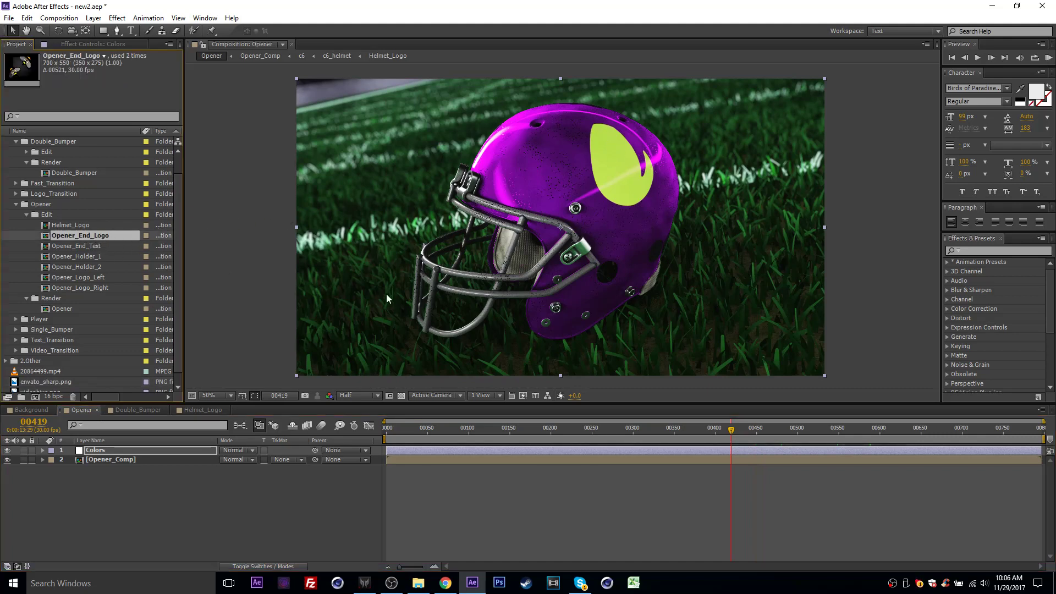
pyautogui.click(919, 432)
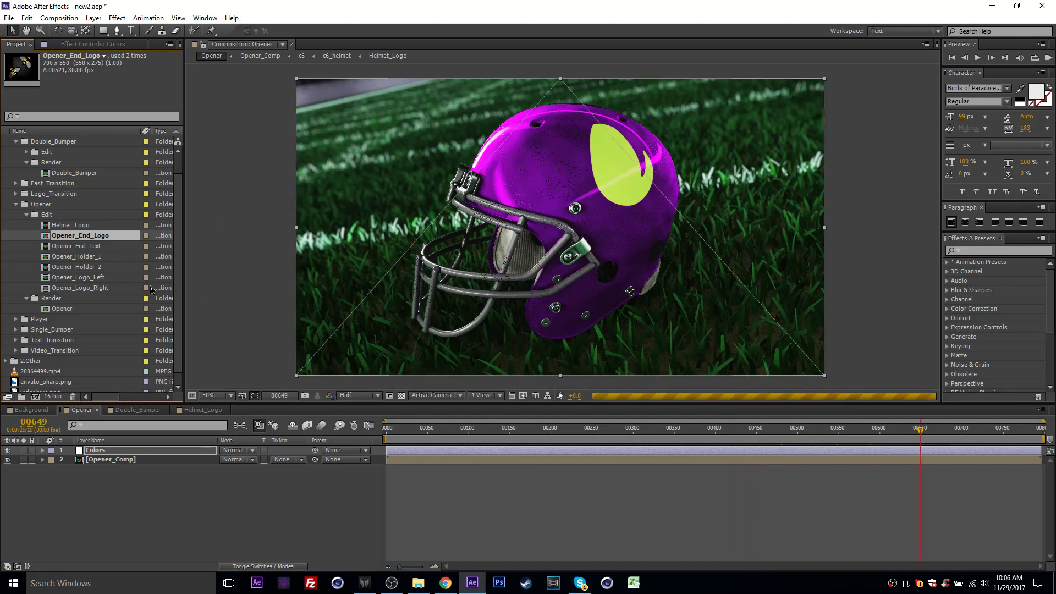
# - Open the Opener_End_Logo composition and add envato_sharp.png above the existing logo, scaled to 28%
pyautogui.doubleClick(92, 240)
pyautogui.scroll(-1, 40, 298)
pyautogui.moveTo(47, 372); pyautogui.dragTo(104, 450)
pyautogui.press('s')
pyautogui.moveTo(242, 460); pyautogui.dragTo(196, 465)
# - Delete the videohive.png layer from Opener_End_Logo and check the new end logo in the Opener composition
pyautogui.click(137, 469)
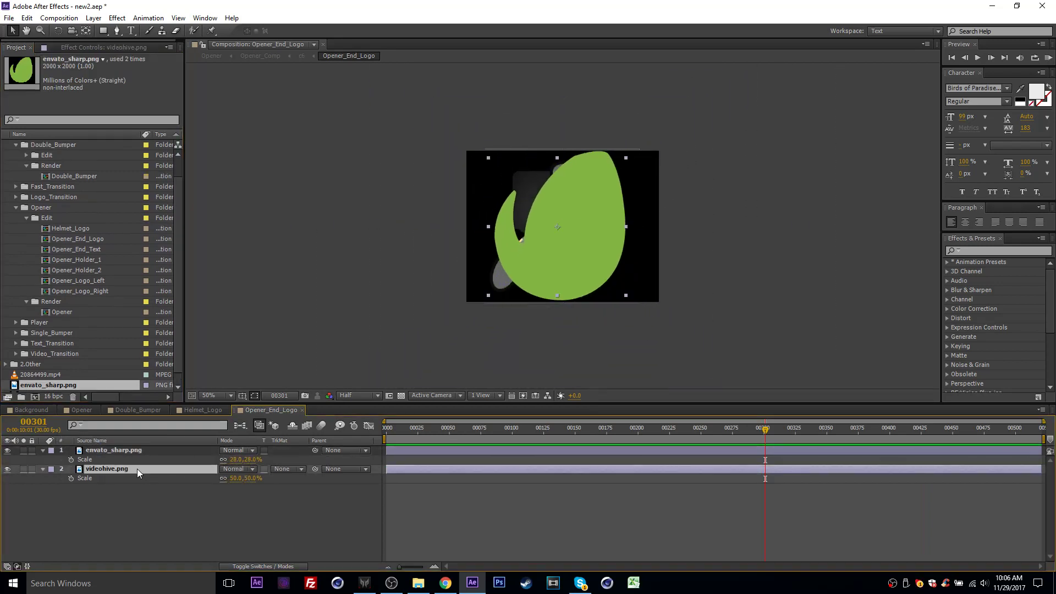
pyautogui.press('Delete')
pyautogui.click(70, 411)
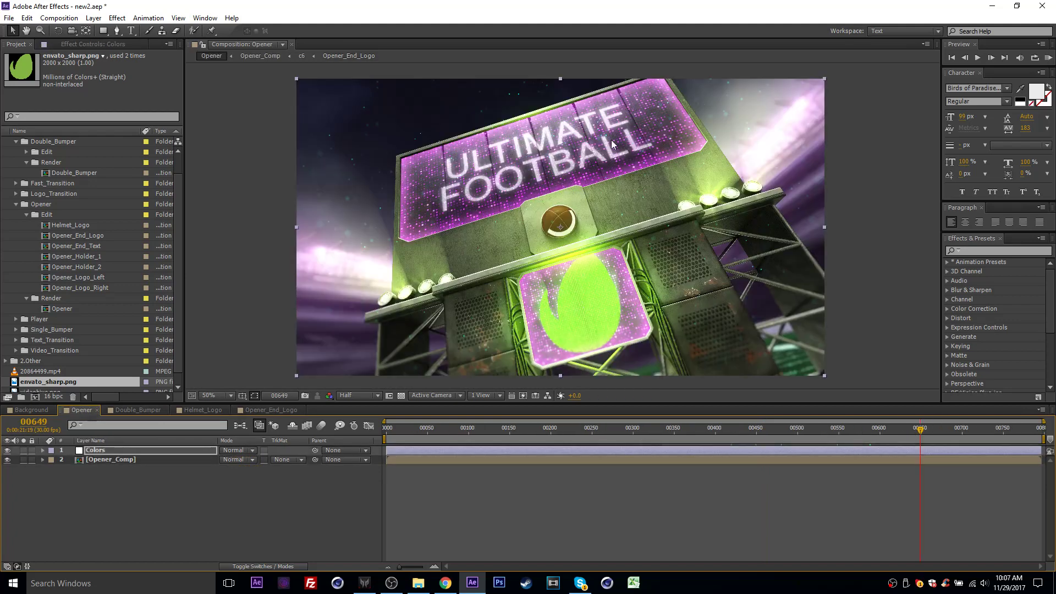
# - Replace the ULTIMATE FOOTBALL text in Opener_End_Text with NEW TEXT HERE and check it in the Opener composition
pyautogui.click(82, 247)
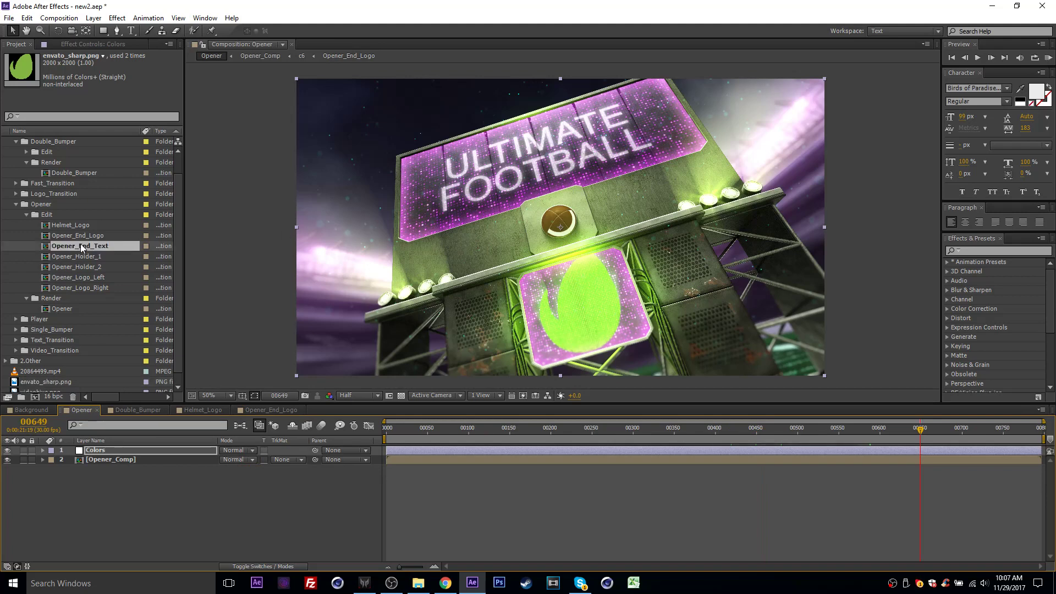
pyautogui.doubleClick(104, 249)
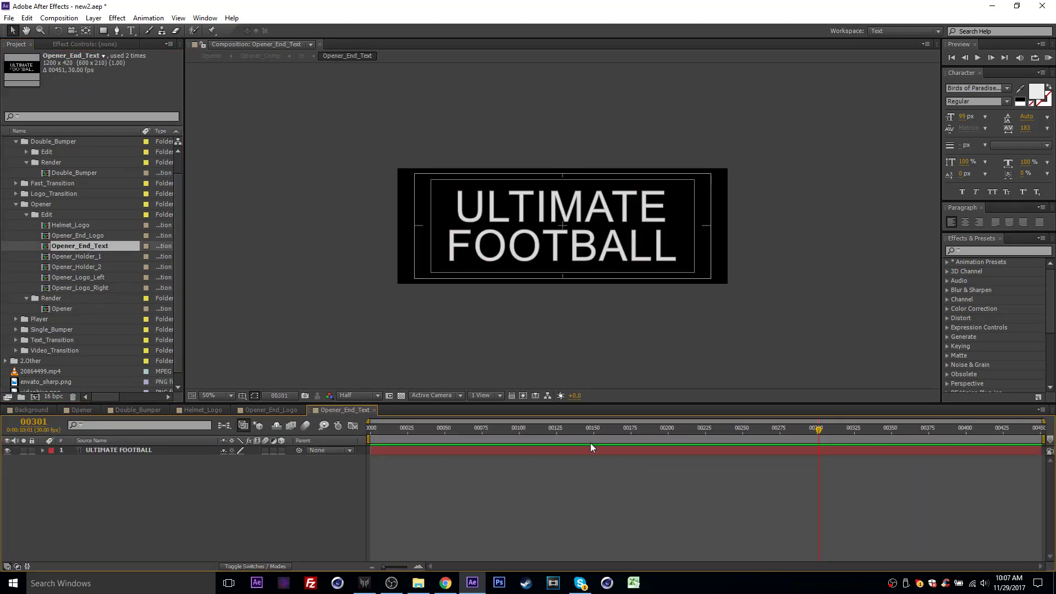
pyautogui.doubleClick(138, 448)
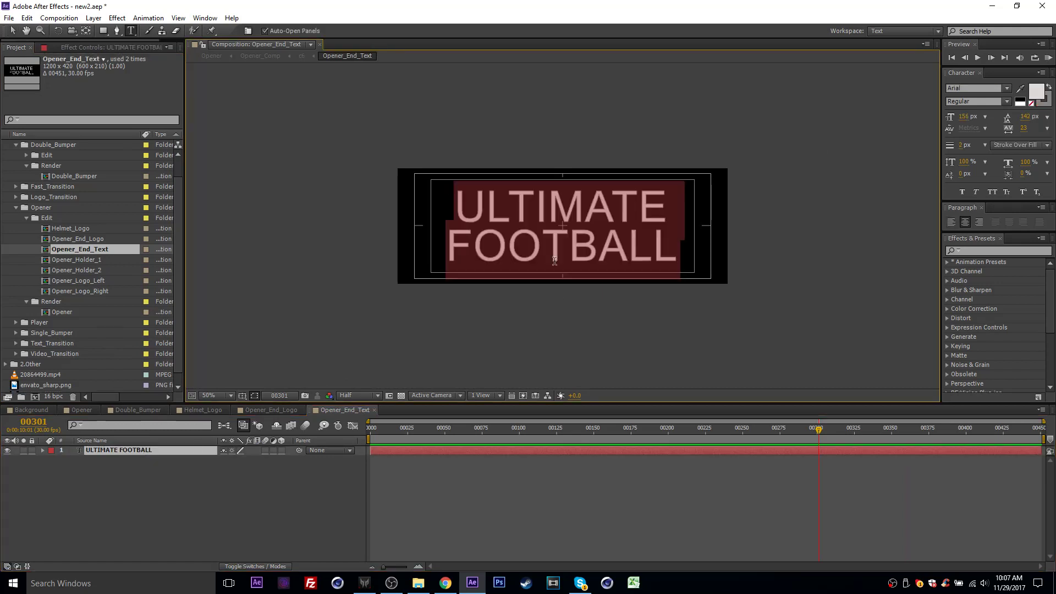
pyautogui.write('NEW TEXT HERE')
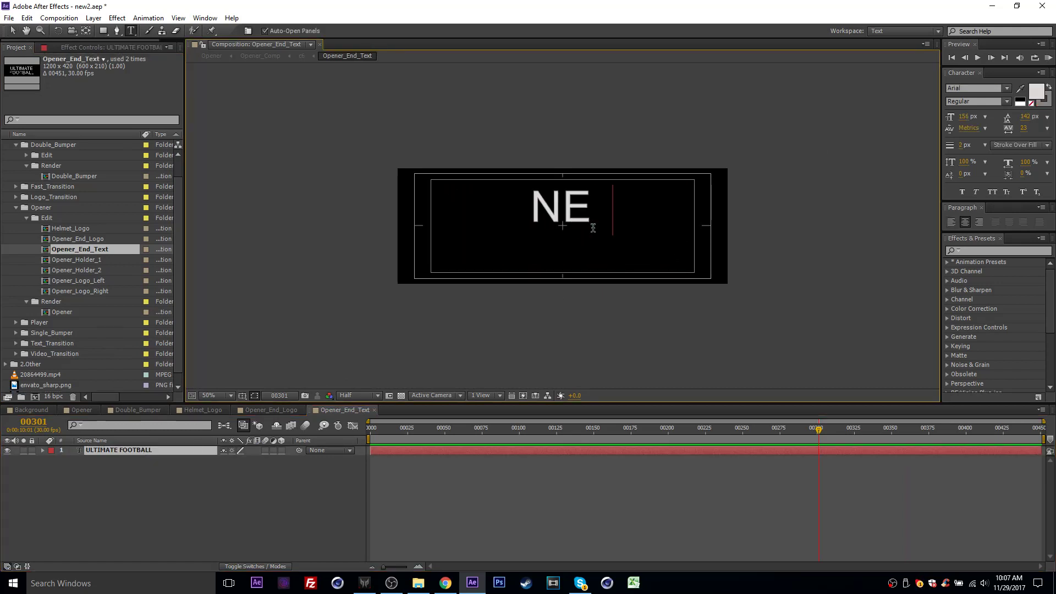
pyautogui.click(697, 438)
pyautogui.click(81, 409)
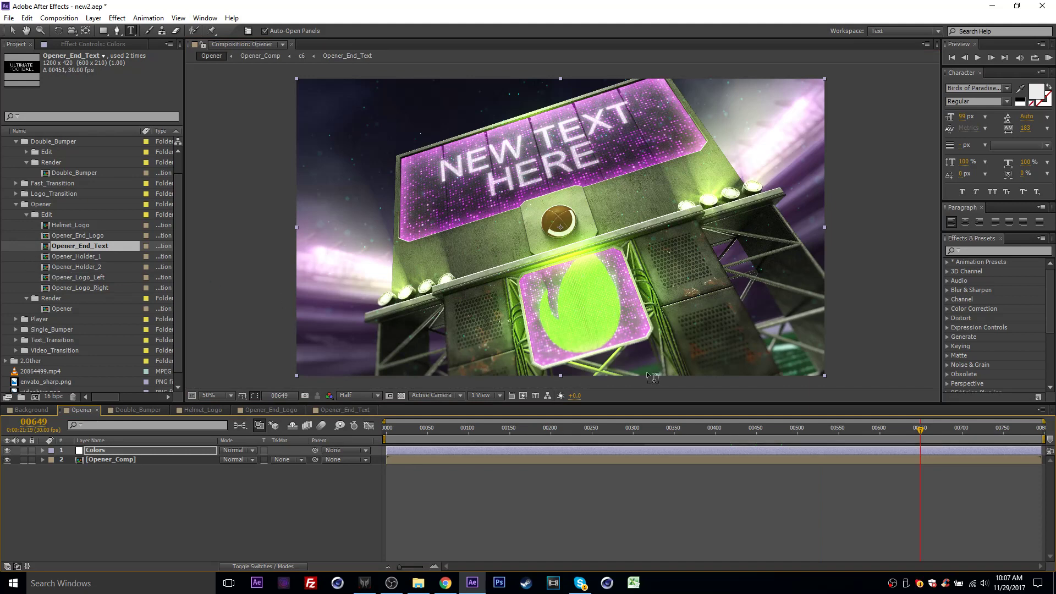
# - Preview the Opener's GAME DAY board at frame 193 and open the Opener_Holder_1 composition at frame 62
pyautogui.click(559, 431)
pyautogui.moveTo(559, 432); pyautogui.dragTo(542, 432)
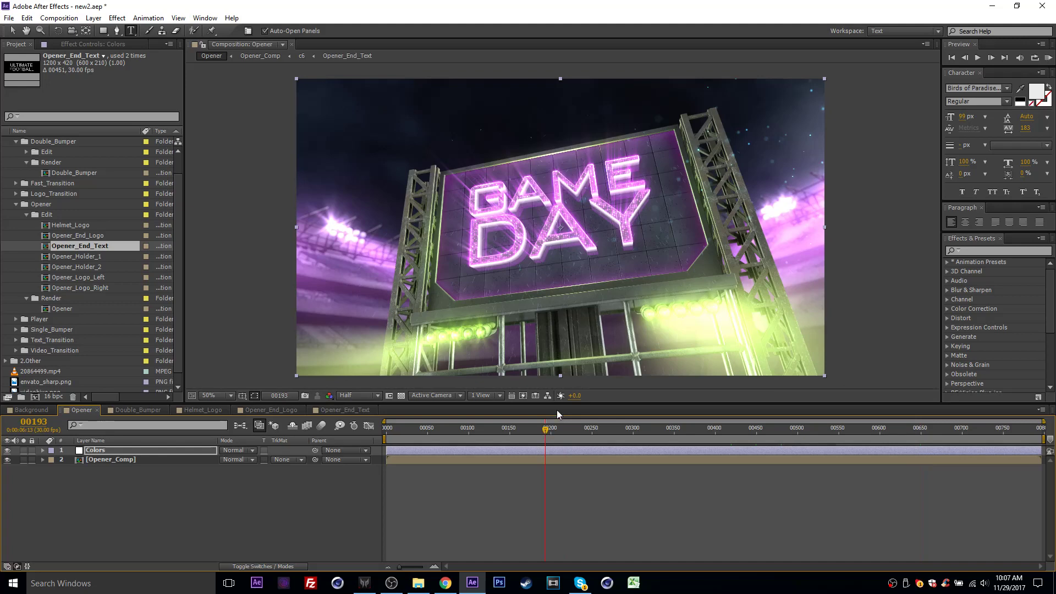
pyautogui.doubleClick(69, 257)
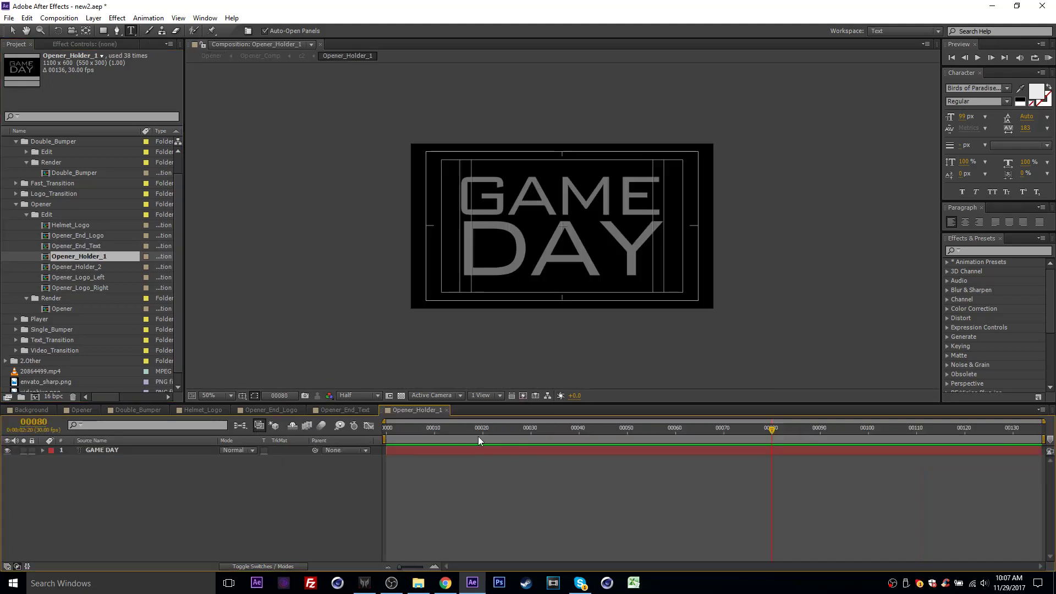
pyautogui.click(684, 434)
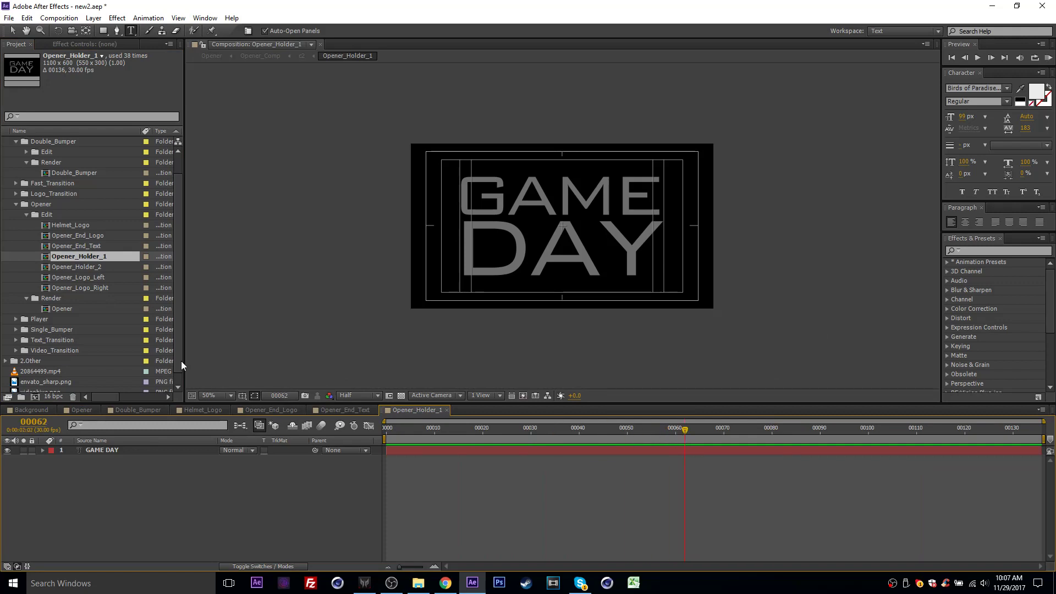
# - Add envato_sharp.png above the GAME DAY text layer in Opener_Holder_1 and scale it down
pyautogui.scroll(-1, 99, 375)
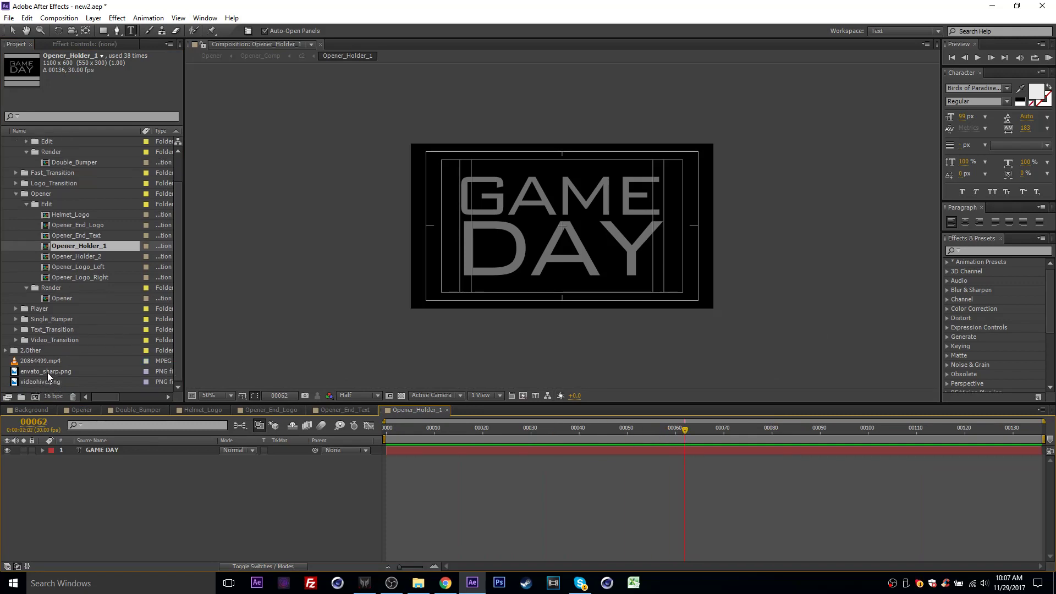
pyautogui.moveTo(47, 372); pyautogui.dragTo(127, 448)
pyautogui.press('s')
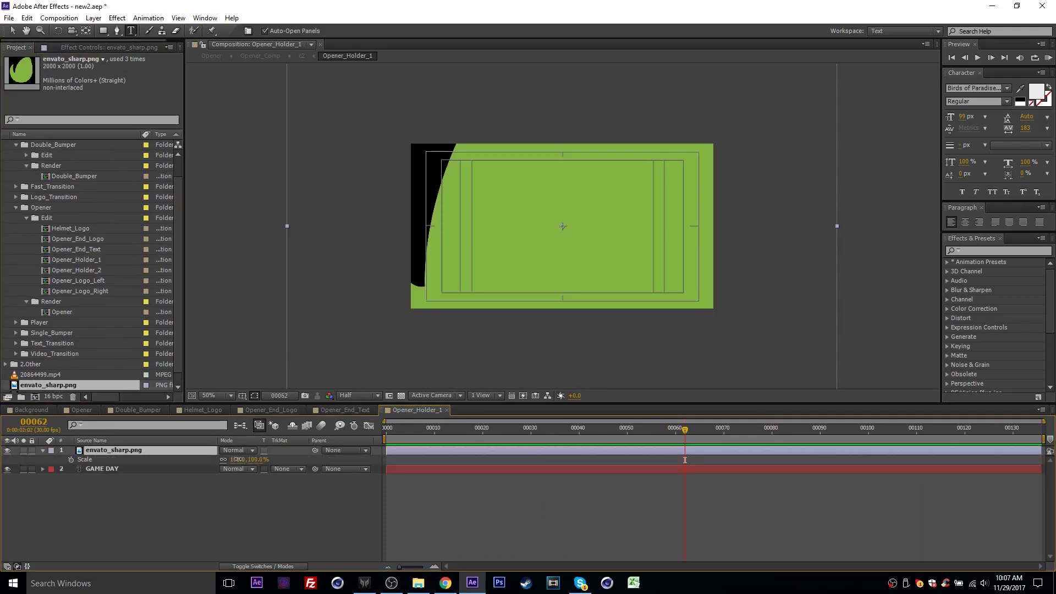
pyautogui.moveTo(239, 459); pyautogui.dragTo(195, 459)
# - Arrange the envato_sharp.png logo to the left of the GAME DAY text, with the logo scaled to 11%
pyautogui.press('v')
pyautogui.moveTo(578, 236); pyautogui.dragTo(501, 235)
pyautogui.moveTo(578, 248); pyautogui.dragTo(640, 247)
pyautogui.moveTo(485, 242); pyautogui.dragTo(475, 237)
pyautogui.moveTo(234, 460); pyautogui.dragTo(228, 460)
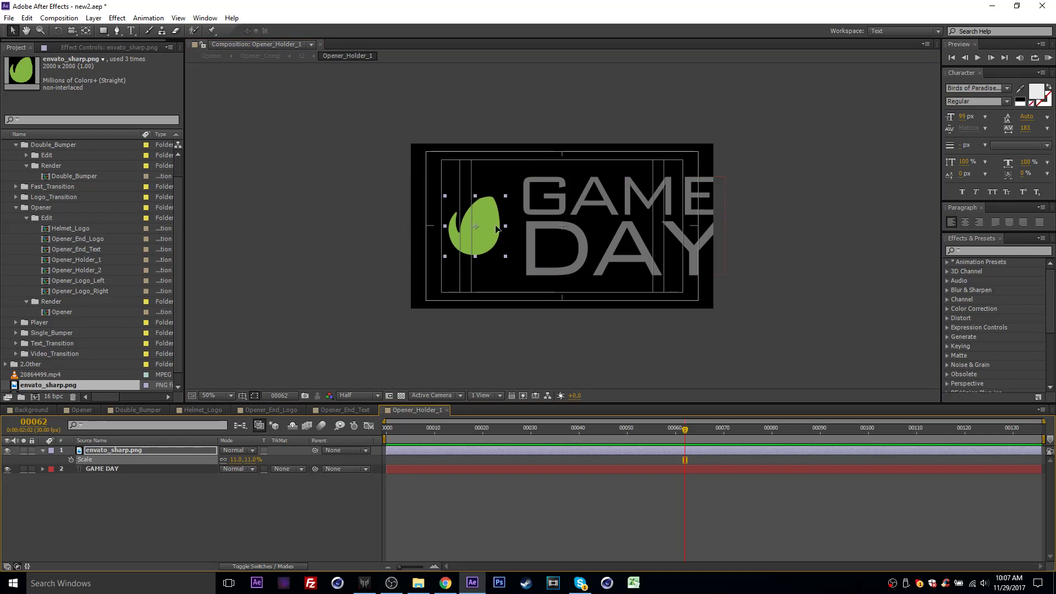
pyautogui.moveTo(497, 229); pyautogui.dragTo(480, 215)
pyautogui.moveTo(582, 259); pyautogui.dragTo(542, 259)
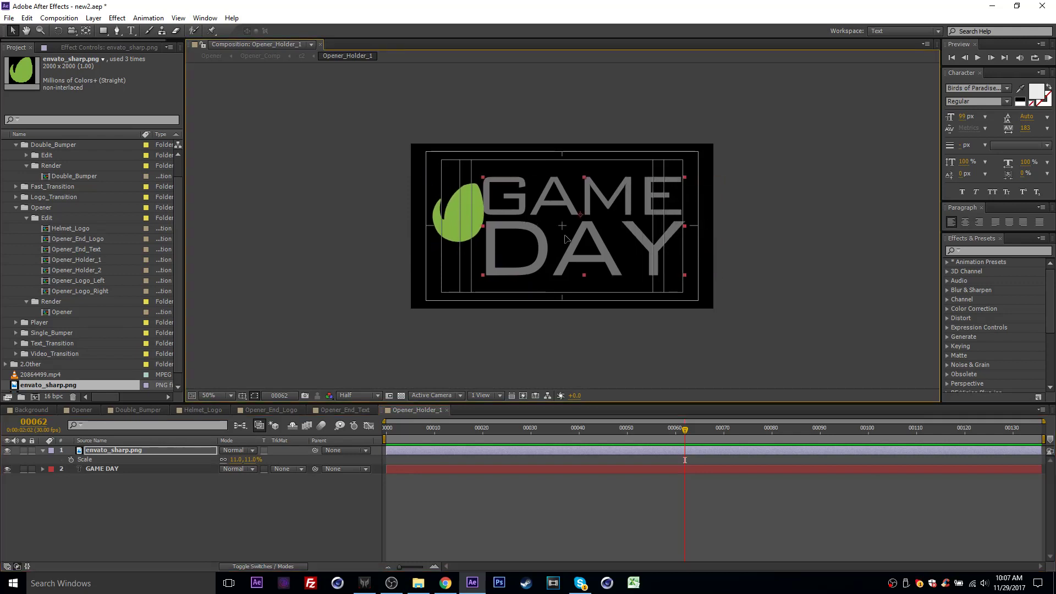
# - Replace the GAME DAY wording with TEXT and move the text and logo down to the board's vertical middle
pyautogui.doubleClick(197, 470)
pyautogui.write('TEXT')
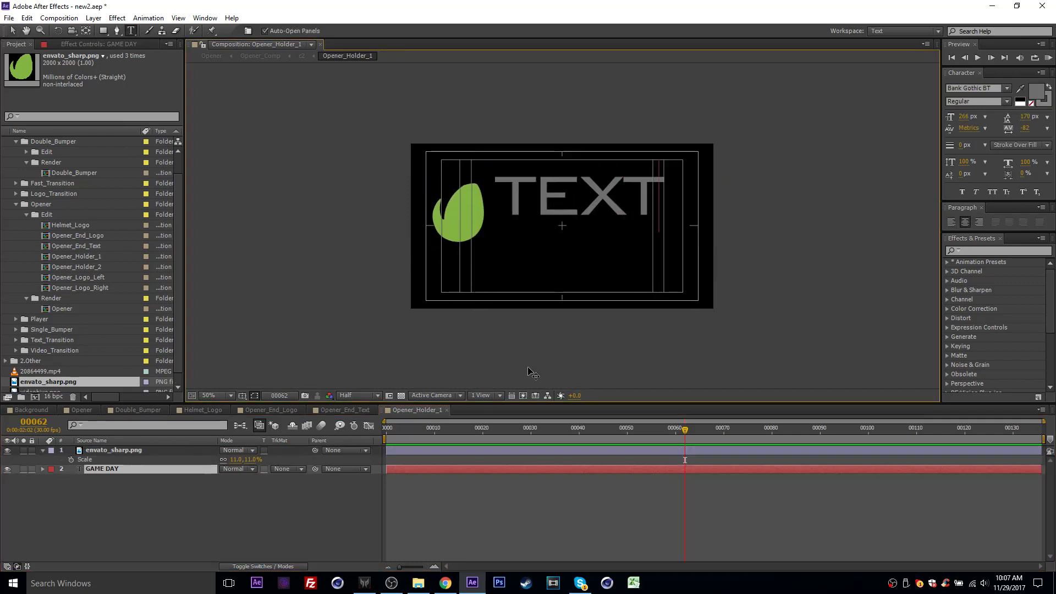
pyautogui.click(532, 483)
pyautogui.press('v')
pyautogui.moveTo(588, 198); pyautogui.dragTo(597, 227)
pyautogui.moveTo(453, 216); pyautogui.dragTo(454, 227)
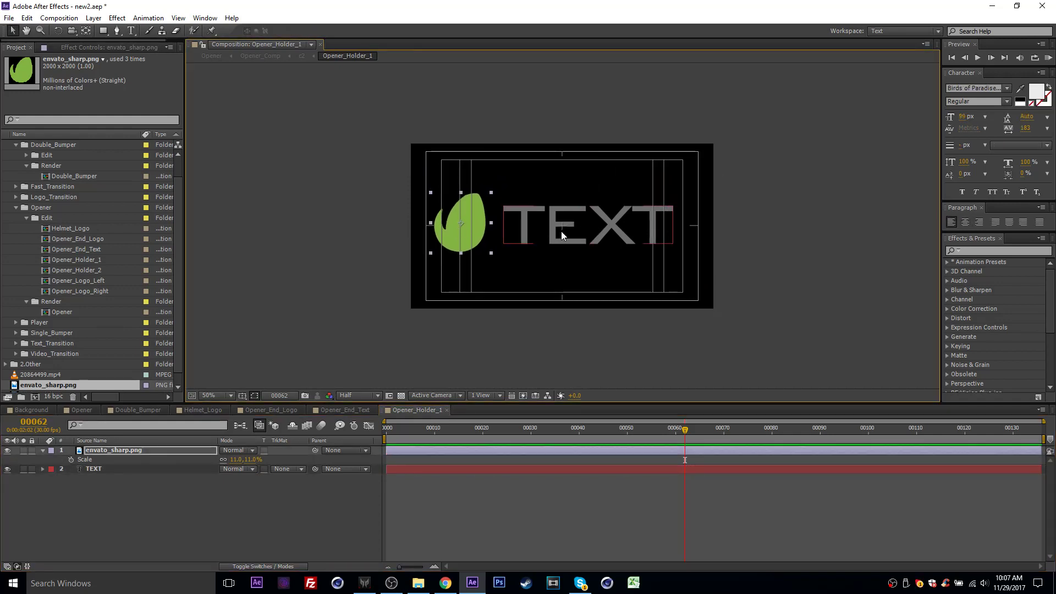
# - Preview the Opener composition from the edited TEXT board up to the PLACEHOLDER board at frame 282
pyautogui.click(83, 410)
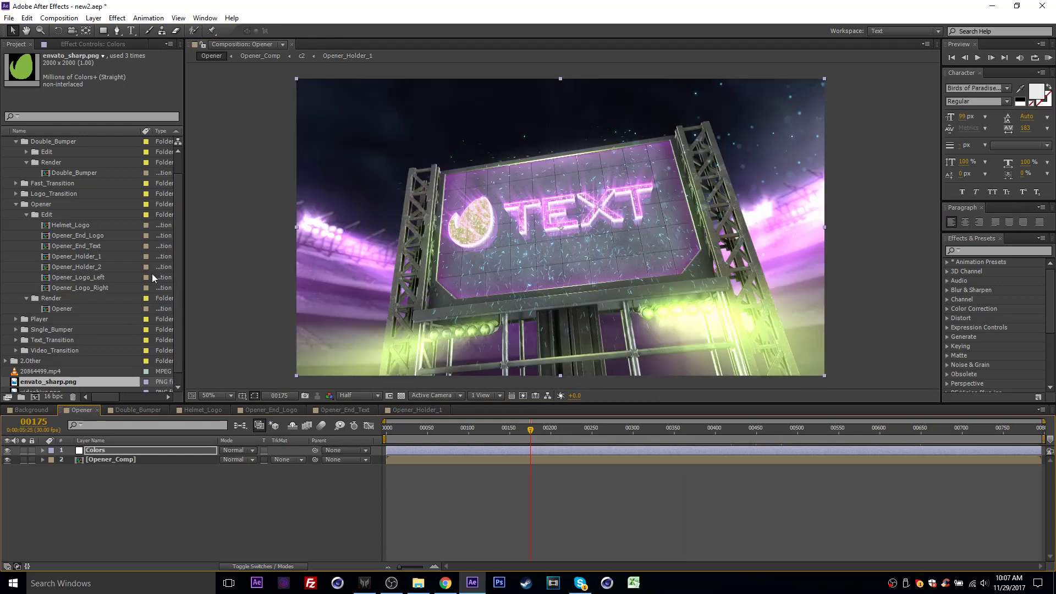
pyautogui.click(582, 429)
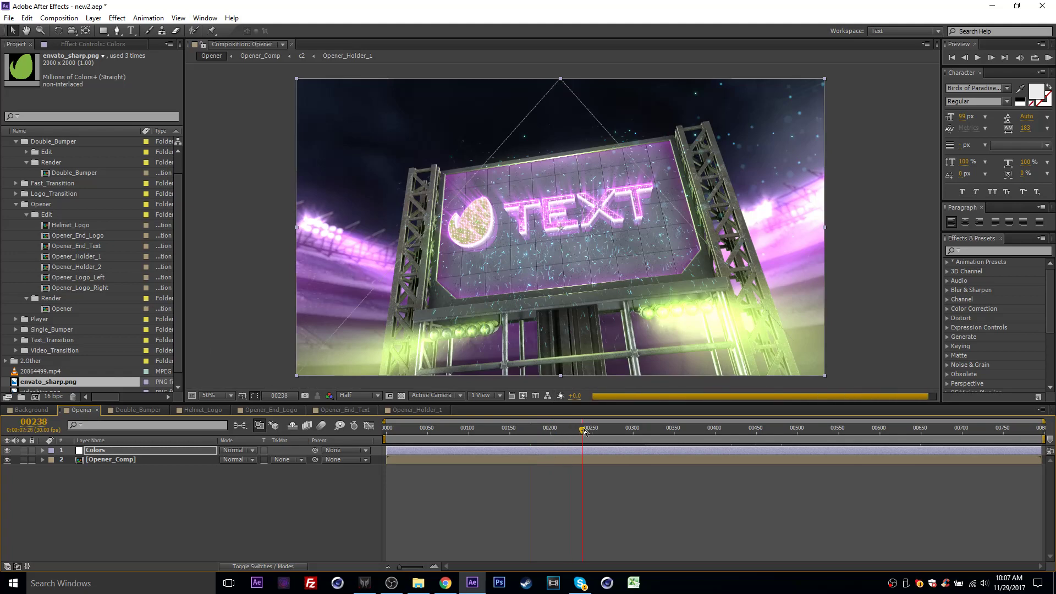
pyautogui.moveTo(584, 432); pyautogui.dragTo(620, 437)
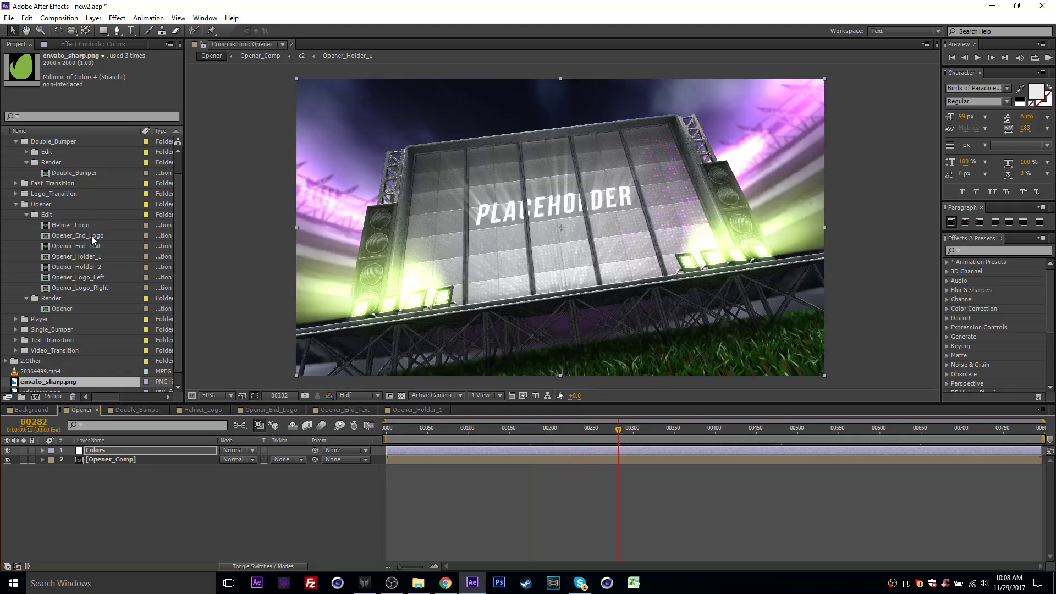
# - Open the Opener_Holder_2 composition and delete its placeholder_Comp layer
pyautogui.click(87, 267)
pyautogui.doubleClick(87, 268)
pyautogui.click(583, 429)
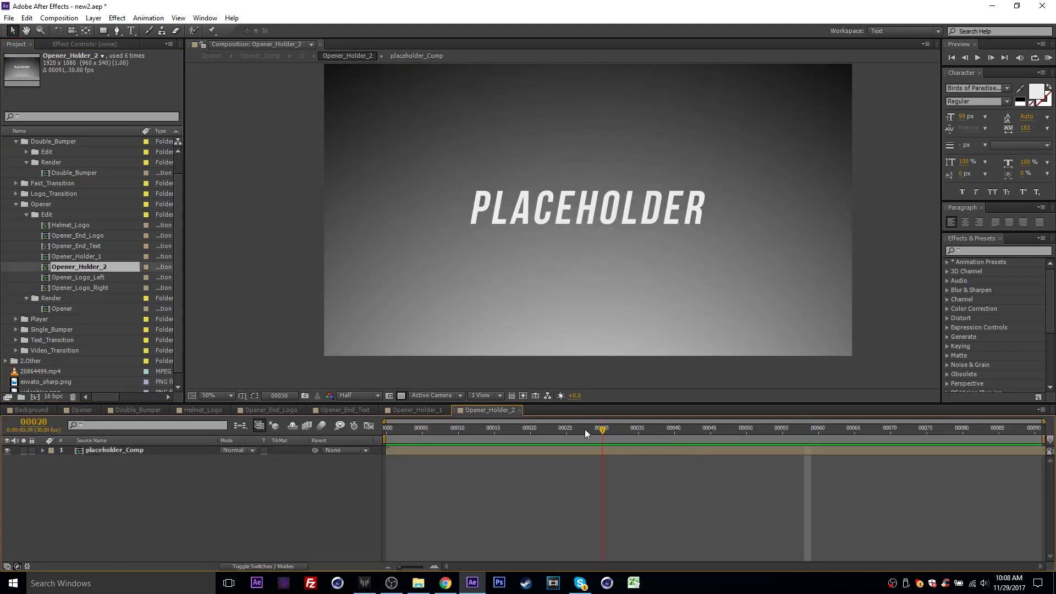
pyautogui.scroll(-2, 487, 235)
pyautogui.click(91, 439)
pyautogui.click(108, 450)
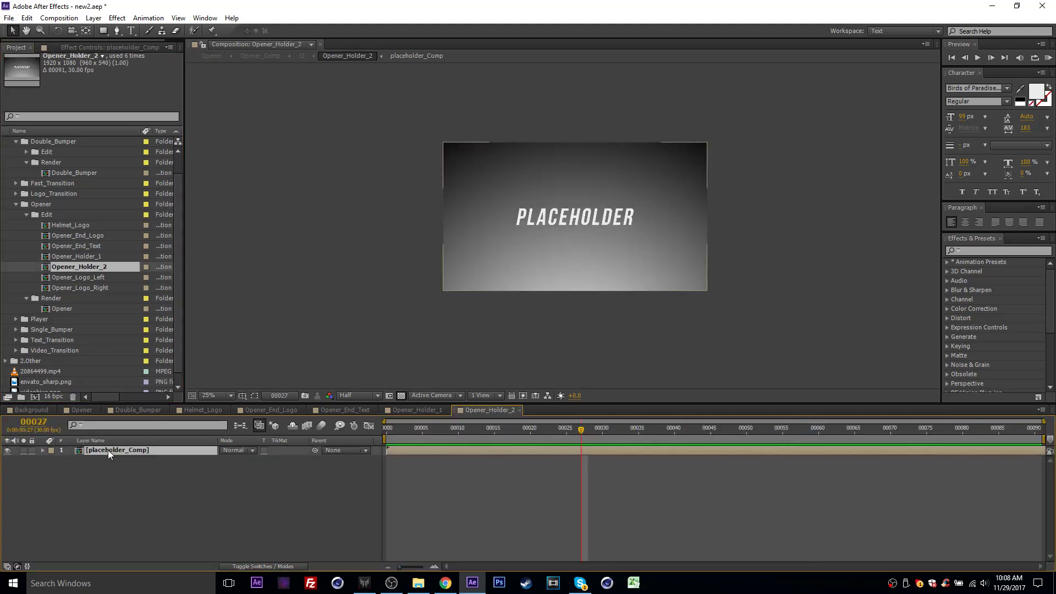
pyautogui.press('Delete')
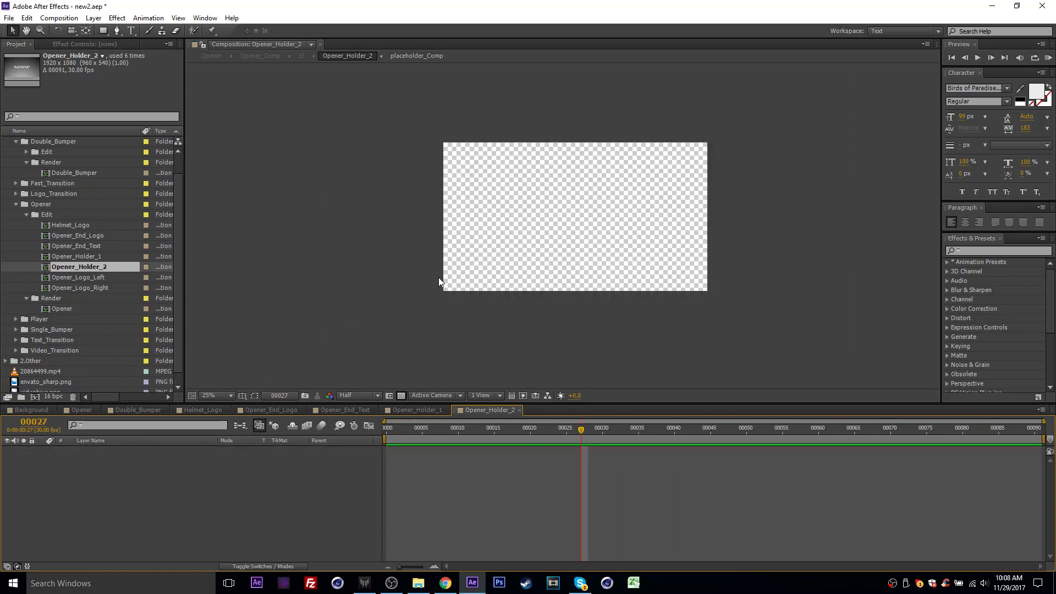
# - Add 20864499.mp4 to Opener_Holder_2, scale it up to fill the frame, and scrub through the clip
pyautogui.scroll(-1, 50, 368)
pyautogui.moveTo(32, 360); pyautogui.dragTo(65, 463)
pyautogui.press('s')
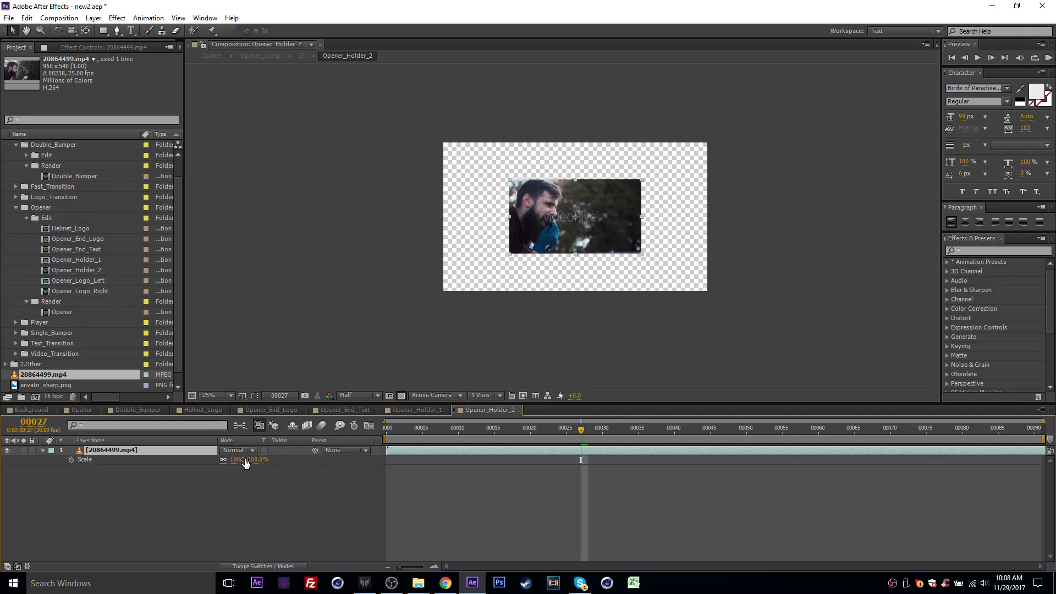
pyautogui.moveTo(238, 459); pyautogui.dragTo(289, 449)
pyautogui.moveTo(574, 431); pyautogui.dragTo(814, 426)
# - Check the video board at frame 264 and the two-logo boards at frame 330 in the Opener
pyautogui.click(80, 410)
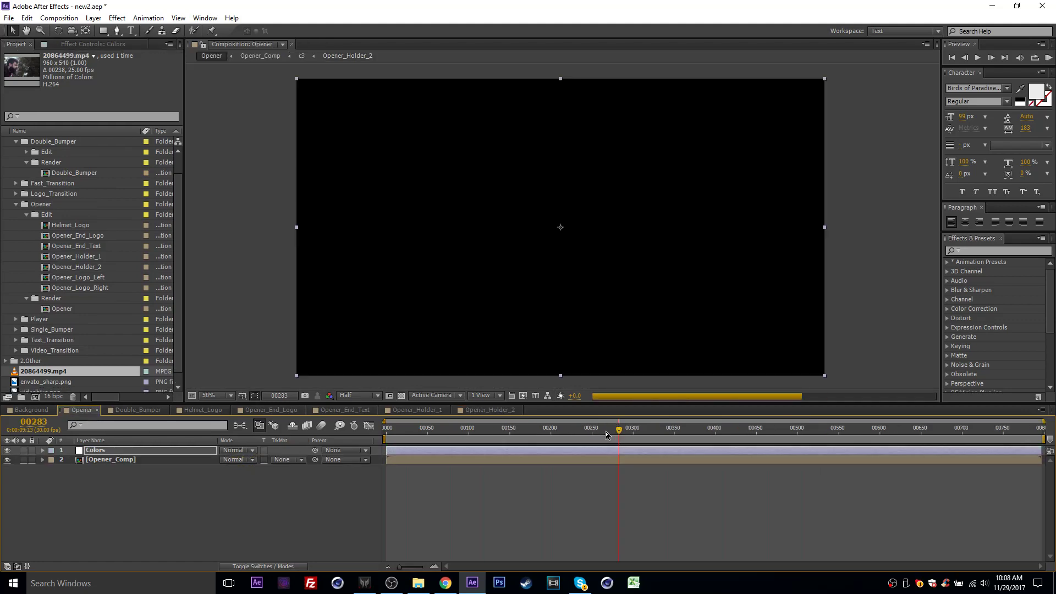
pyautogui.click(604, 430)
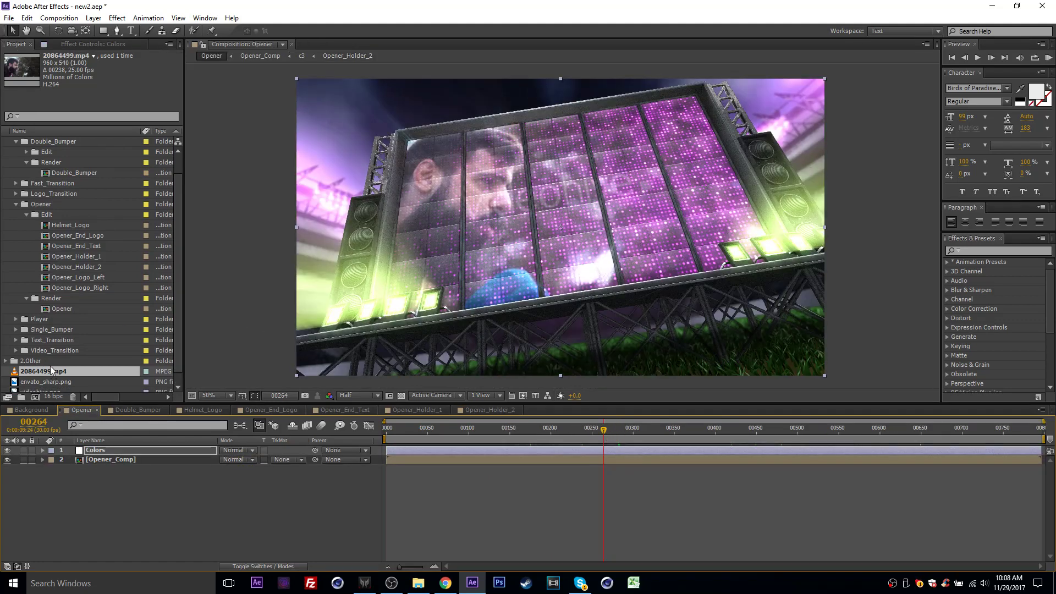
pyautogui.moveTo(604, 432); pyautogui.dragTo(658, 433)
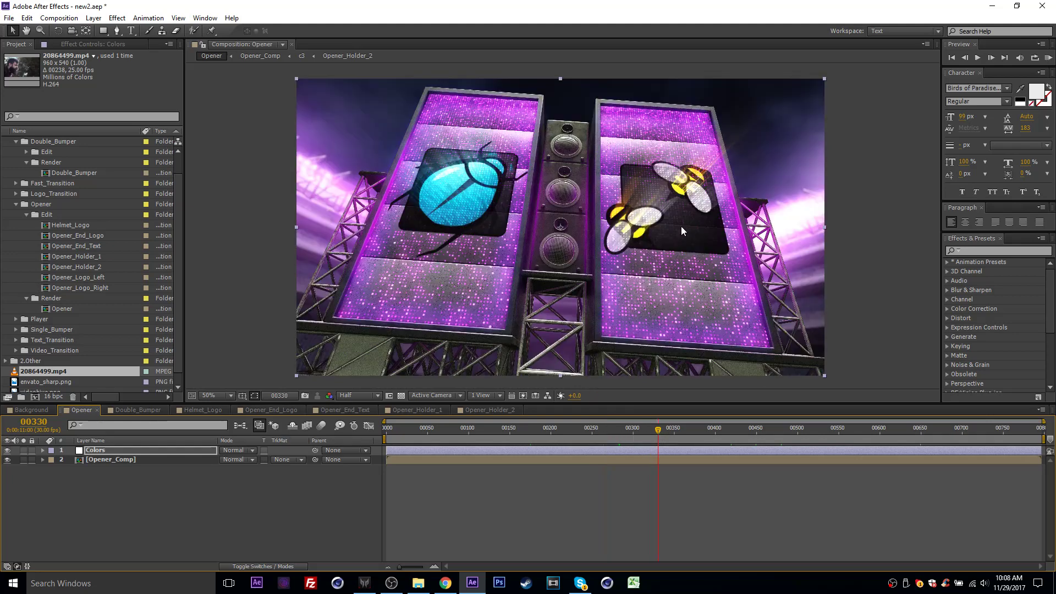
# - Open the Opener_Logo_Left composition and delete its photodunelogo.png and CodeCanyon Logo.png layers
pyautogui.click(105, 281)
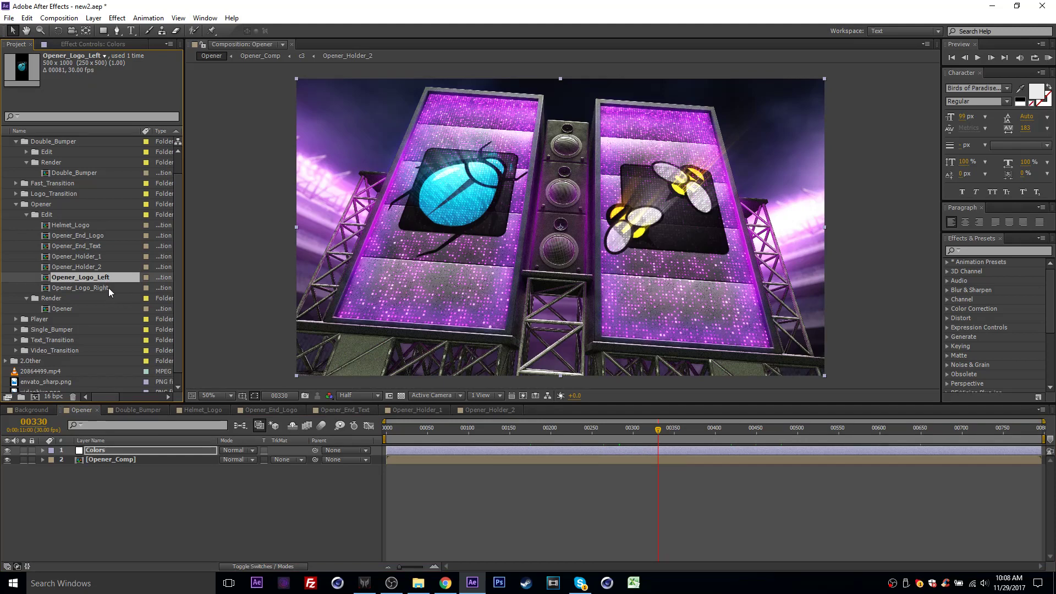
pyautogui.keyDown('shift'); pyautogui.click(108, 288); pyautogui.keyUp('shift')
pyautogui.click(12, 257)
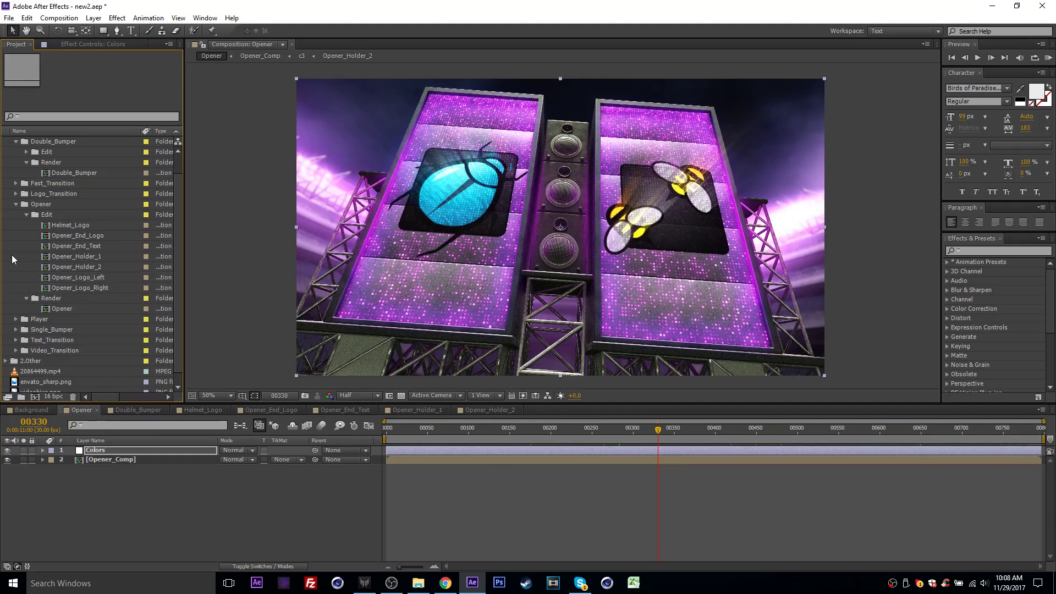
pyautogui.click(65, 279)
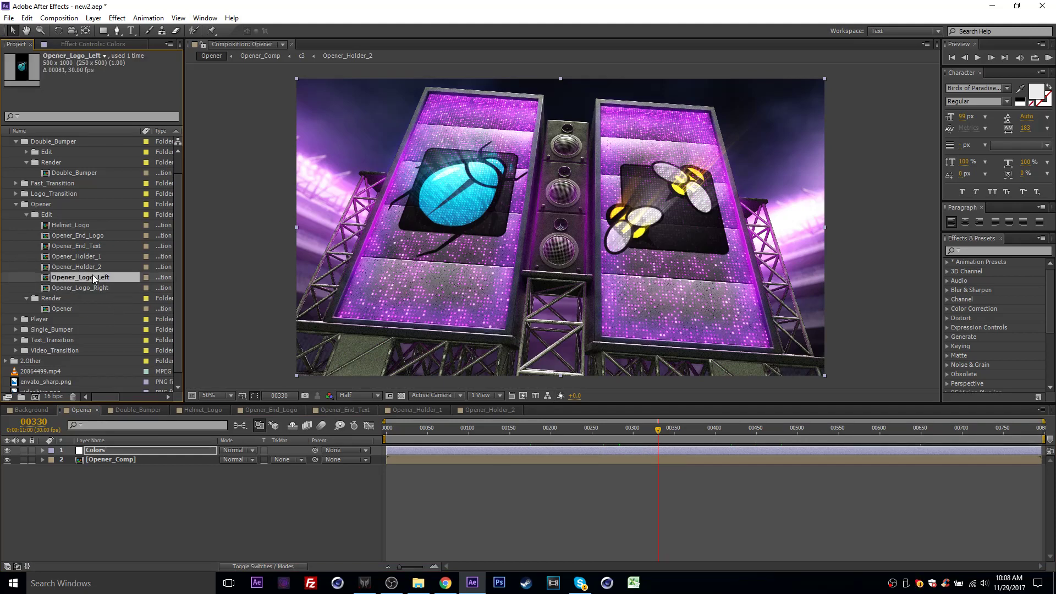
pyautogui.doubleClick(87, 278)
pyautogui.scroll(-1, 78, 319)
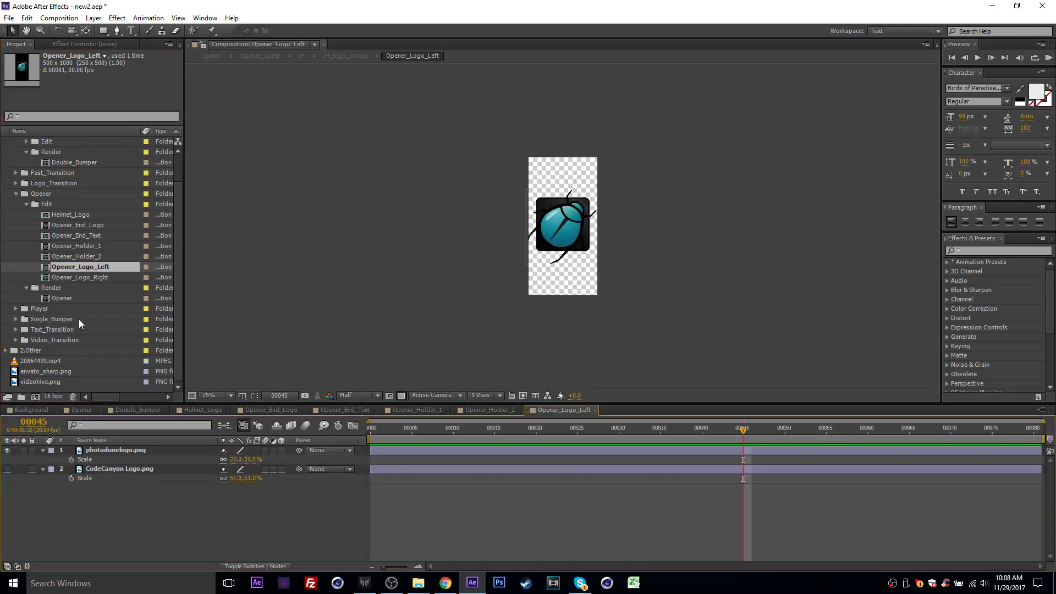
pyautogui.click(126, 455)
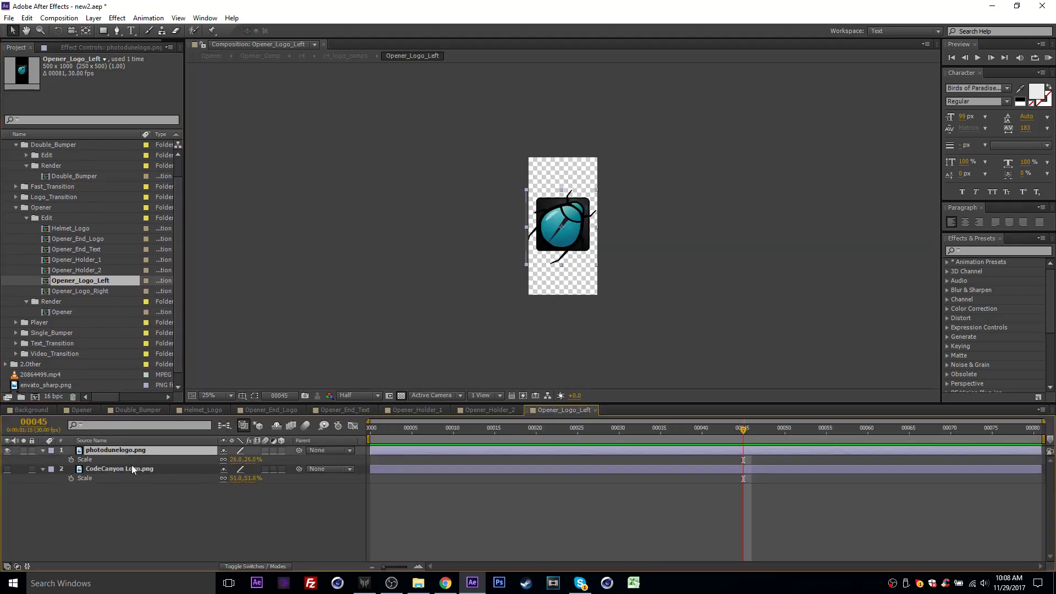
pyautogui.keyDown('shift'); pyautogui.click(131, 468); pyautogui.keyUp('shift')
pyautogui.press('Delete')
# - Add envato_sharp.png to Opener_Logo_Left scaled to 22% and check it on the Opener's left board
pyautogui.scroll(1, 88, 369)
pyautogui.scroll(-1, 77, 330)
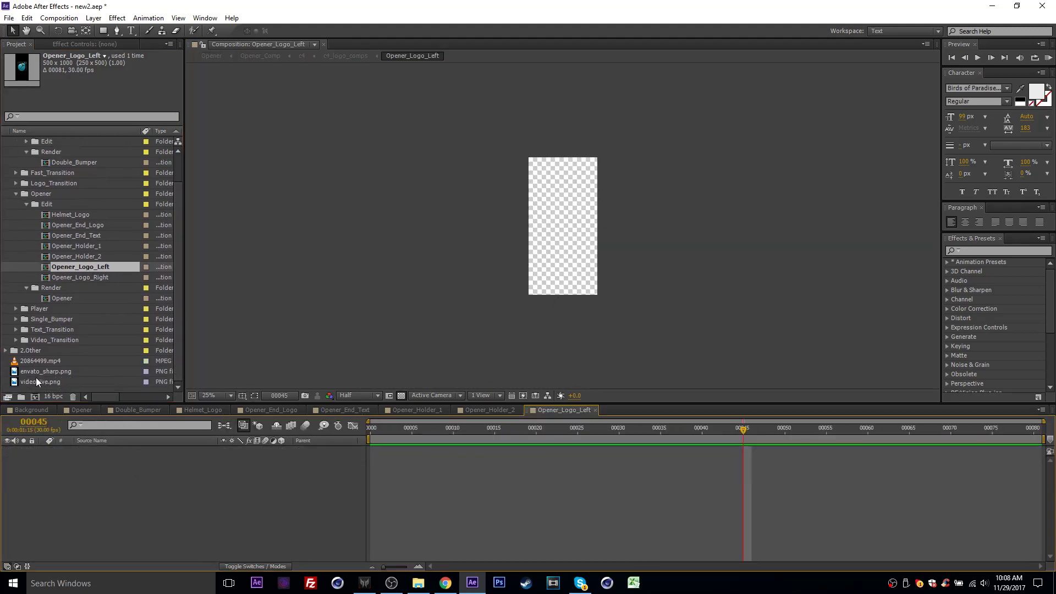
pyautogui.moveTo(36, 372); pyautogui.dragTo(69, 460)
pyautogui.press('s')
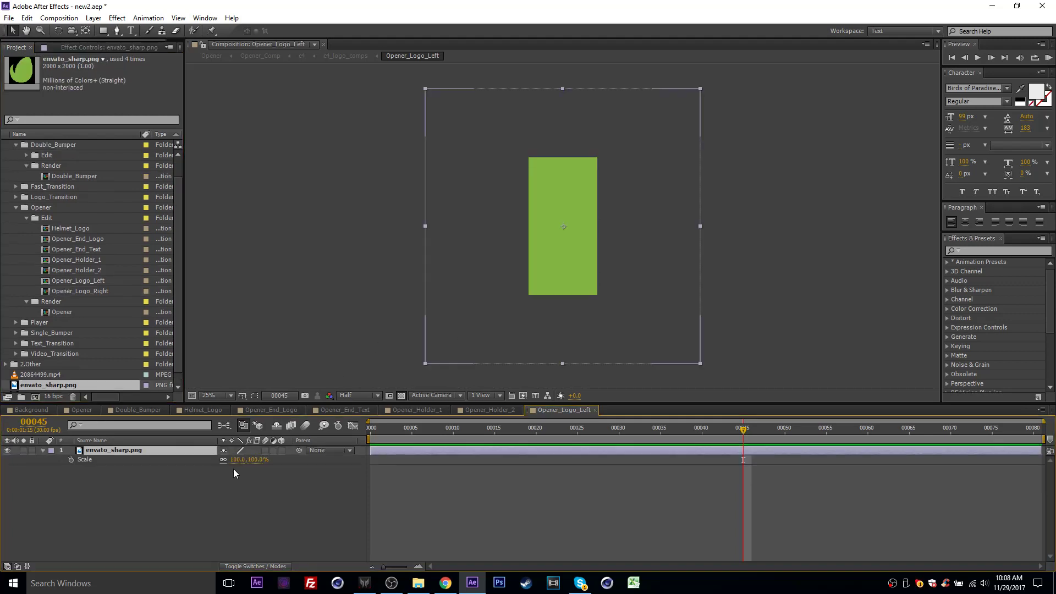
pyautogui.moveTo(239, 460); pyautogui.dragTo(197, 460)
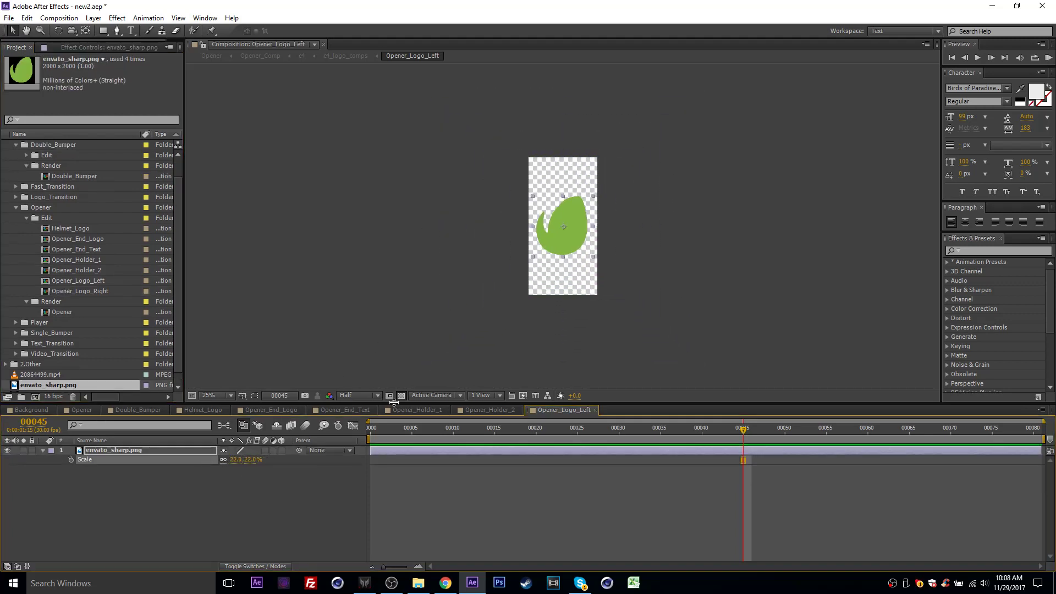
pyautogui.click(91, 409)
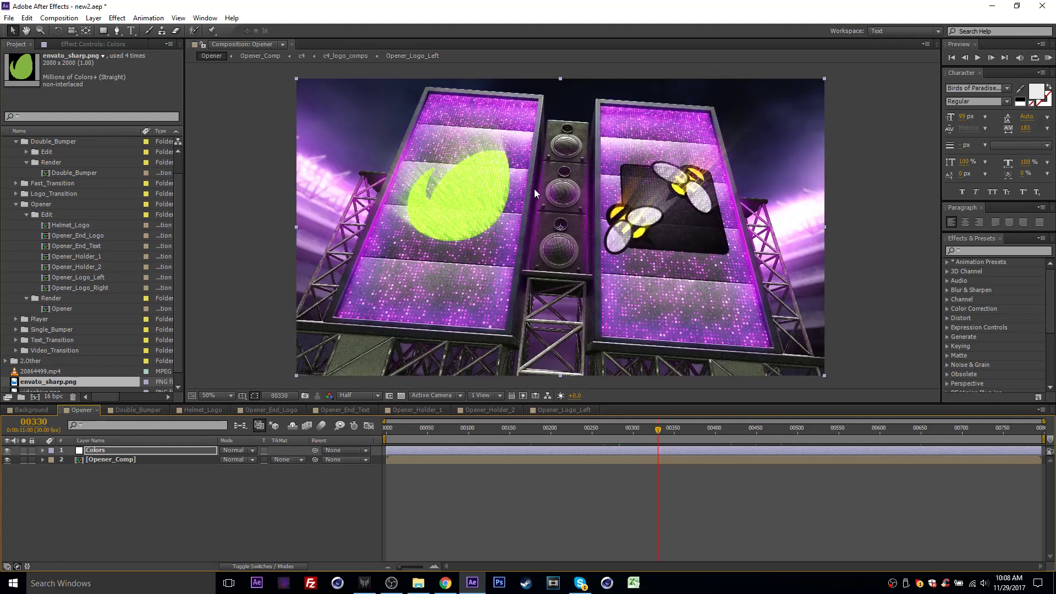
# - Collapse the Opener folder in the project and open the Double_Bumper composition
pyautogui.click(109, 287)
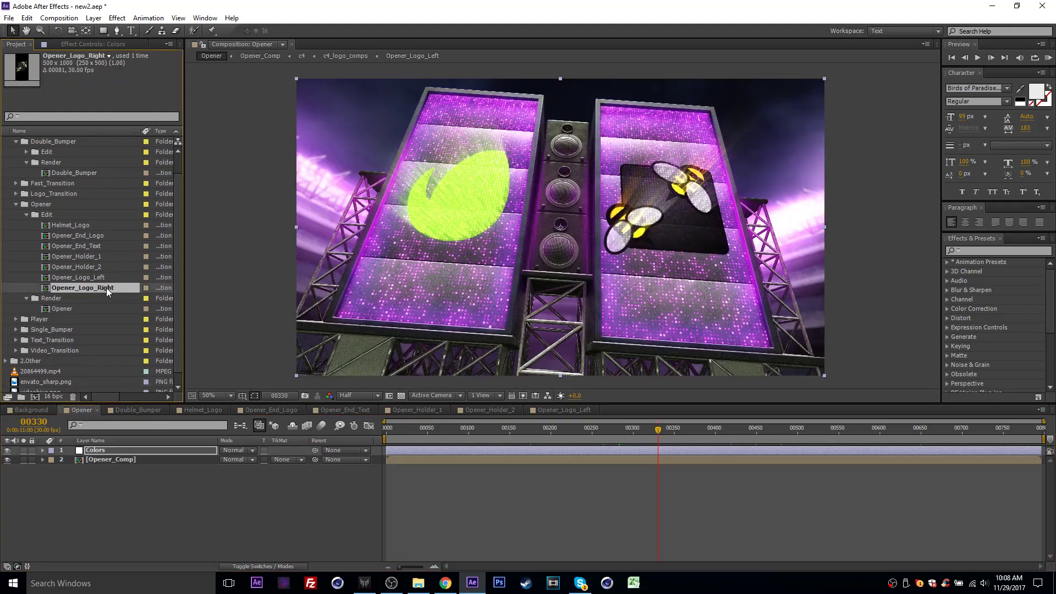
pyautogui.click(26, 214)
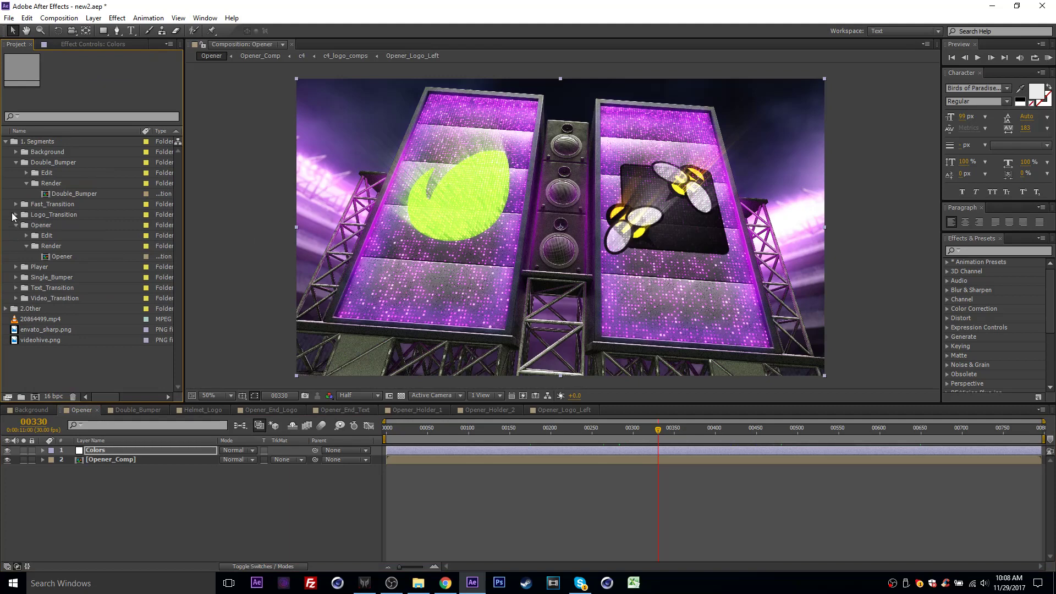
pyautogui.click(16, 225)
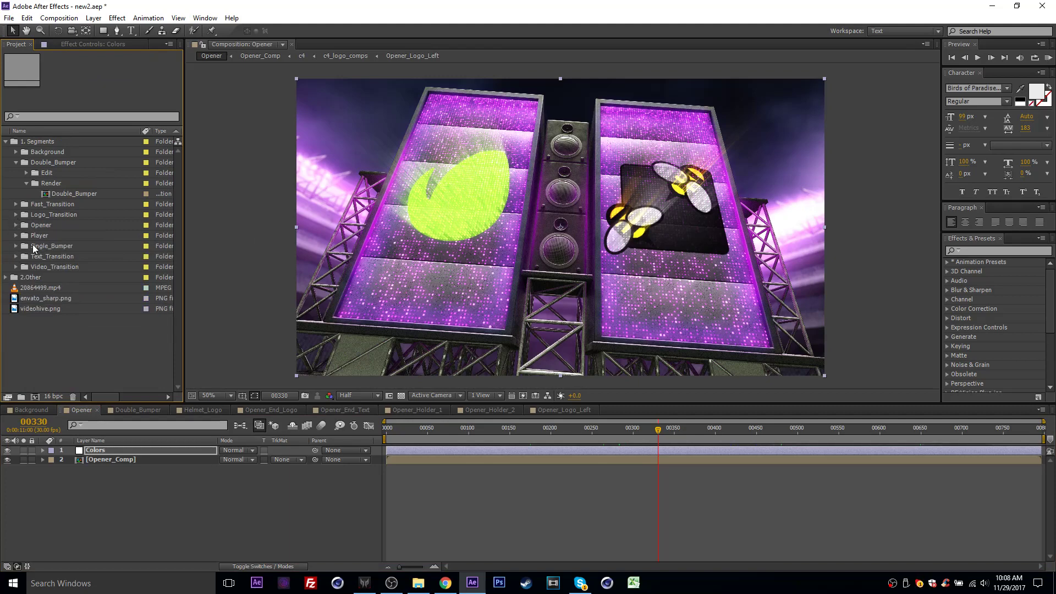
pyautogui.click(41, 164)
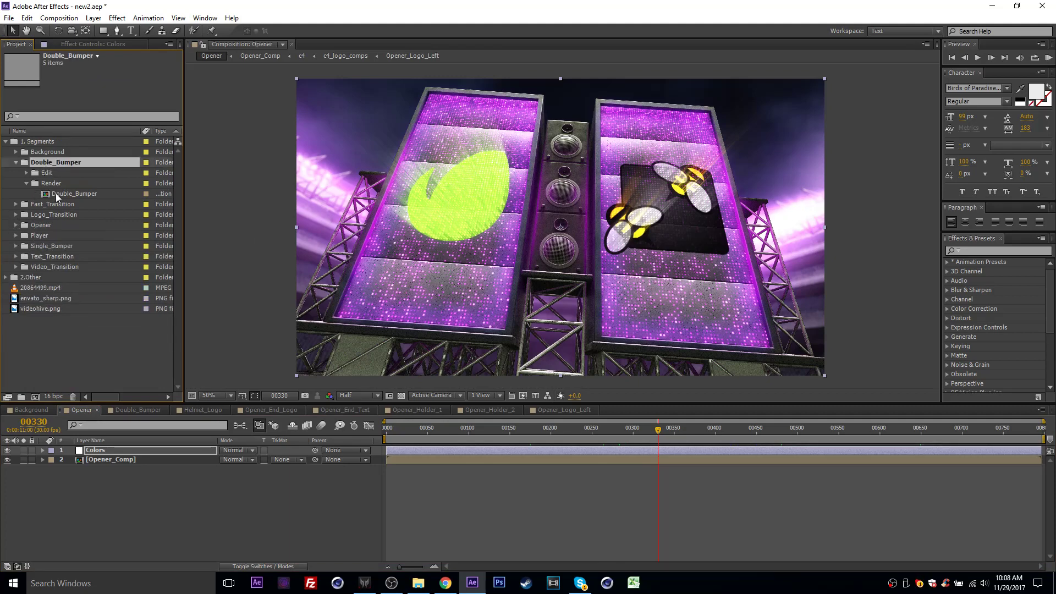
pyautogui.doubleClick(55, 193)
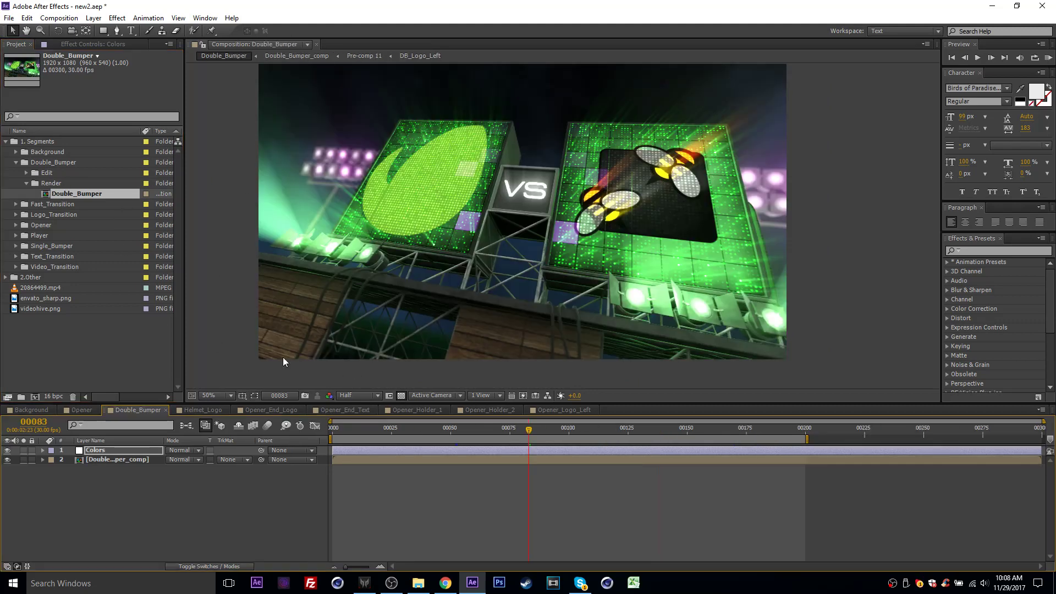
# - Replace the envato_sharp.png layer in DB_Logo_Left with videohive.png, scale it down, and check the Double_Bumper
pyautogui.click(26, 172)
pyautogui.click(88, 184)
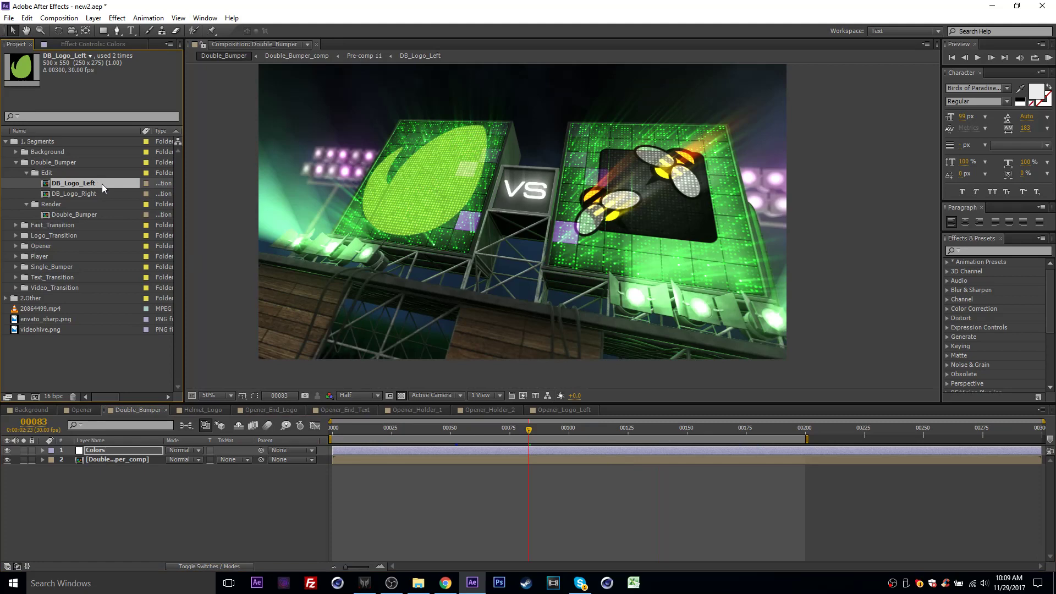
pyautogui.click(94, 193)
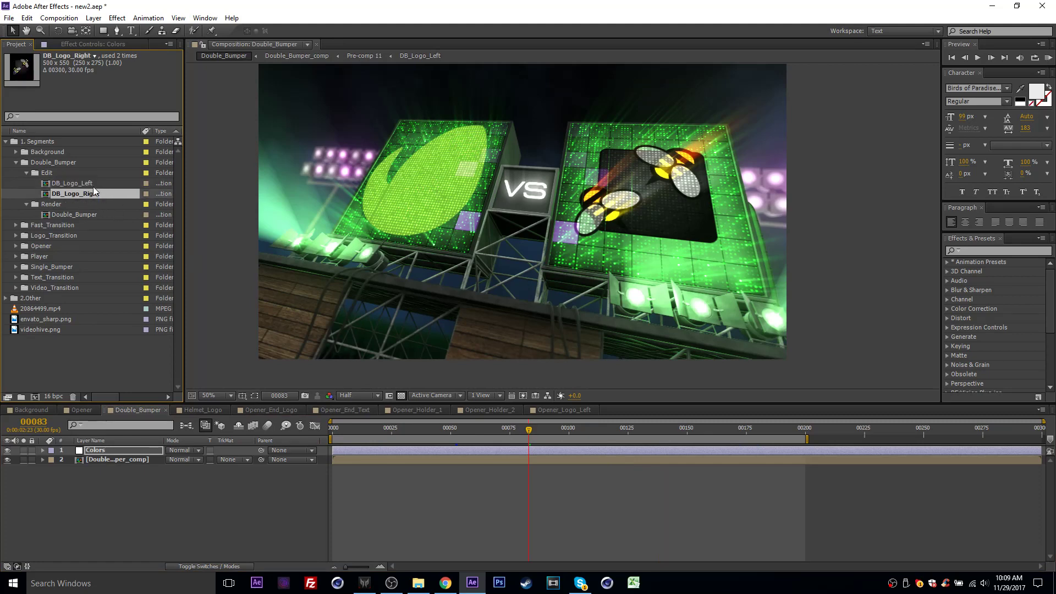
pyautogui.doubleClick(94, 185)
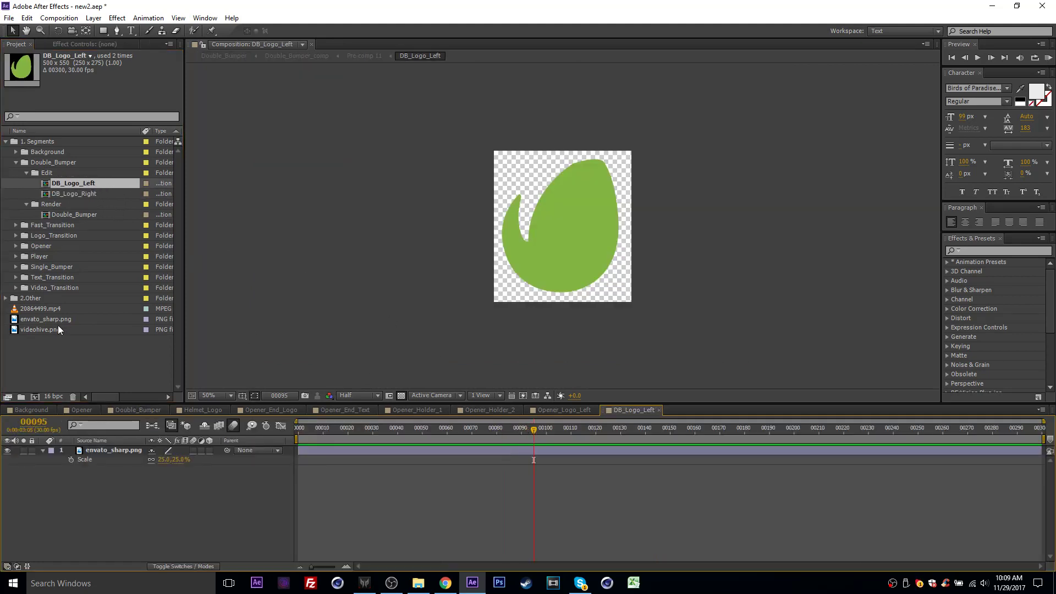
pyautogui.moveTo(58, 329); pyautogui.dragTo(151, 461)
pyautogui.click(108, 450)
pyautogui.press('s')
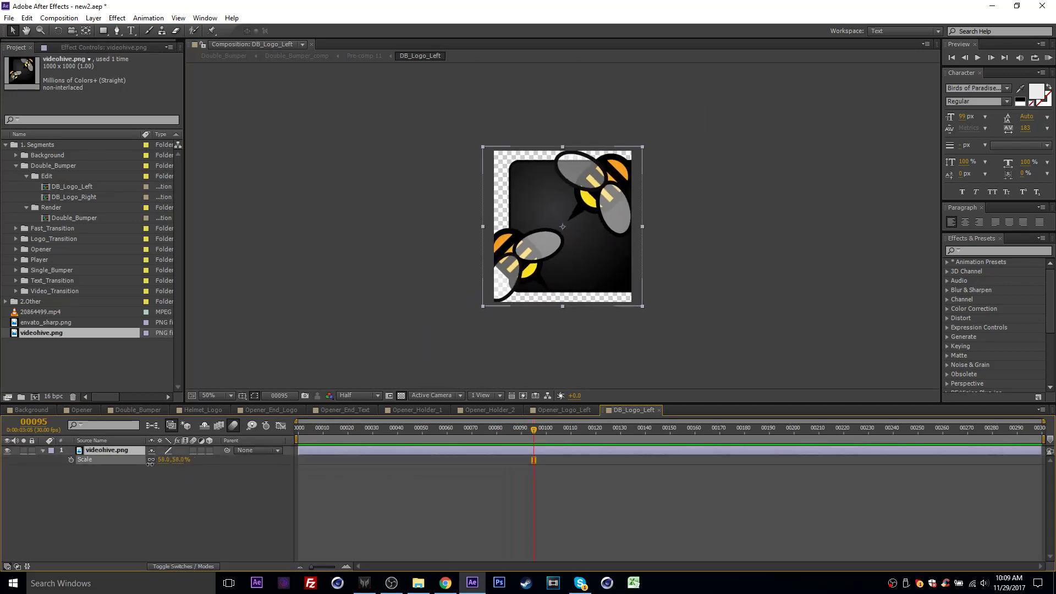
pyautogui.click(134, 409)
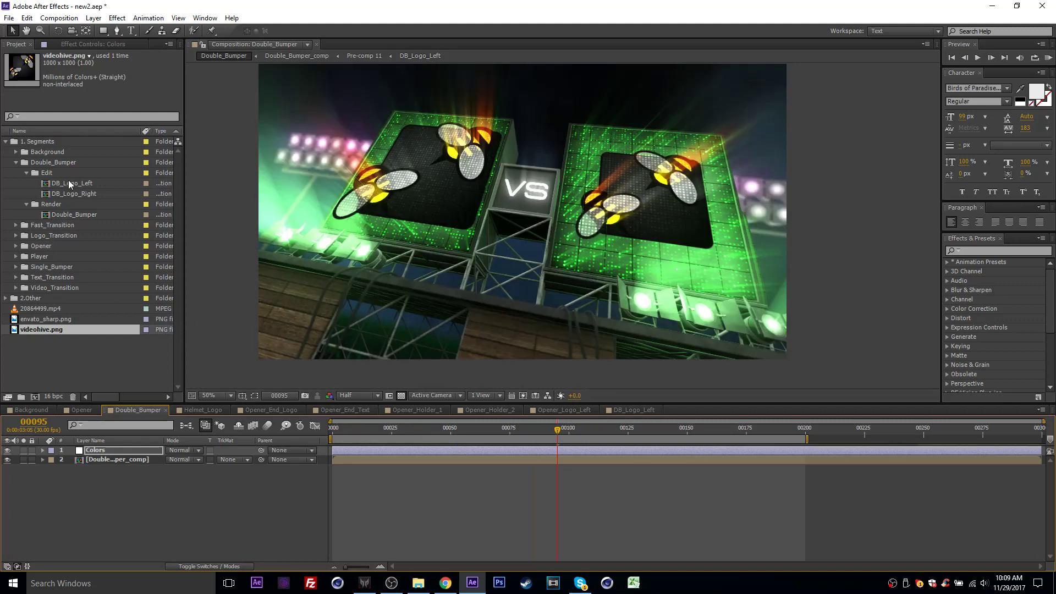
# - Replace the videohive.png layer in DB_Logo_Right with envato_sharp.png scaled to 27% and check the Double_Bumper
pyautogui.doubleClick(84, 194)
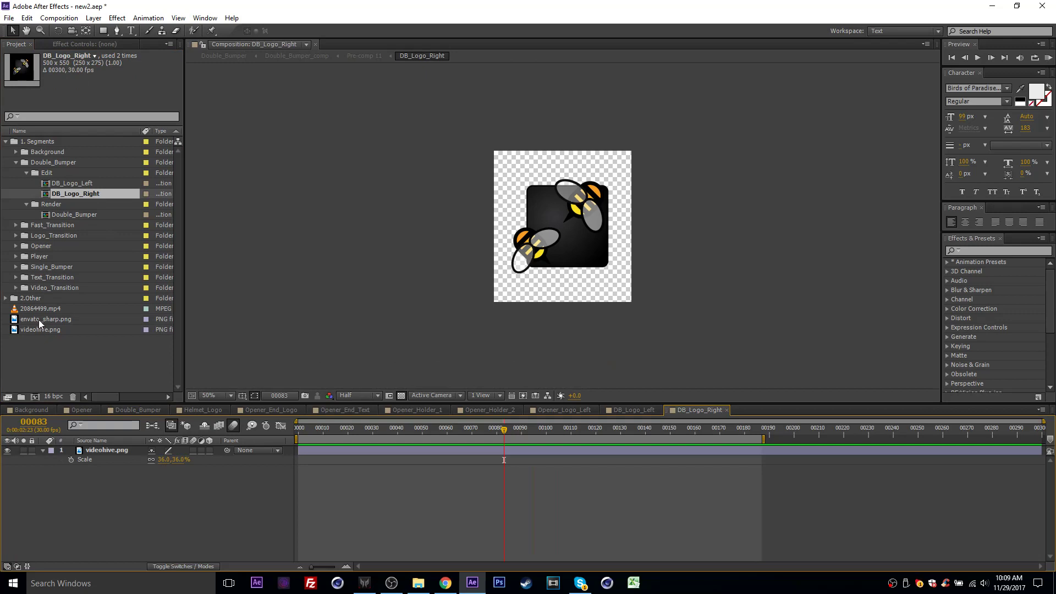
pyautogui.moveTo(39, 319); pyautogui.dragTo(89, 495)
pyautogui.click(105, 451)
pyautogui.press('Delete')
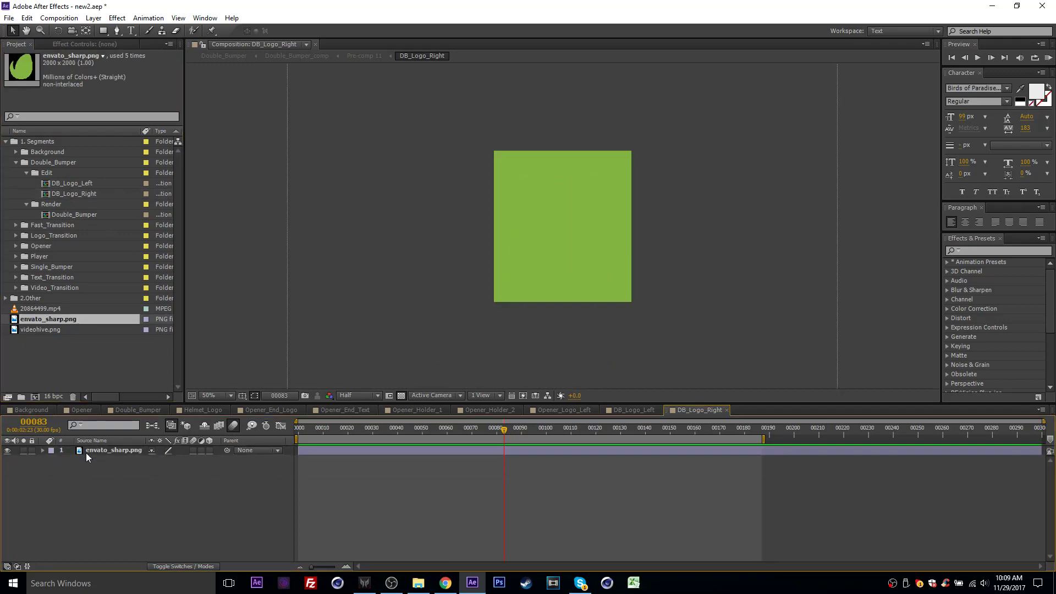
pyautogui.click(88, 452)
pyautogui.press('s')
pyautogui.moveTo(169, 464); pyautogui.dragTo(128, 465)
pyautogui.click(120, 410)
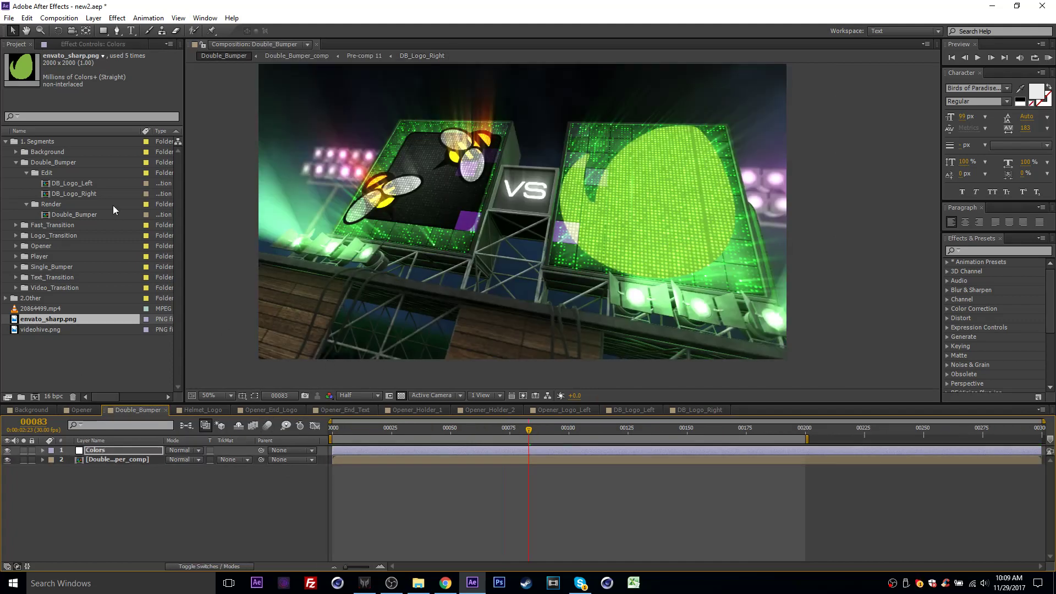
# - Shrink envato_sharp.png in DB_Logo_Right, scale videohive.png in DB_Logo_Left to 37%, and check both in the Double_Bumper
pyautogui.click(685, 411)
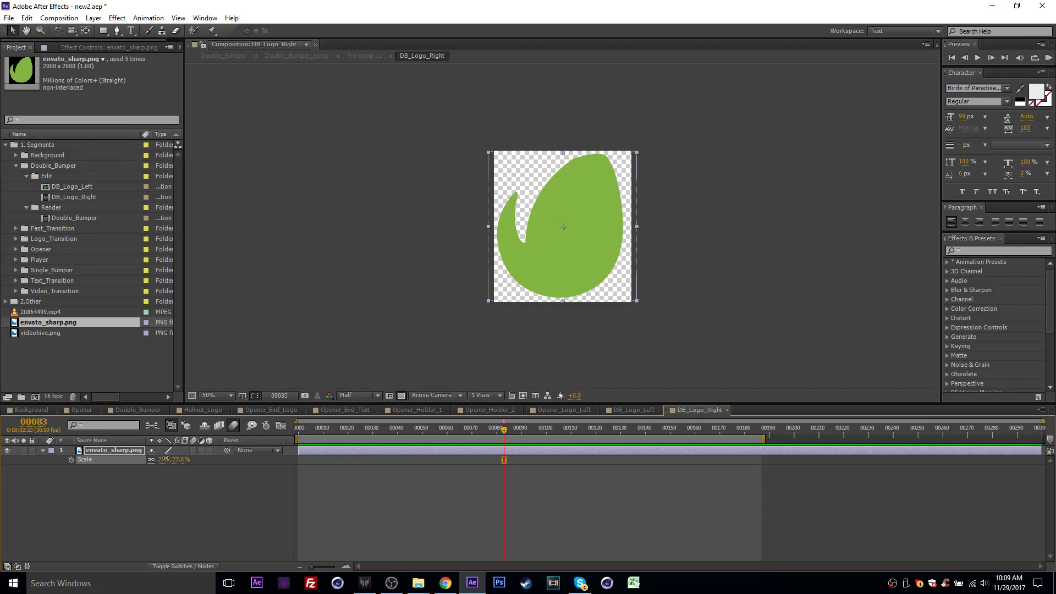
pyautogui.moveTo(164, 459); pyautogui.dragTo(162, 459)
pyautogui.click(632, 411)
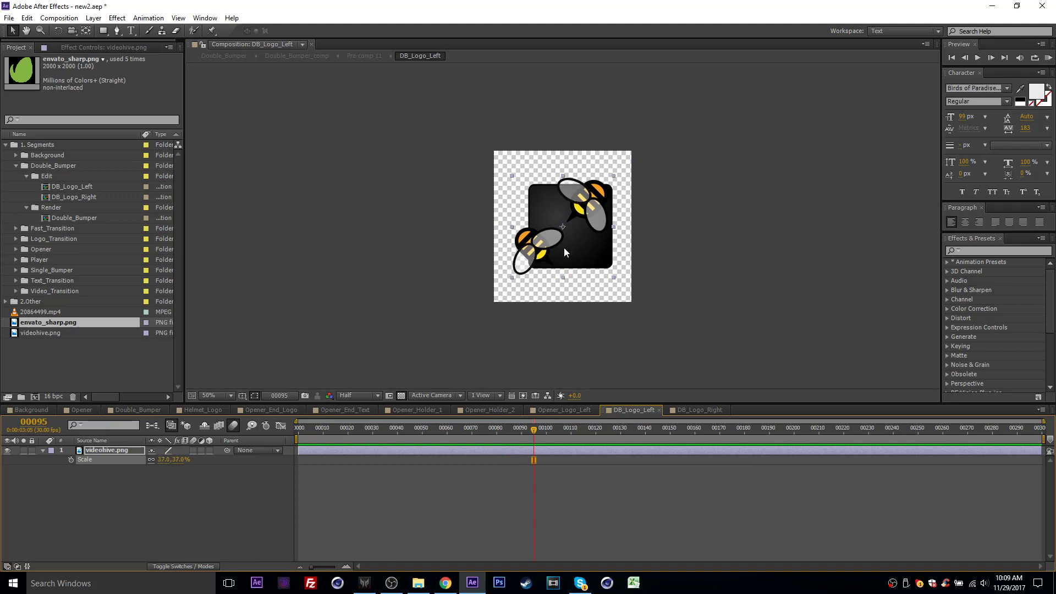
pyautogui.click(129, 409)
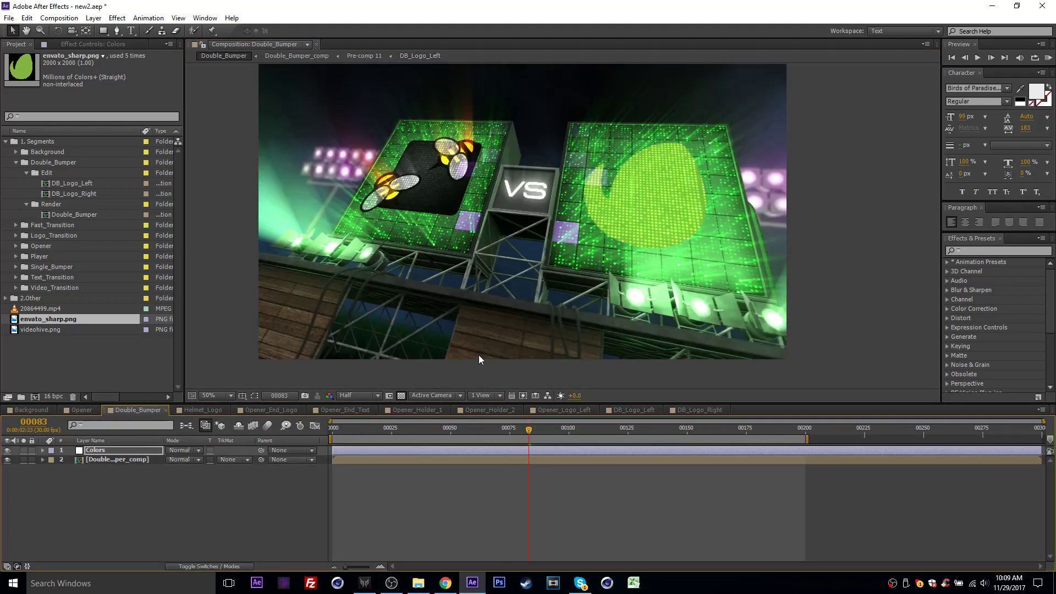
# - Preview the Double_Bumper around frame 75 to examine both logos on the scoreboards
pyautogui.click(78, 351)
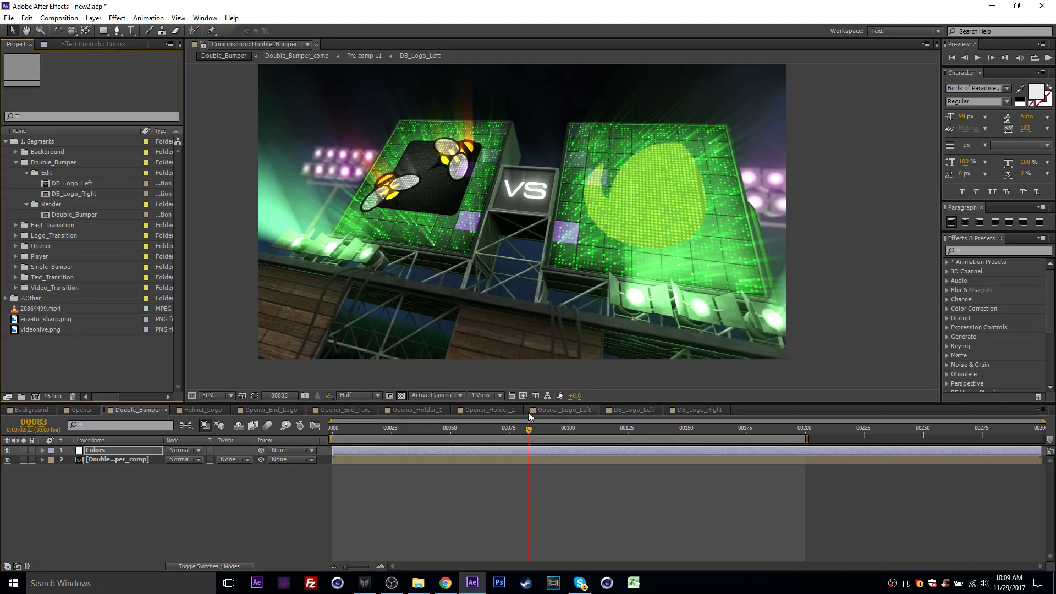
pyautogui.moveTo(528, 429); pyautogui.dragTo(495, 432)
pyautogui.moveTo(406, 436); pyautogui.dragTo(510, 435)
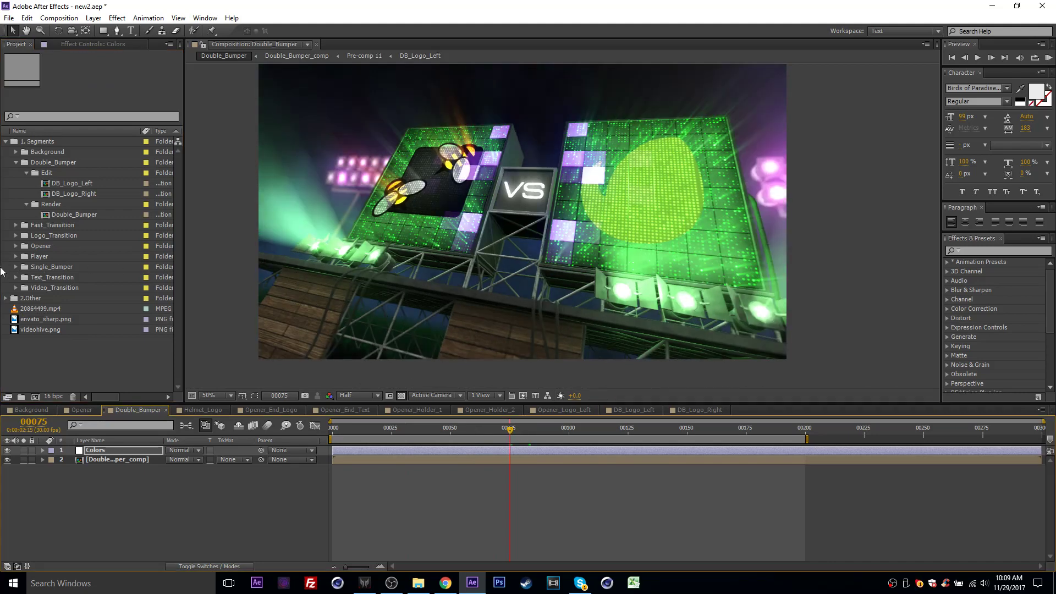
# - Expand the Player folder with its Edit and Render subfolders, open the Player composition, and preview it at frame 229
pyautogui.click(16, 257)
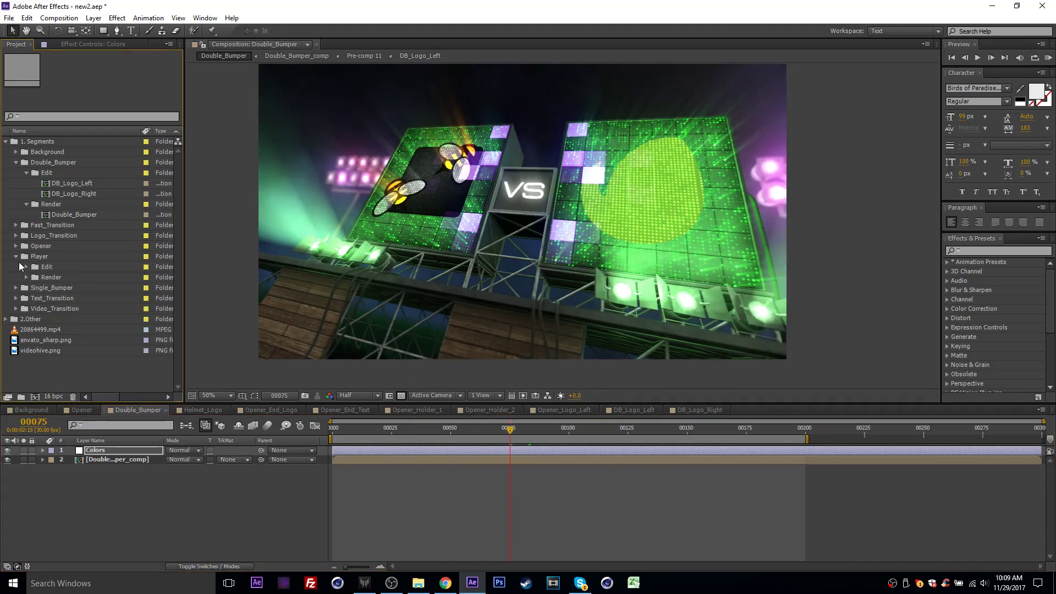
pyautogui.click(27, 267)
pyautogui.click(27, 298)
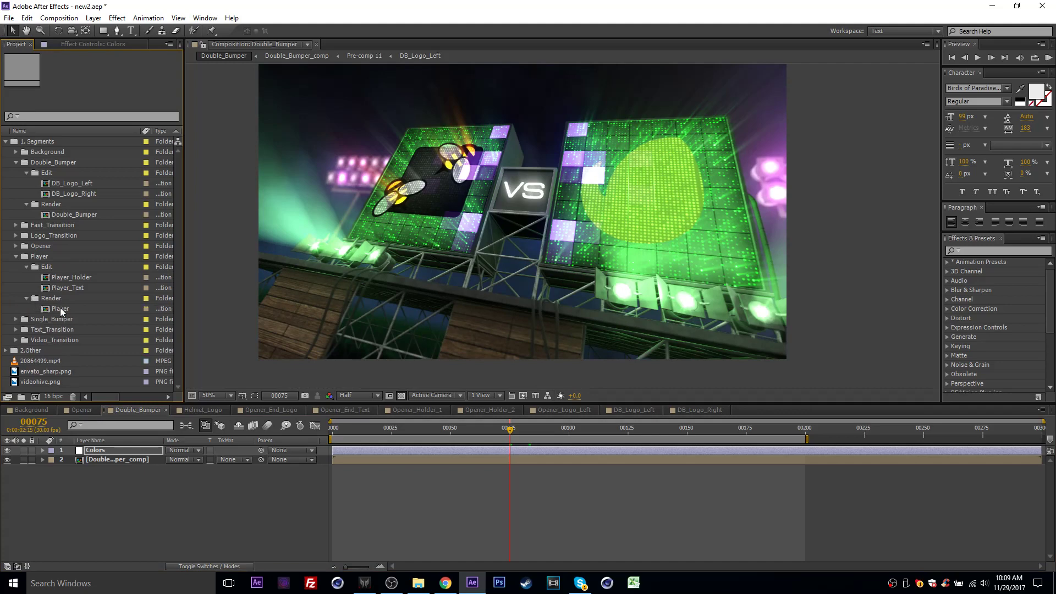
pyautogui.doubleClick(57, 308)
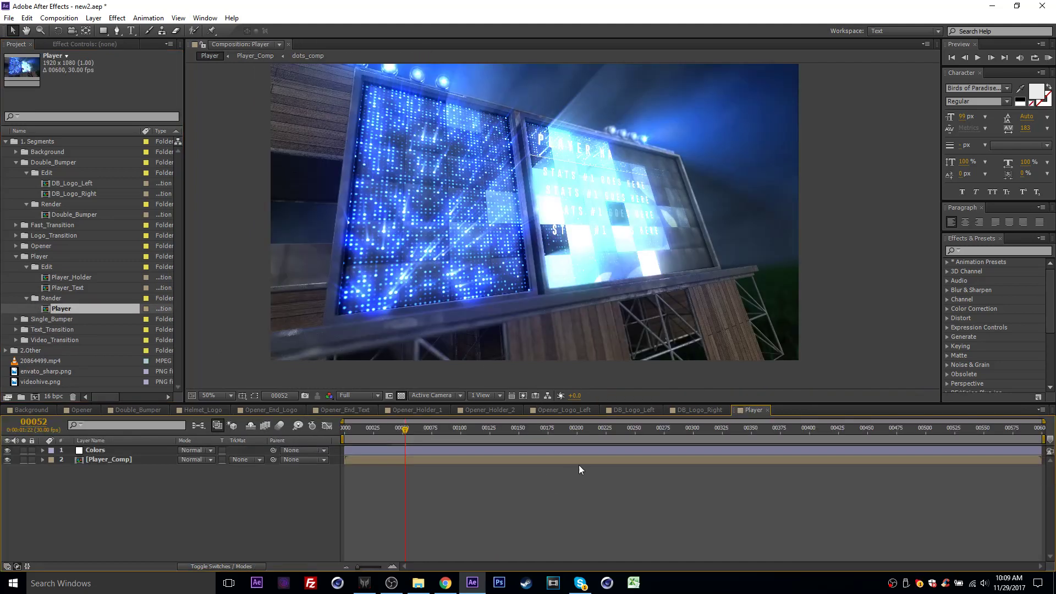
pyautogui.moveTo(579, 429); pyautogui.dragTo(611, 429)
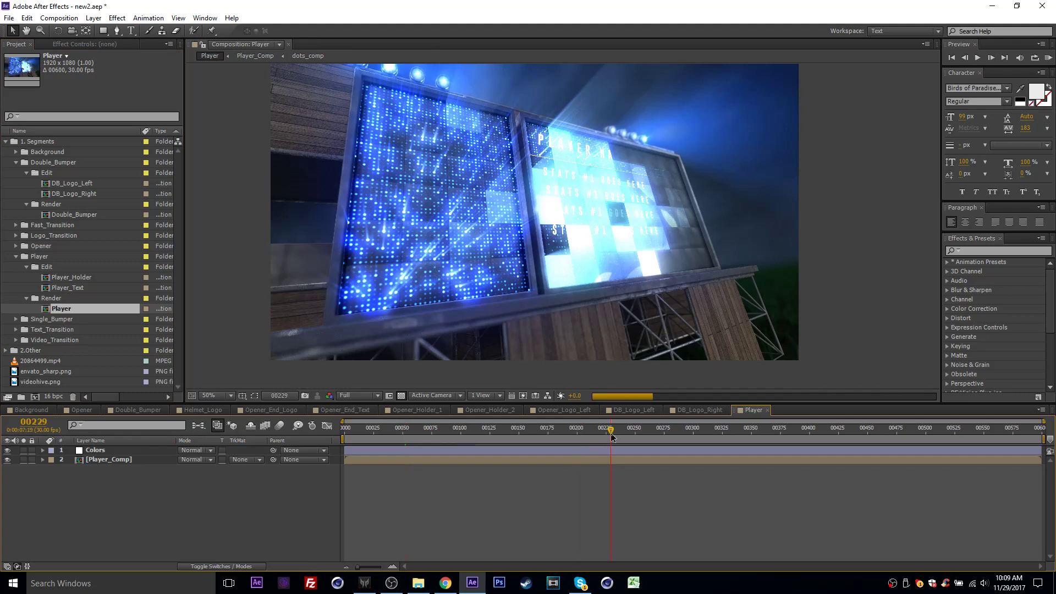
# - Place envato_sharp.png in Player_Holder with the transparency grid shown, scale it to 35%, and check it up close in the Player composition
pyautogui.click(34, 285)
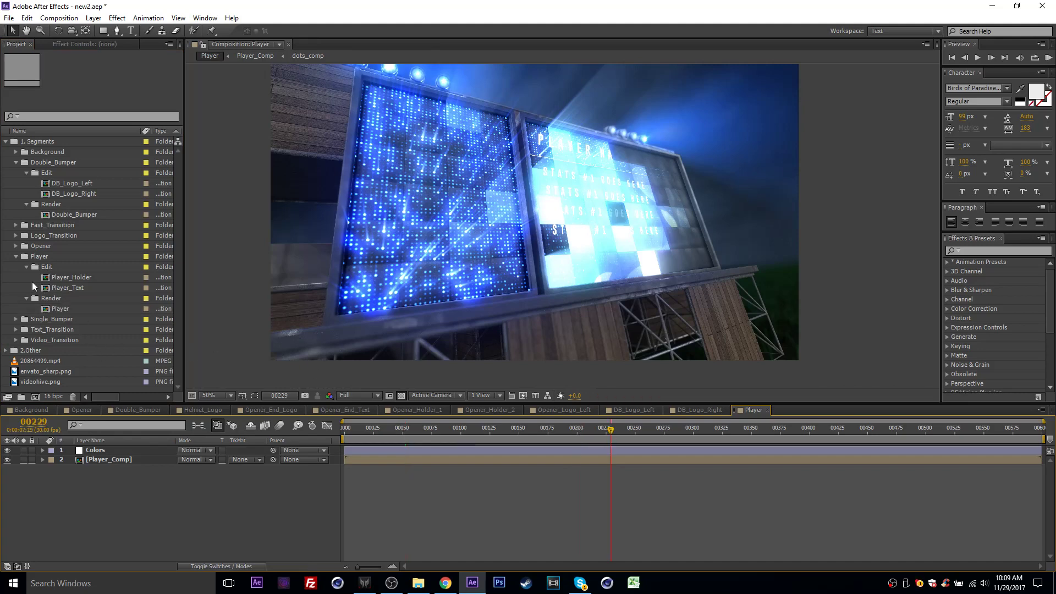
pyautogui.doubleClick(82, 278)
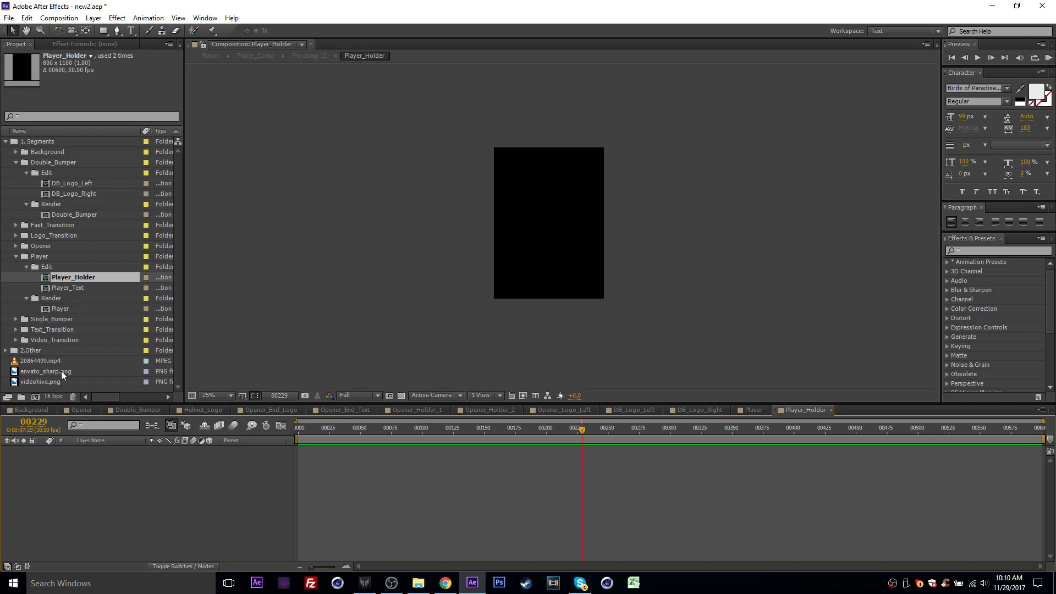
pyautogui.moveTo(61, 371); pyautogui.dragTo(67, 461)
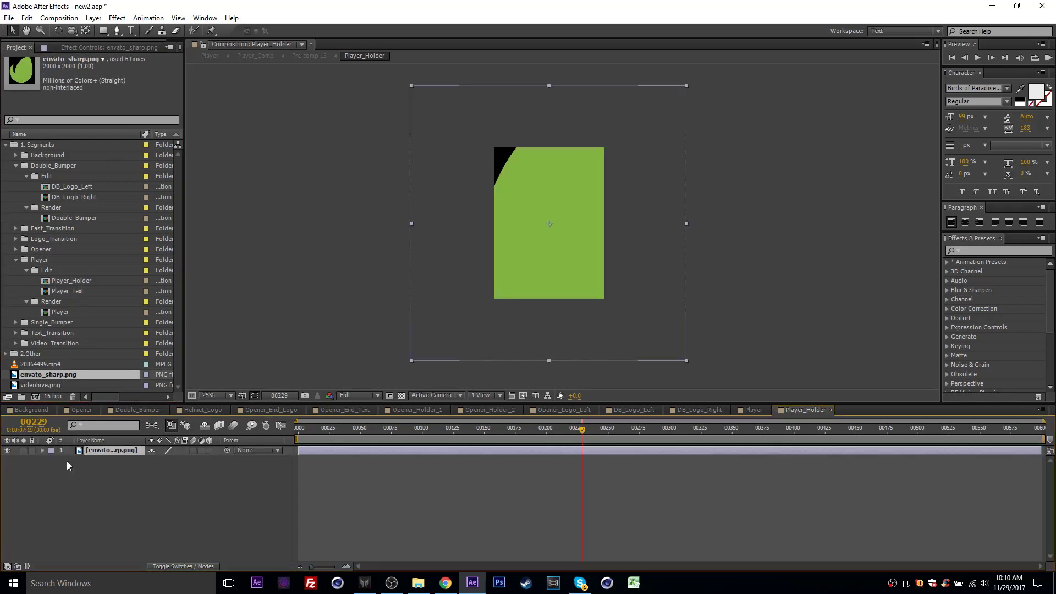
pyautogui.click(400, 395)
pyautogui.press('s')
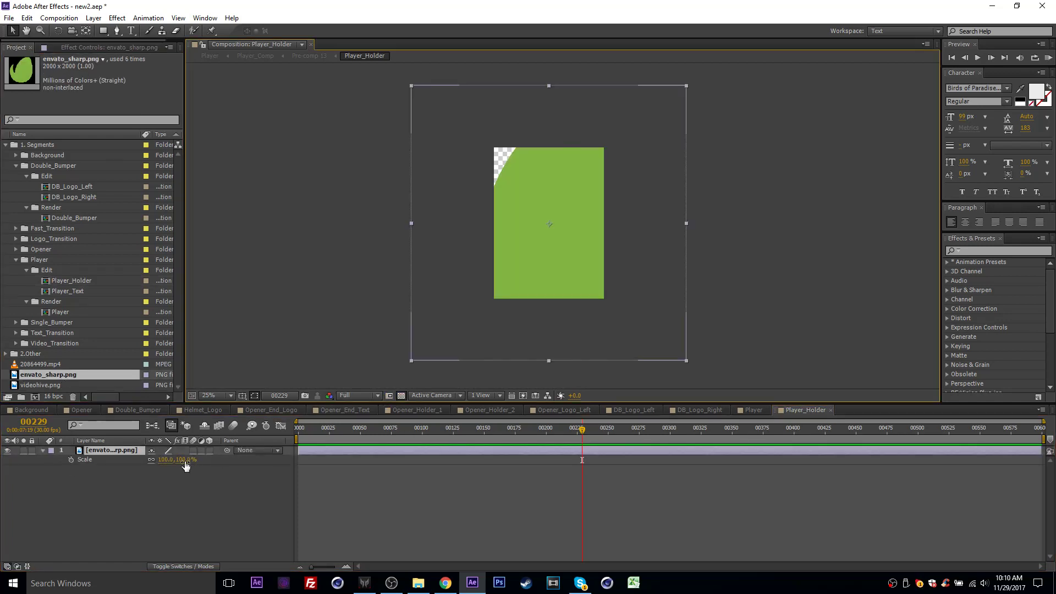
pyautogui.moveTo(164, 459); pyautogui.dragTo(142, 464)
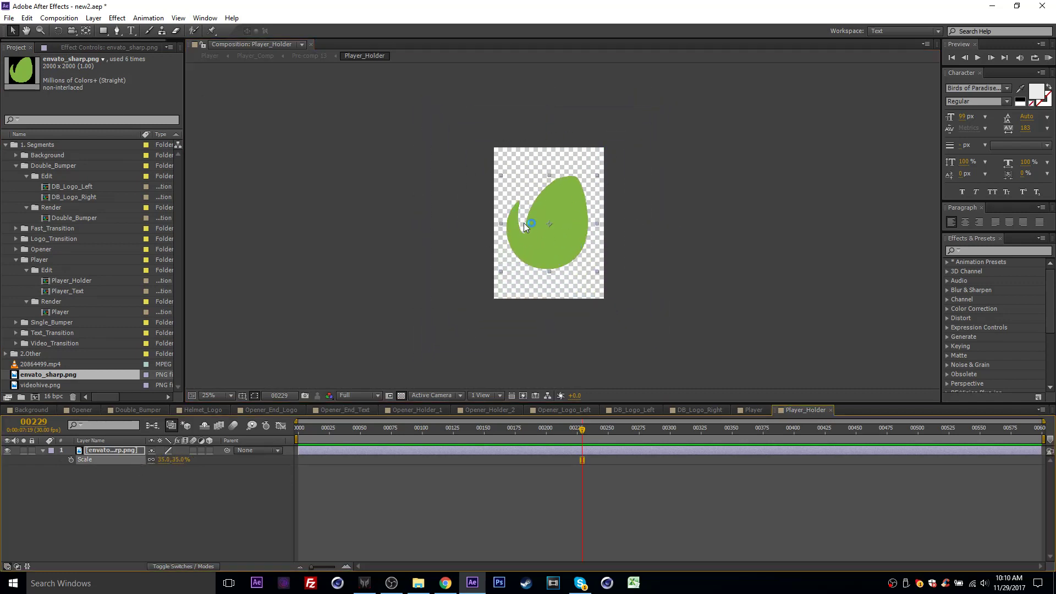
pyautogui.click(743, 412)
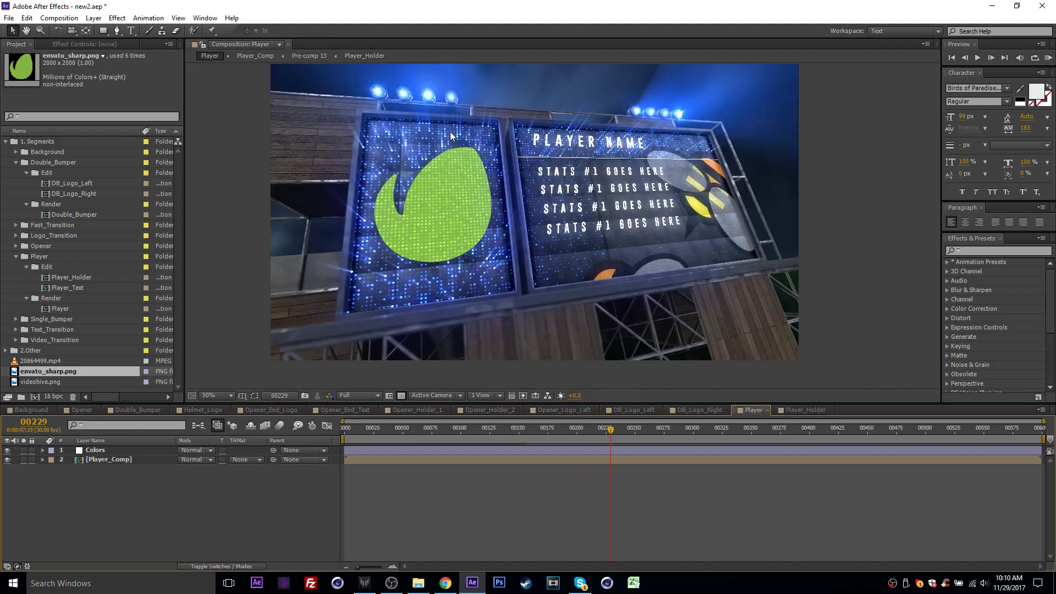
pyautogui.scroll(2, 450, 133)
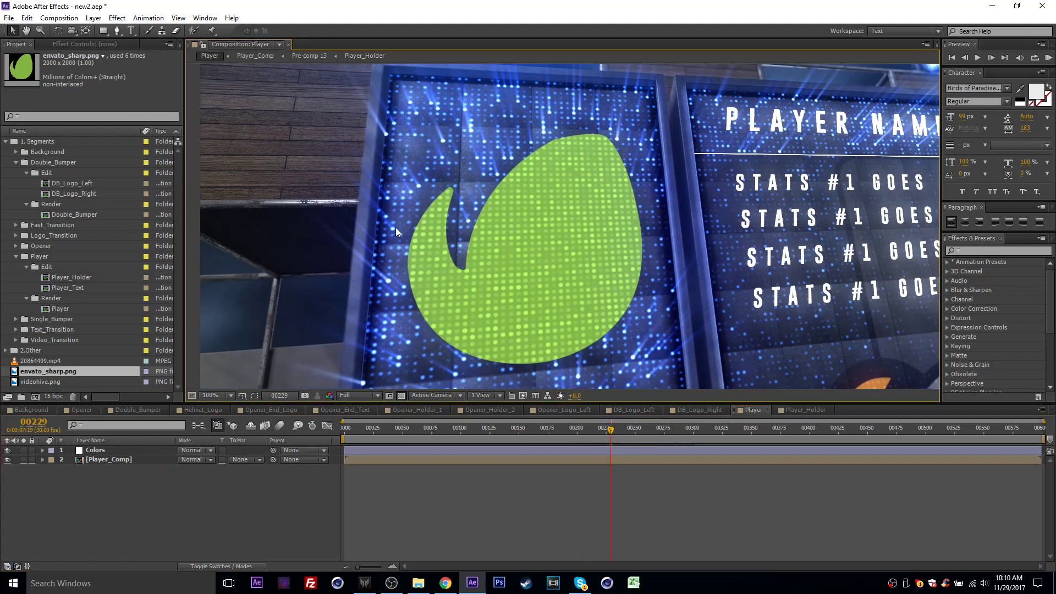
pyautogui.scroll(-2, 536, 220)
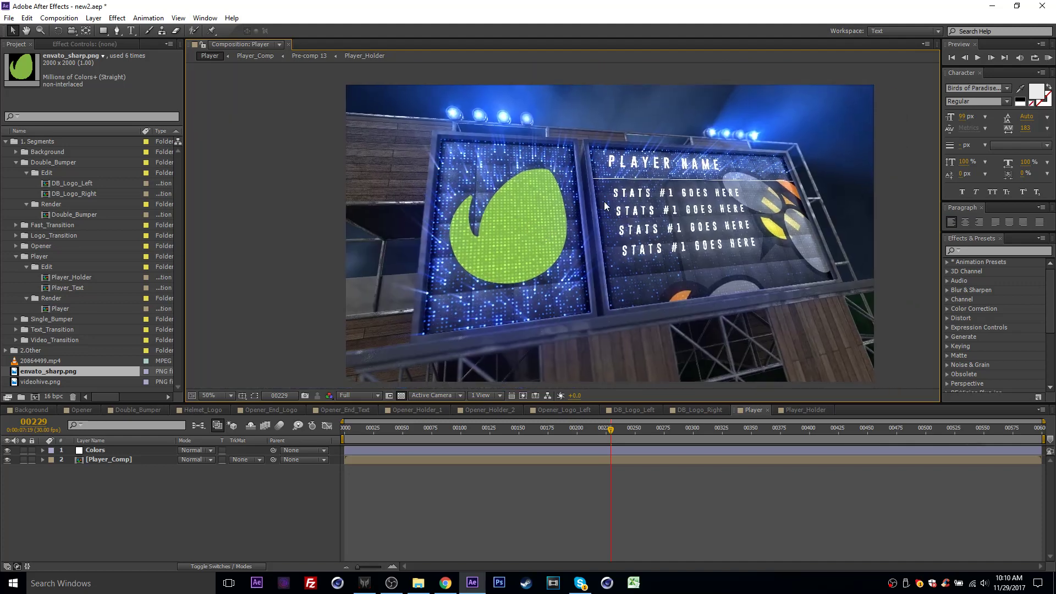
pyautogui.moveTo(577, 211); pyautogui.dragTo(552, 198)
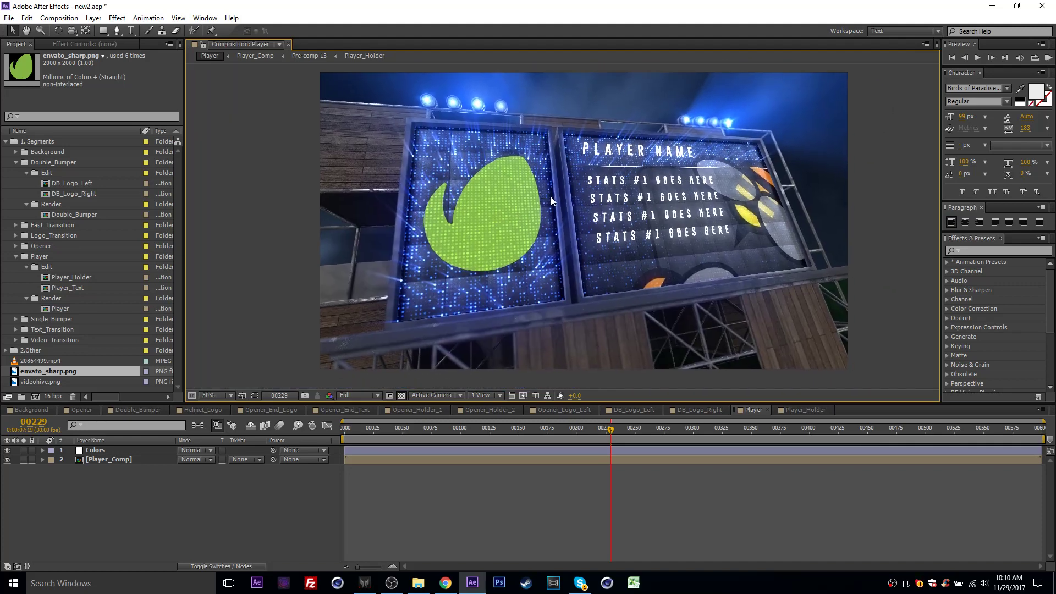
# - Open the Player_Text composition and start editing its stats text
pyautogui.click(800, 410)
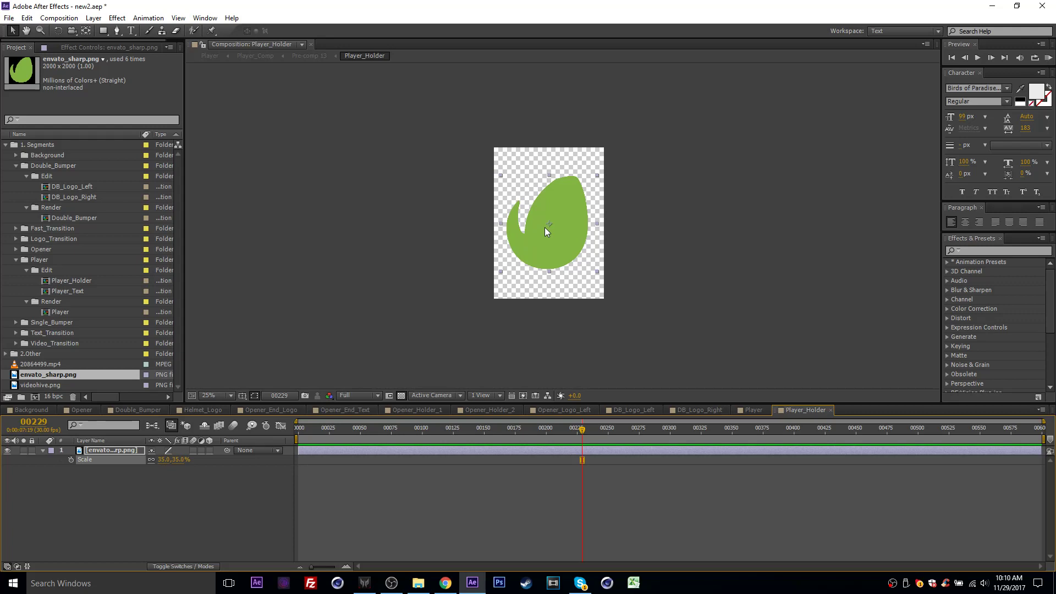
pyautogui.doubleClick(67, 293)
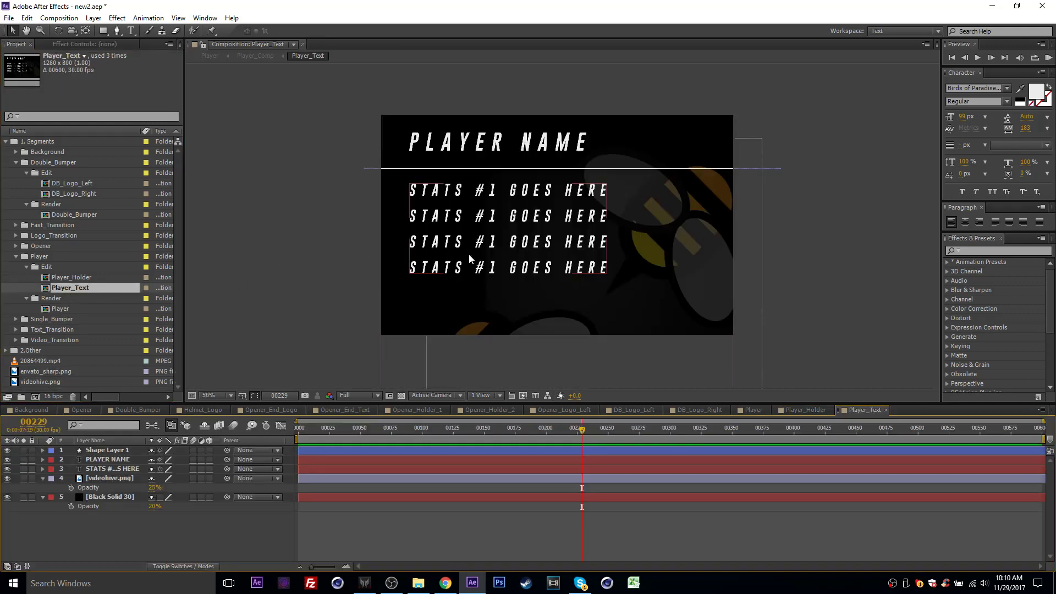
pyautogui.click(542, 347)
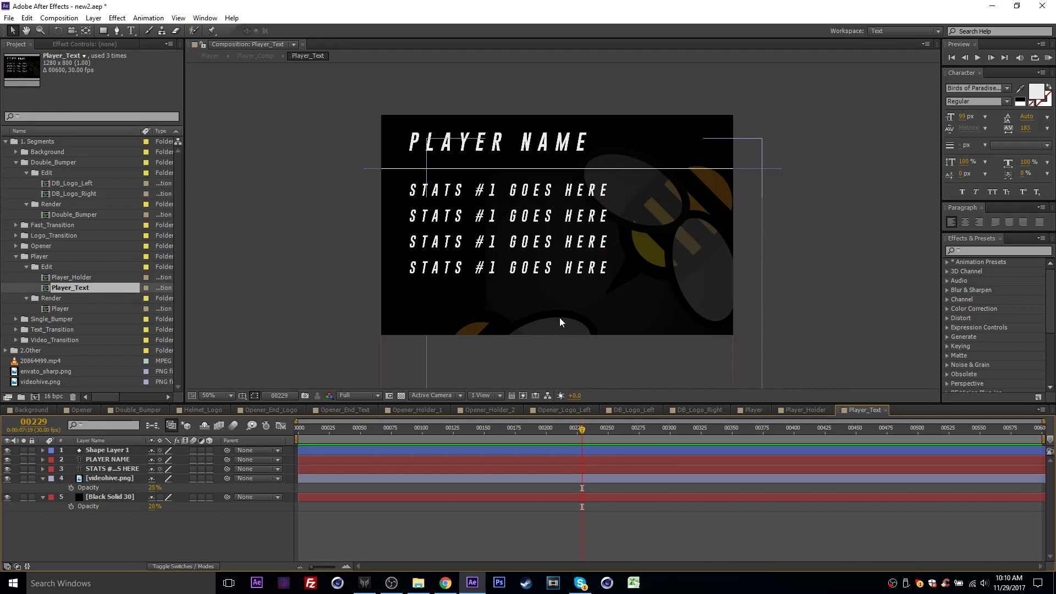
pyautogui.click(426, 233)
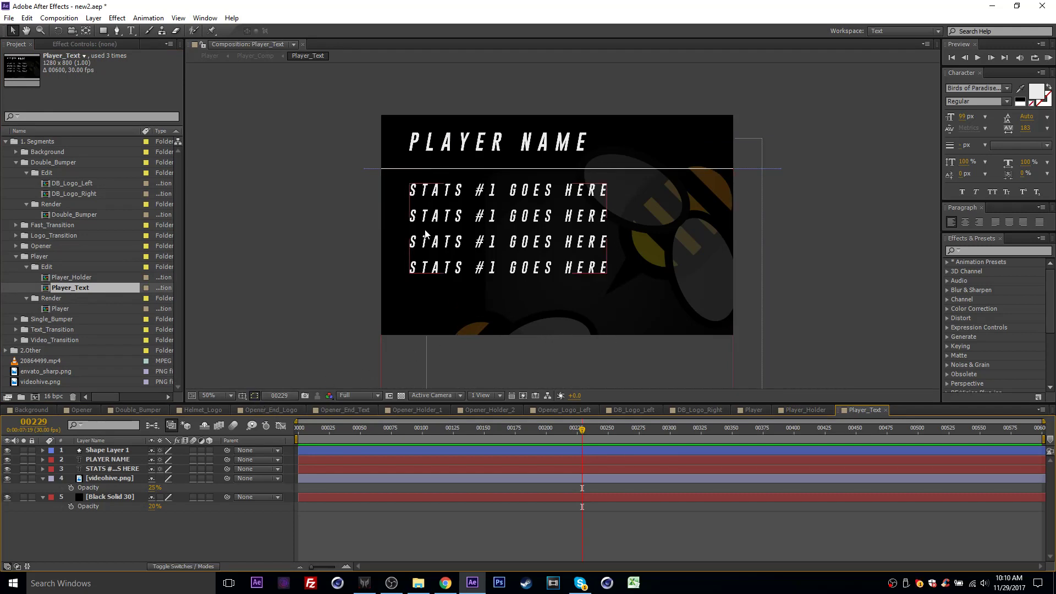
pyautogui.doubleClick(434, 227)
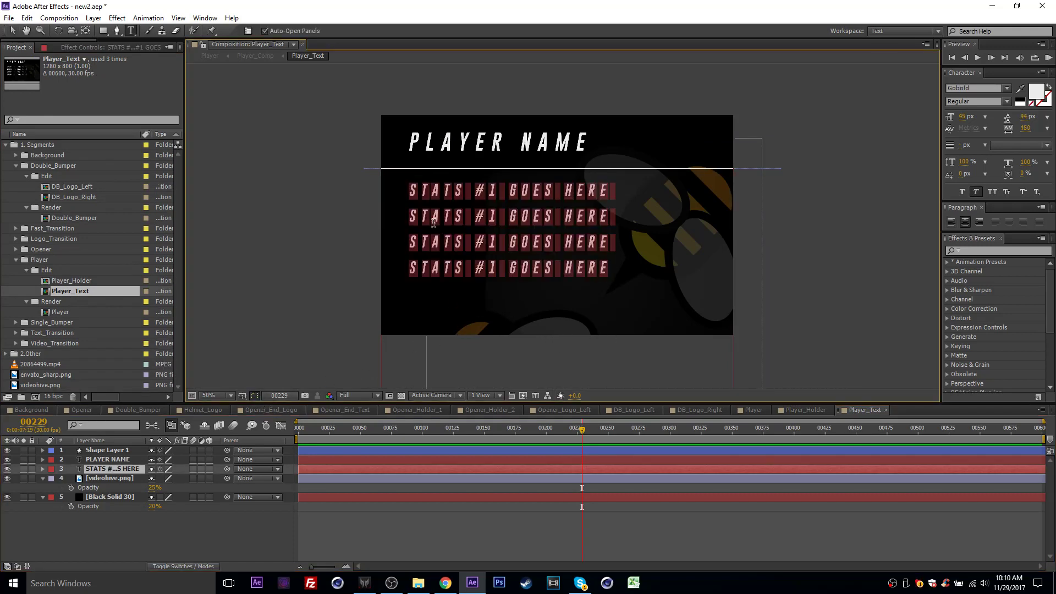
# - Try replacing the first stats line in Player_Text with "NEW STAT" and undo the attempt
pyautogui.doubleClick(431, 197)
pyautogui.moveTo(409, 191); pyautogui.dragTo(653, 198)
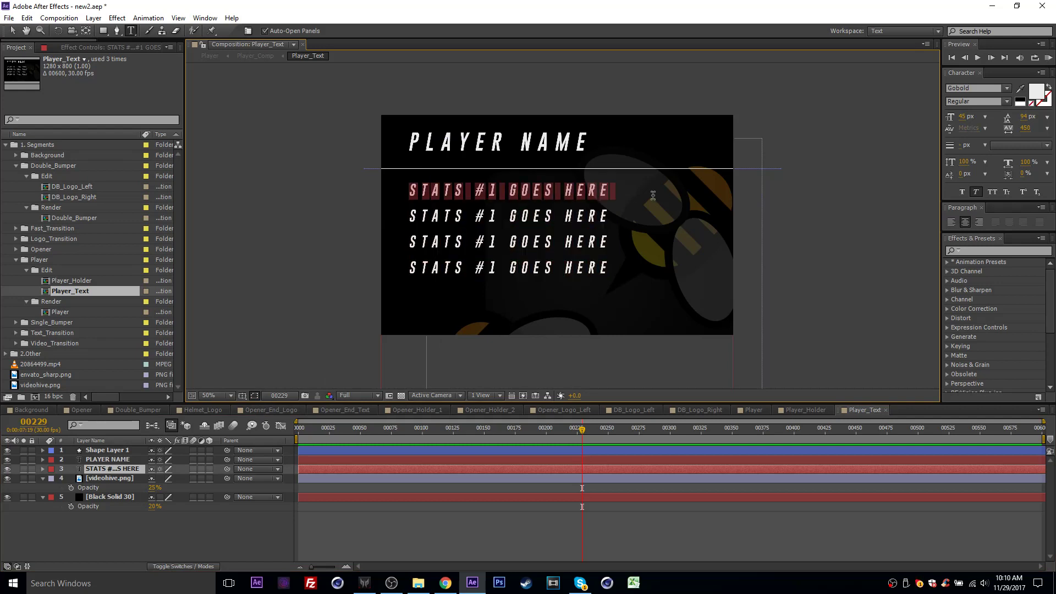
pyautogui.write('NEW STAT')
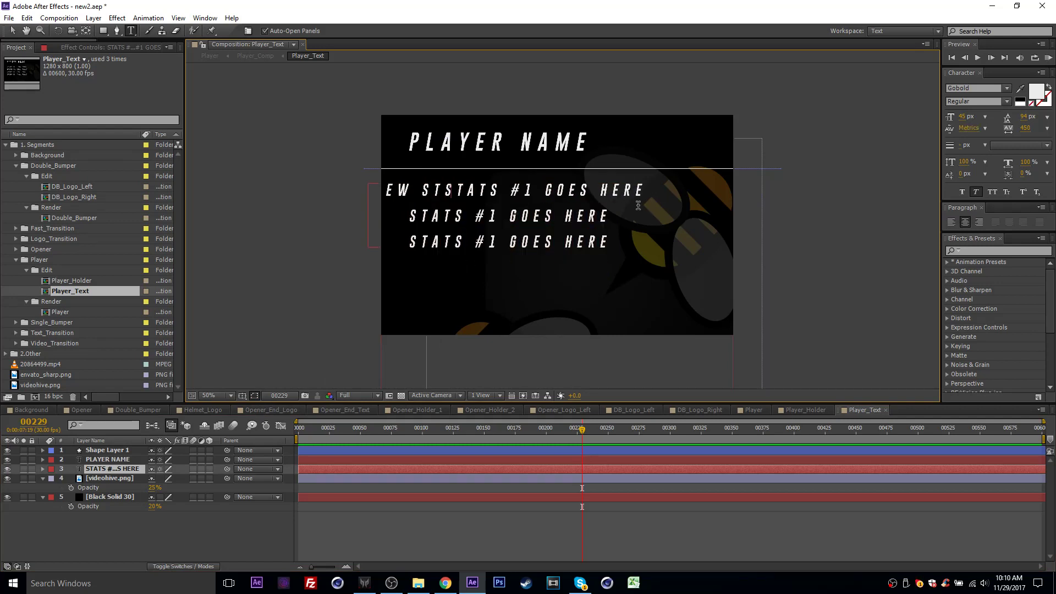
pyautogui.hotkey('ctrl', 'a')
pyautogui.hotkey('ctrl', 'z')
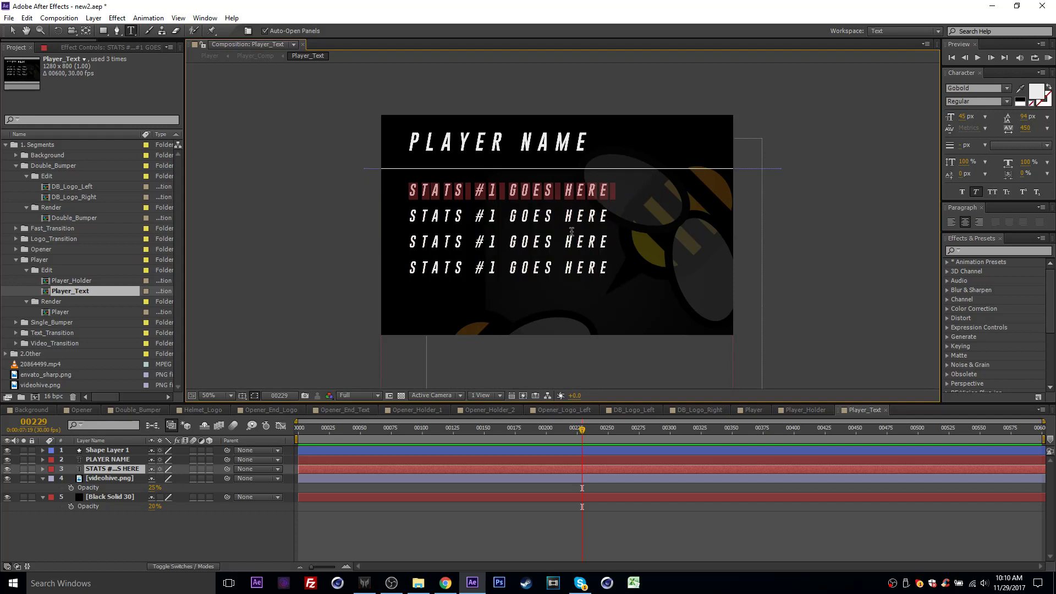
# - Clear the first stats line in Player_Text and replace it with "NEW STATS HERE"
pyautogui.write('HE')
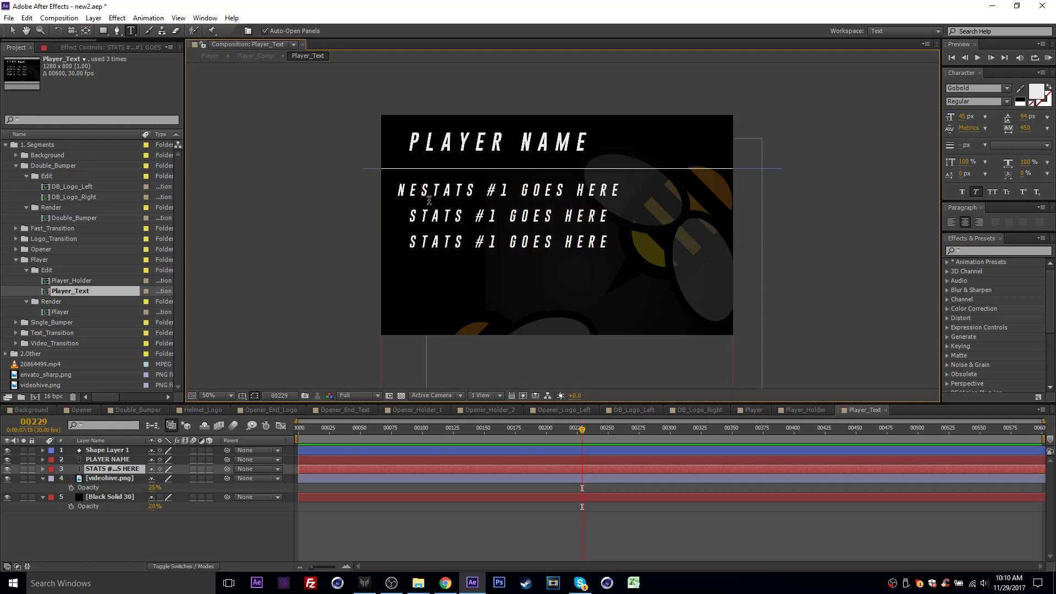
pyautogui.press('BackSpace')
pyautogui.press('BackSpace')
pyautogui.moveTo(409, 189); pyautogui.dragTo(609, 191)
pyautogui.press('BackSpace')
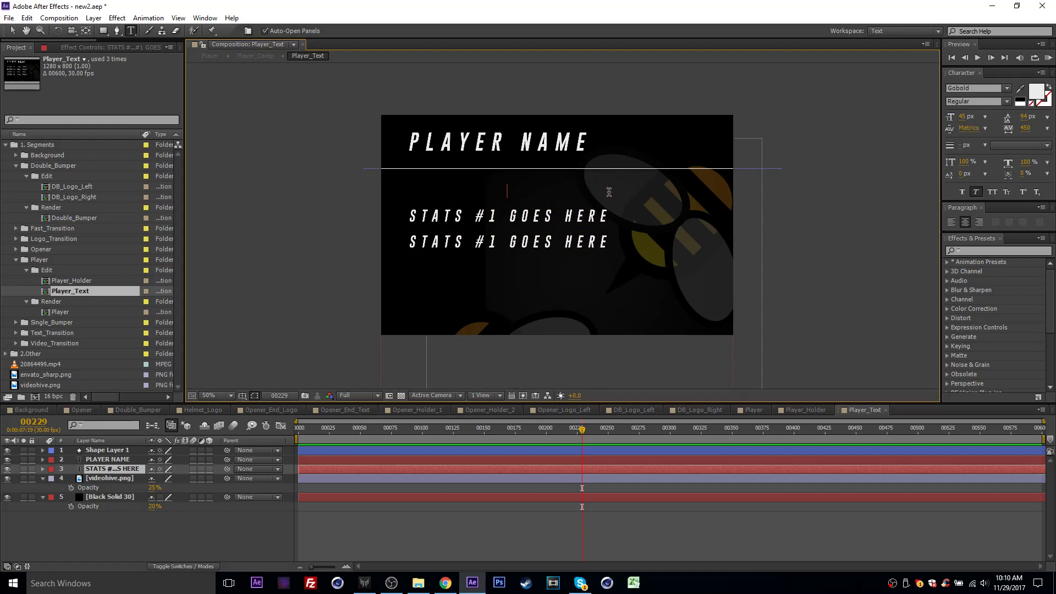
pyautogui.write('NEW STATS HERE')
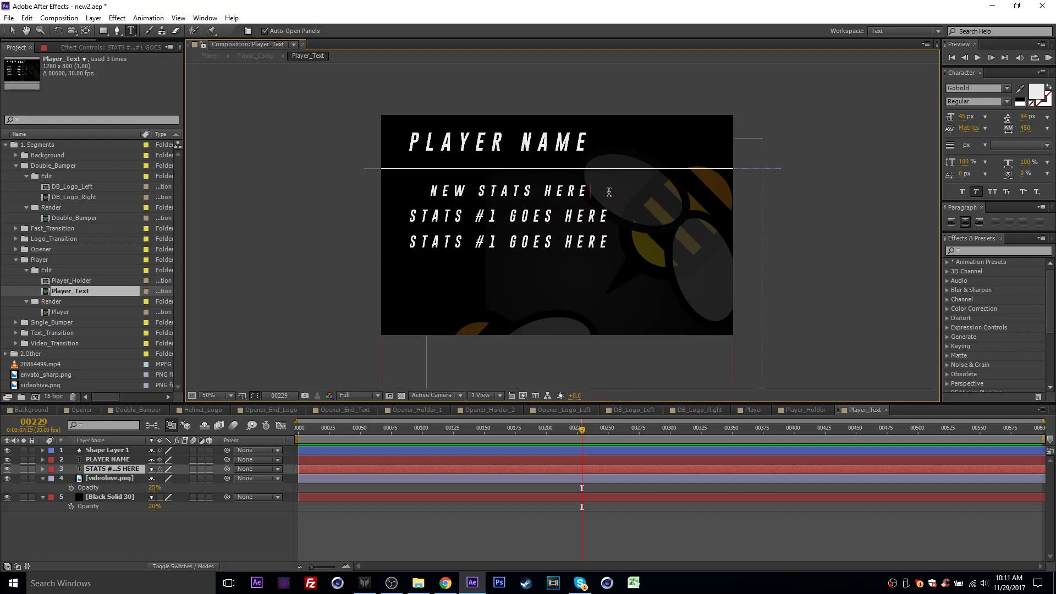
# - Delete the stats text layer from Player_Text and undo the deletion
pyautogui.click(97, 471)
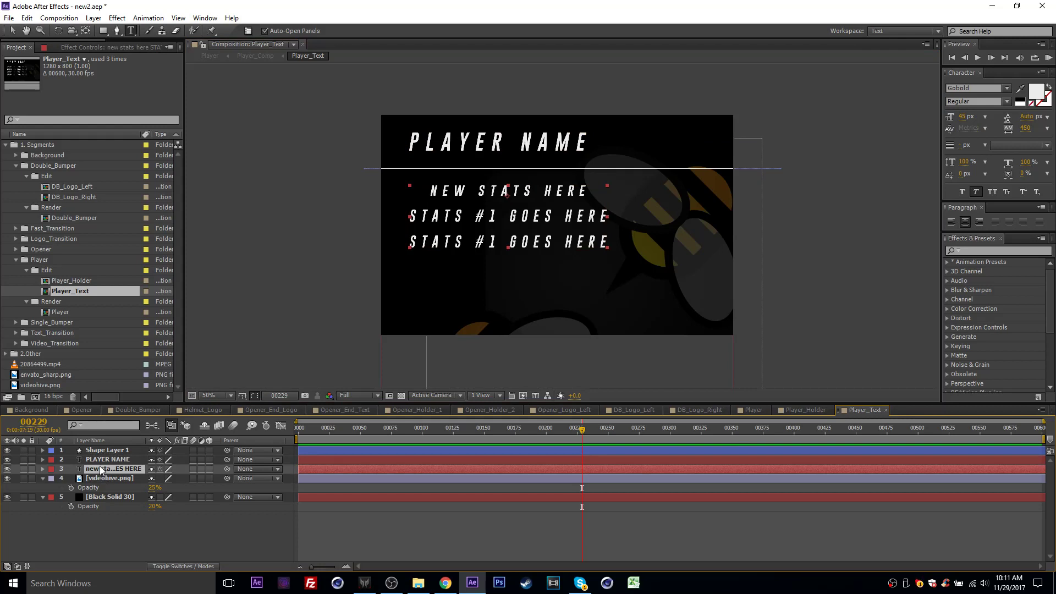
pyautogui.press('Delete')
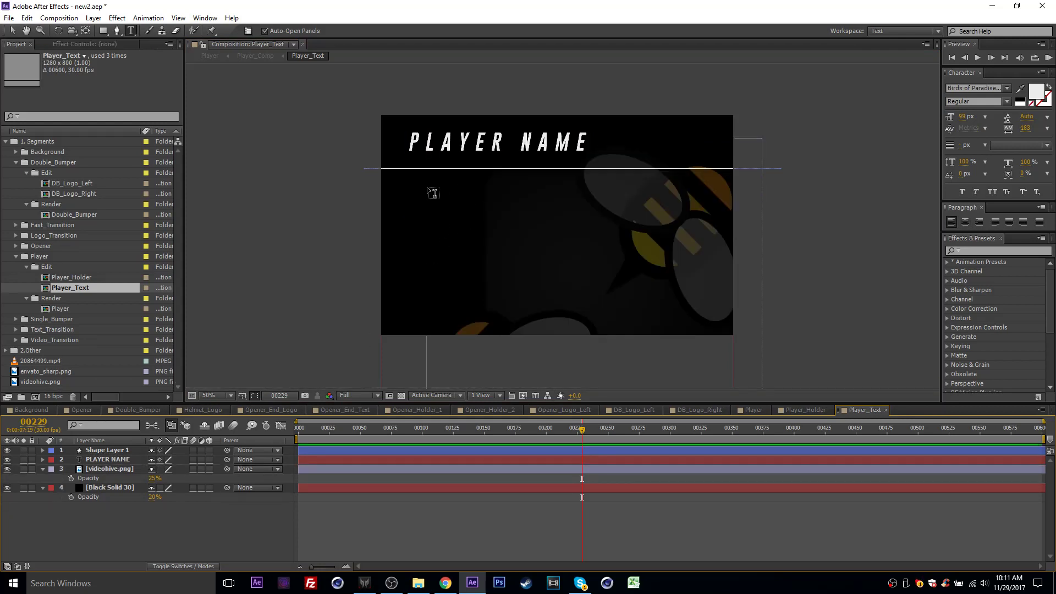
pyautogui.hotkey('ctrl', 'z')
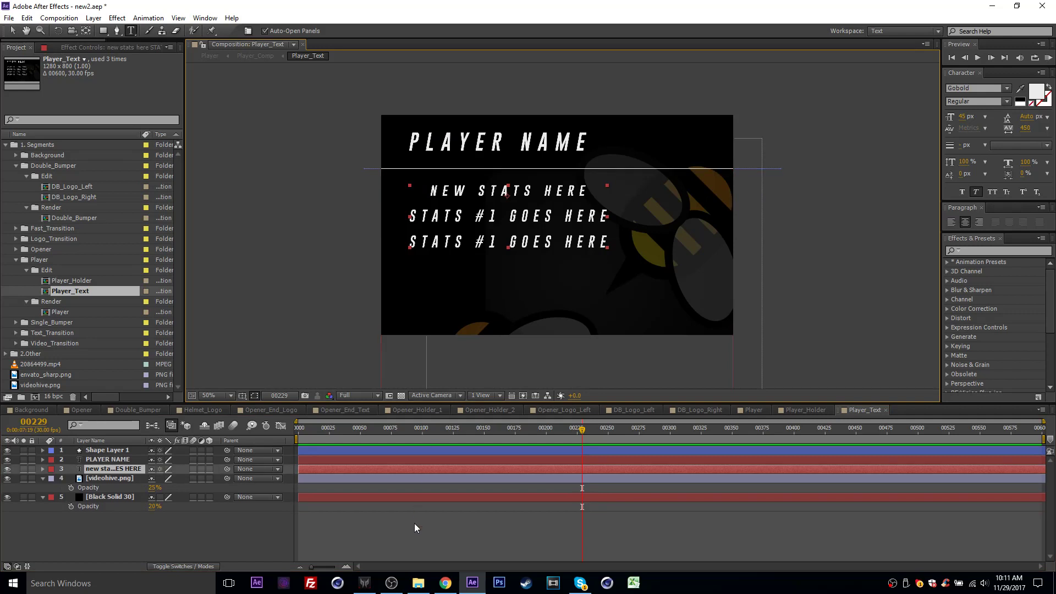
# - Replace the PLAYER NAME heading in Player_Text with the player's full name
pyautogui.doubleClick(468, 143)
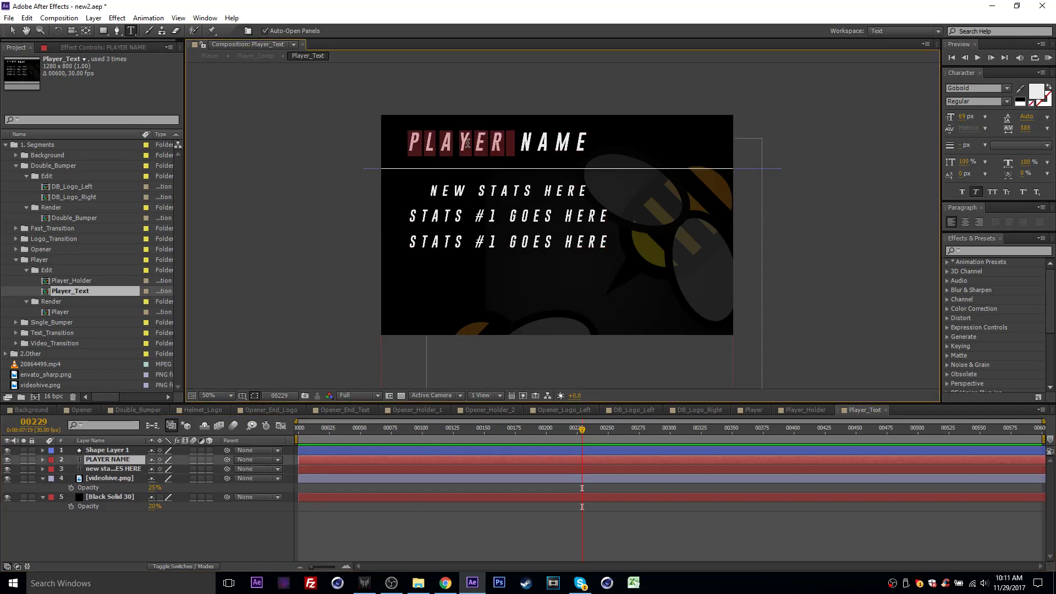
pyautogui.moveTo(407, 142); pyautogui.dragTo(650, 154)
pyautogui.write('J')
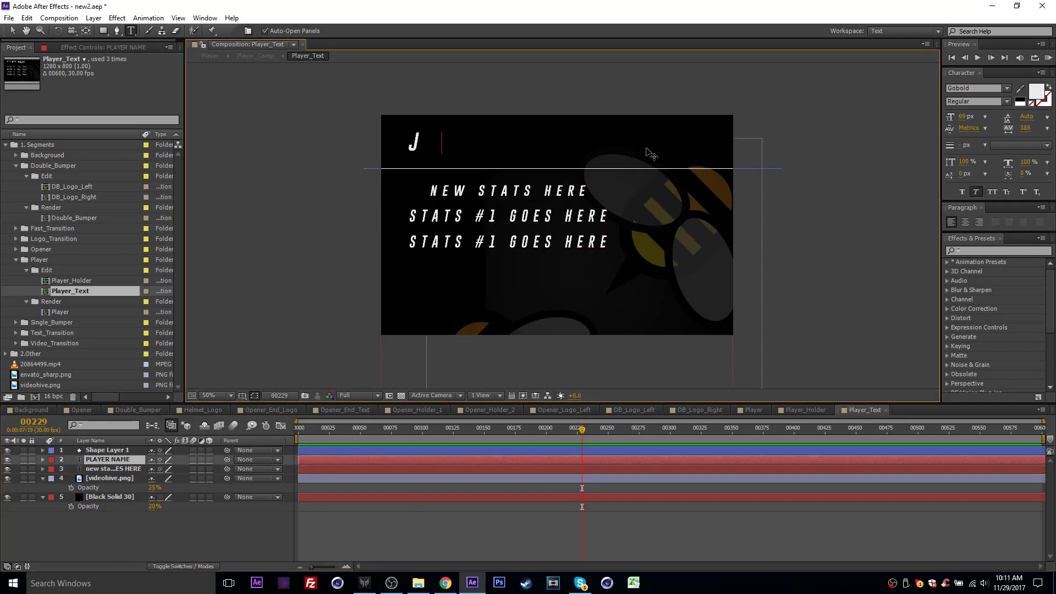
pyautogui.write('OHN SMITH')
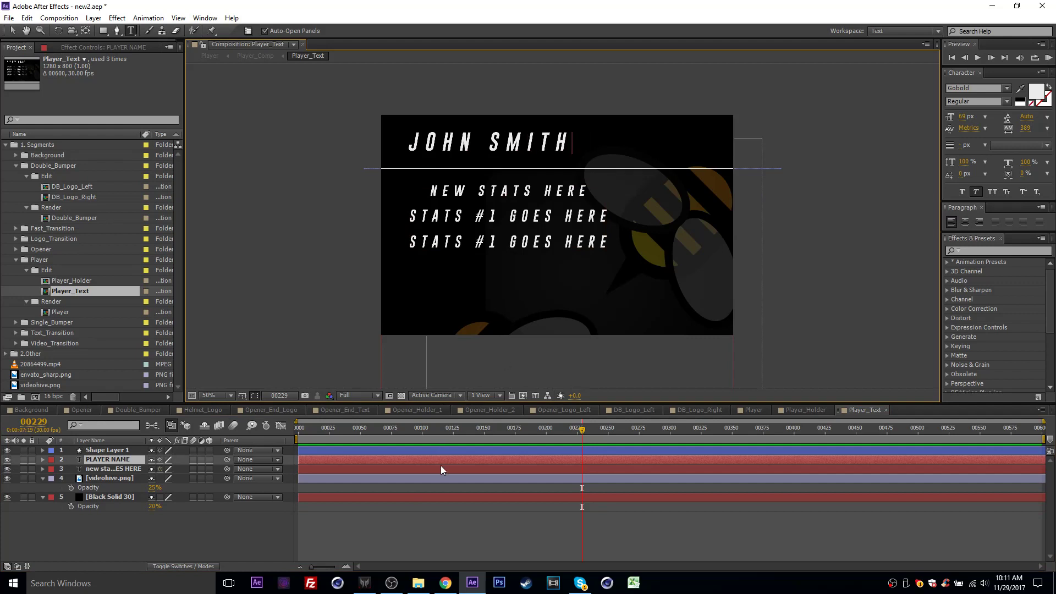
pyautogui.click(441, 523)
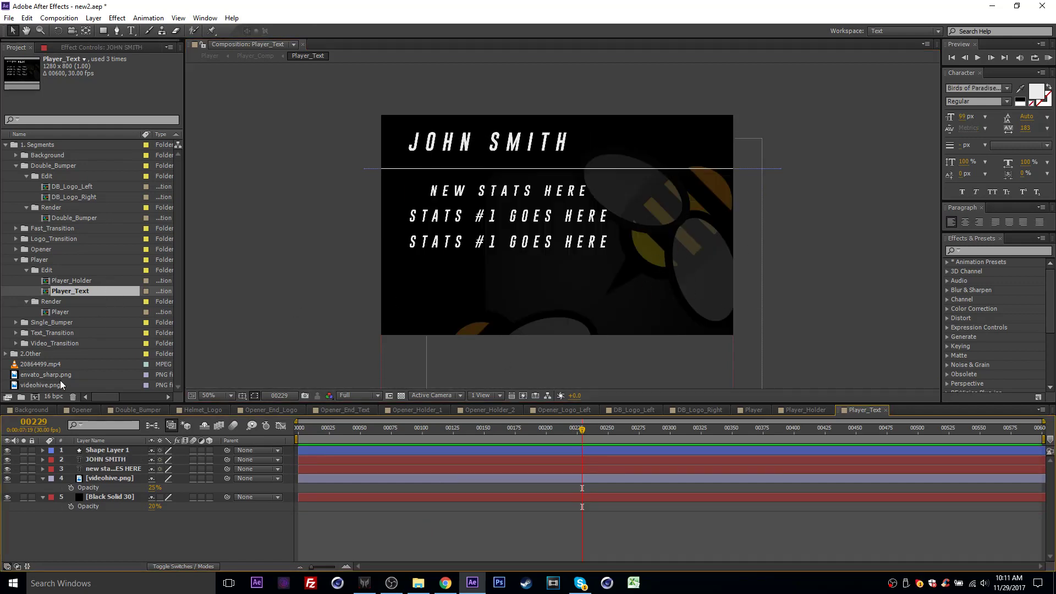
# - Replace the videohive.png layer in Player_Text with envato_sharp.png, placed directly above Black Solid 30
pyautogui.click(108, 478)
pyautogui.press('Delete')
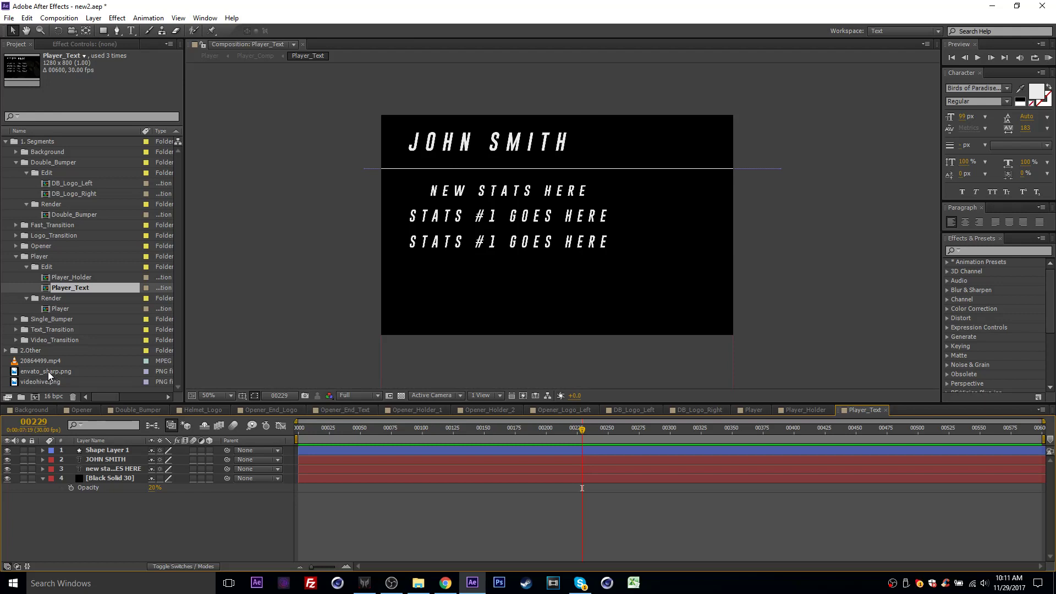
pyautogui.moveTo(48, 371); pyautogui.dragTo(108, 479)
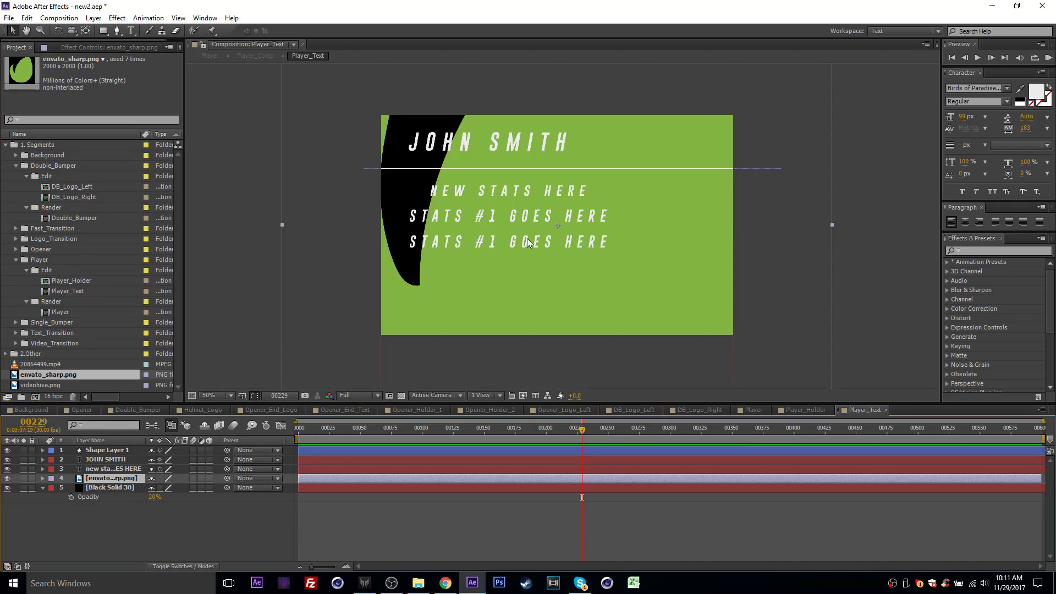
# - Scale the envato_sharp.png layer in Player_Text down to about 52% and place it in the lower-right part of the frame
pyautogui.press(',')
pyautogui.press(',')
pyautogui.moveTo(579, 278); pyautogui.dragTo(627, 299)
pyautogui.press('s')
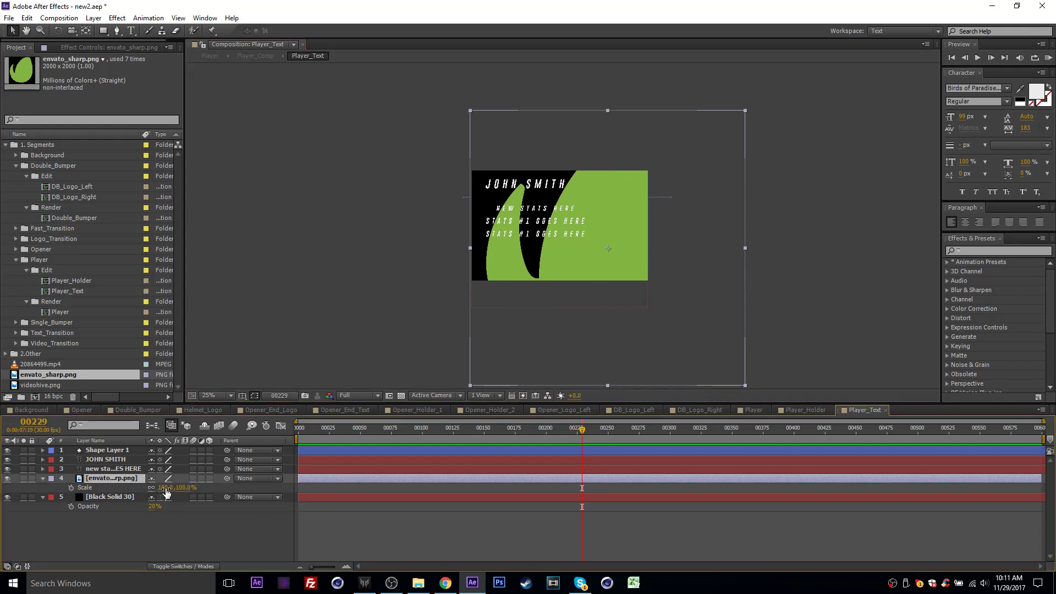
pyautogui.moveTo(161, 488); pyautogui.dragTo(141, 491)
pyautogui.moveTo(614, 279); pyautogui.dragTo(595, 287)
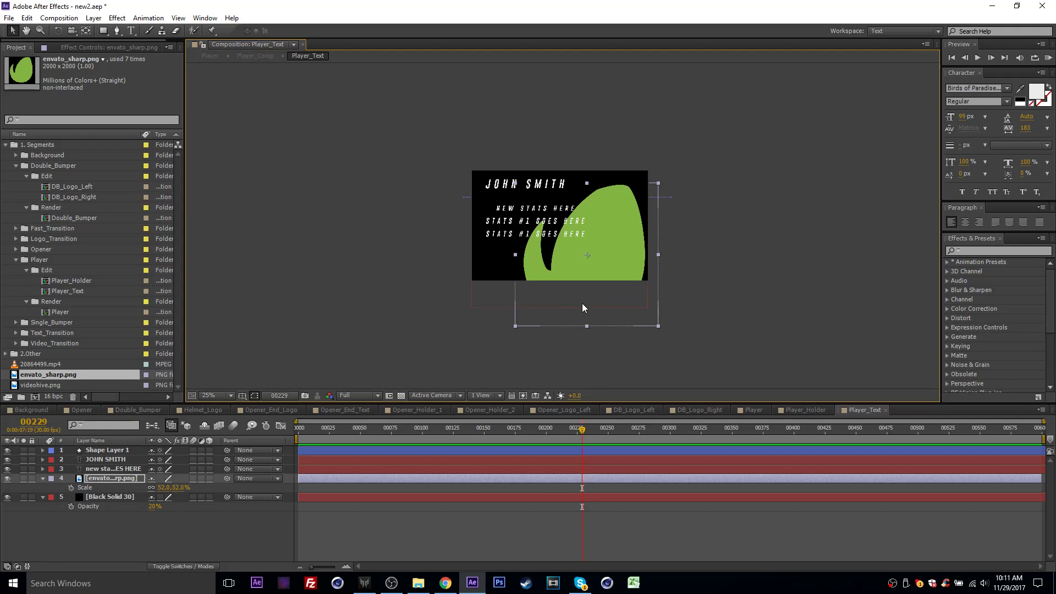
pyautogui.press('.')
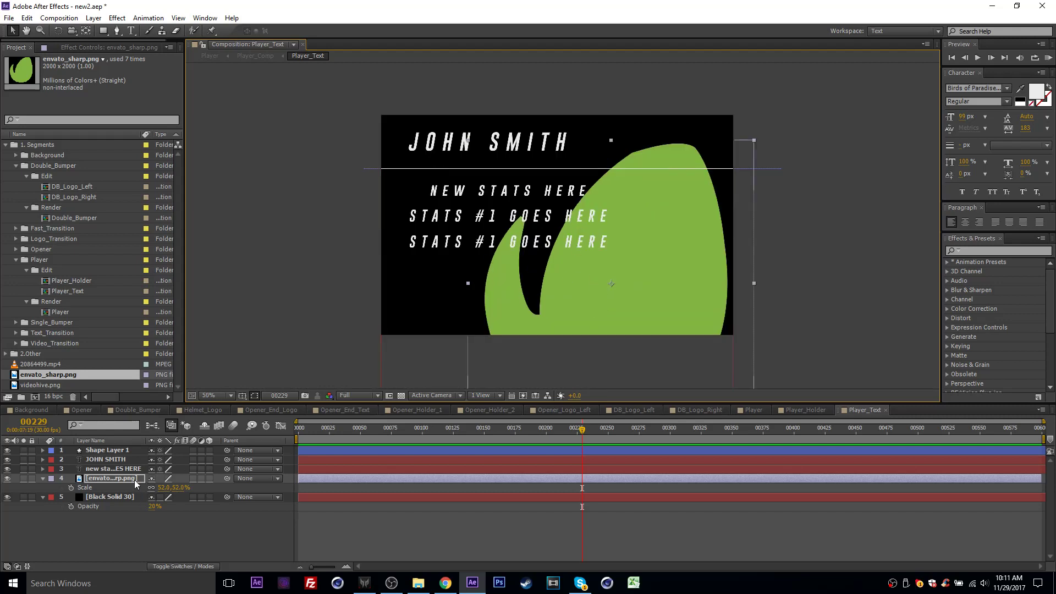
# - Lower the envato_sharp.png layer's opacity to 35% and open the Player composition to check it
pyautogui.press('t')
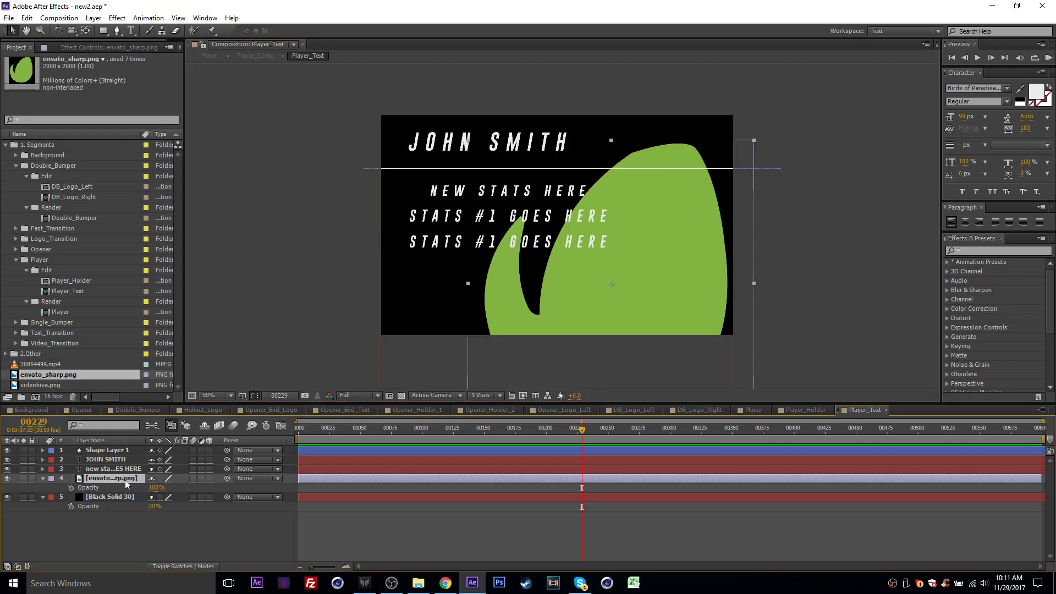
pyautogui.moveTo(153, 488); pyautogui.dragTo(131, 490)
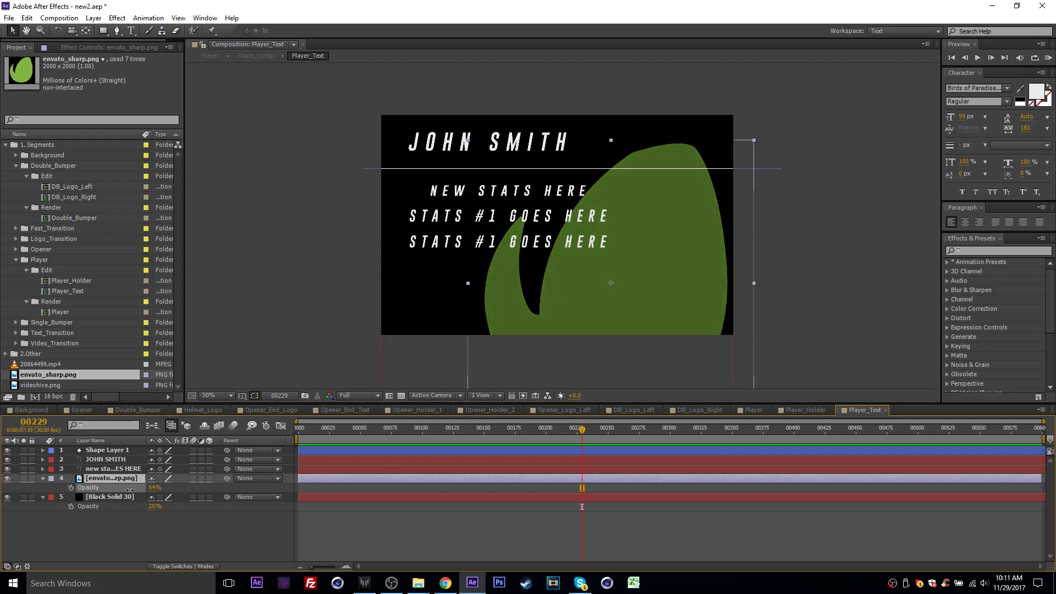
pyautogui.click(155, 488)
pyautogui.write('35')
pyautogui.press('Return')
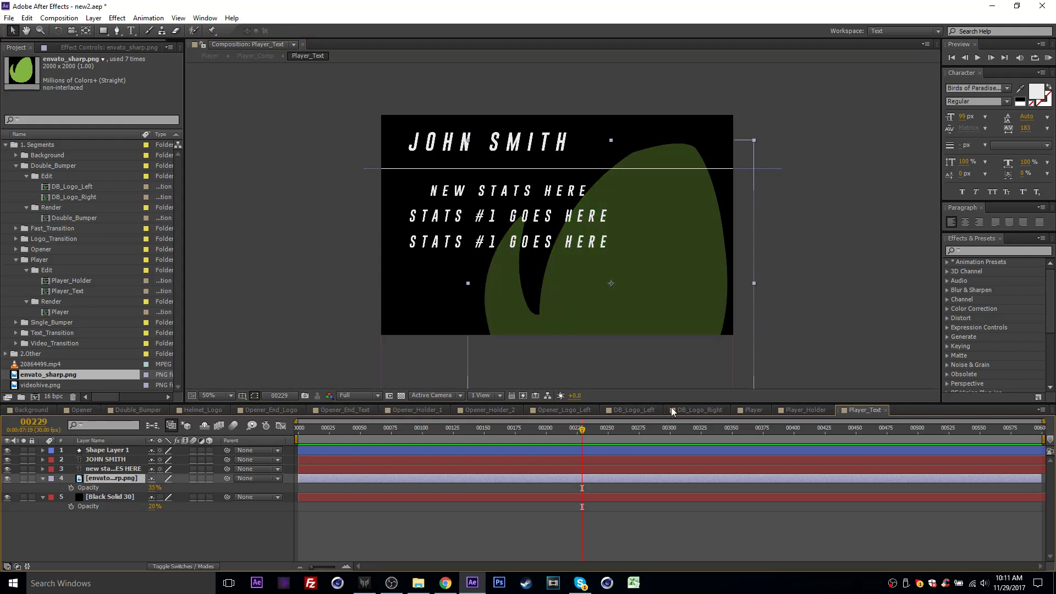
pyautogui.click(747, 409)
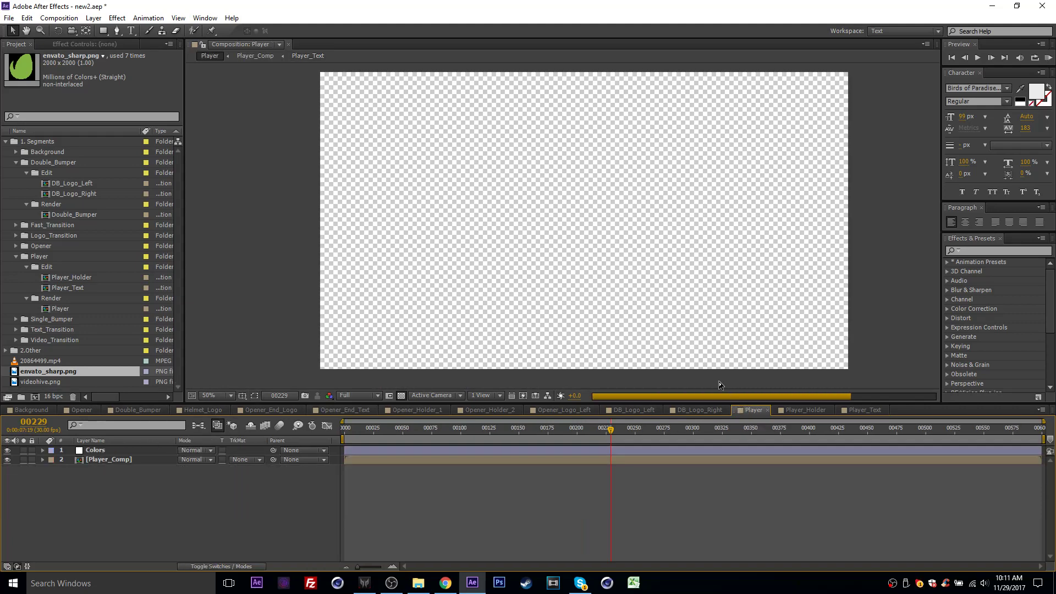
# - Set the envato_sharp.png layer's opacity in Player_Text to 25% and preview it in the Player composition
pyautogui.click(860, 409)
pyautogui.click(155, 487)
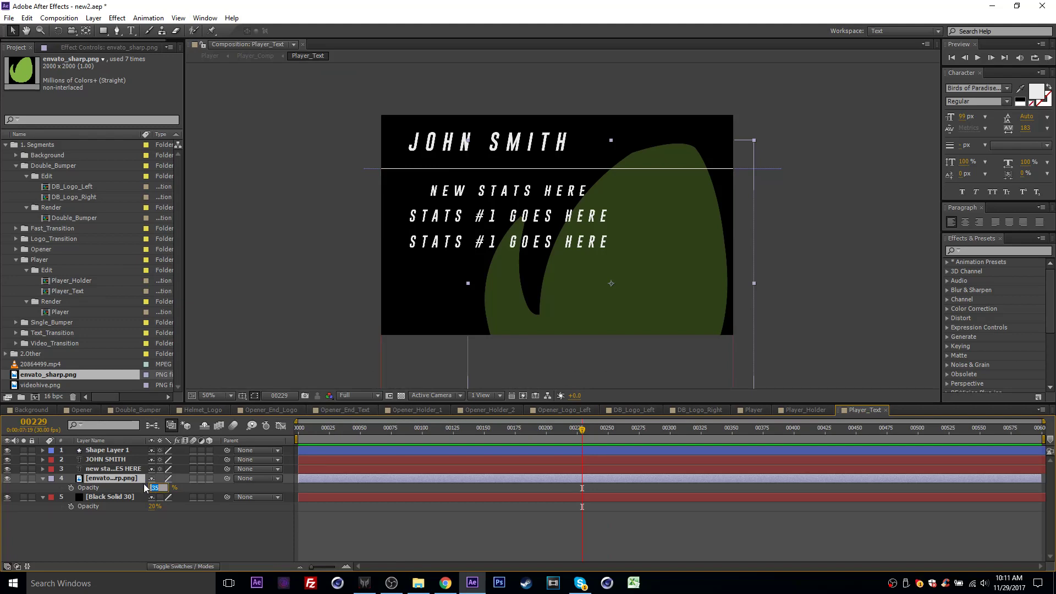
pyautogui.write('20')
pyautogui.press('Return')
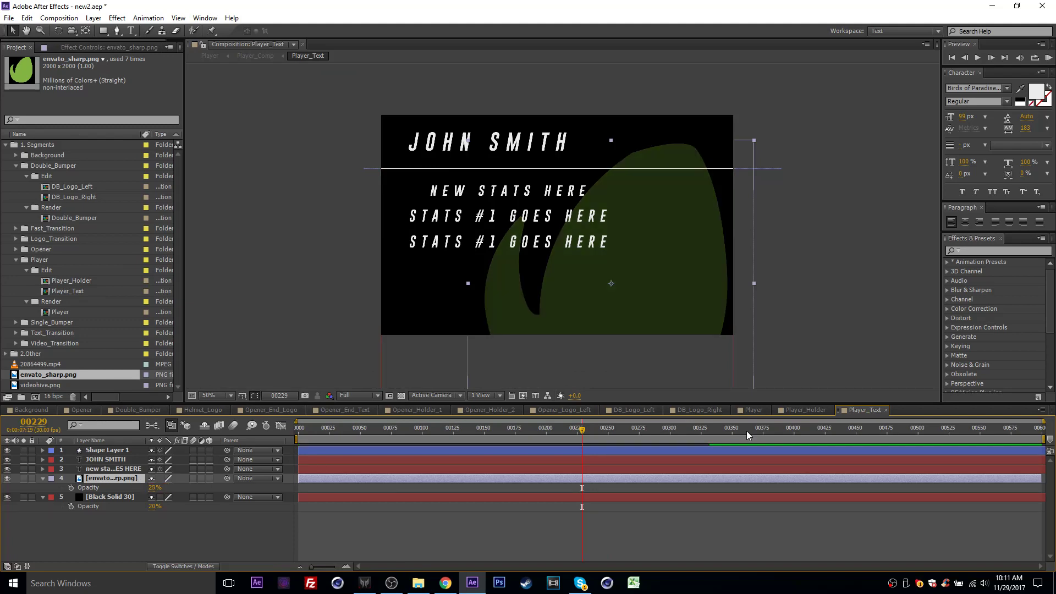
pyautogui.click(748, 410)
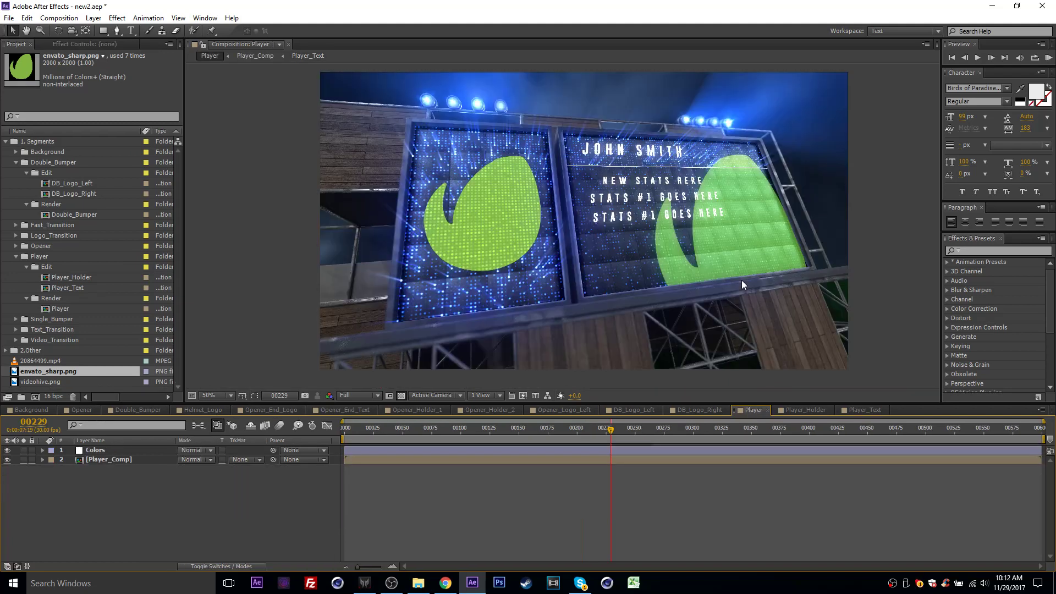
# - Reduce the envato_sharp.png layer's opacity in Player_Text to 15% and review the billboard in the Player composition
pyautogui.click(844, 408)
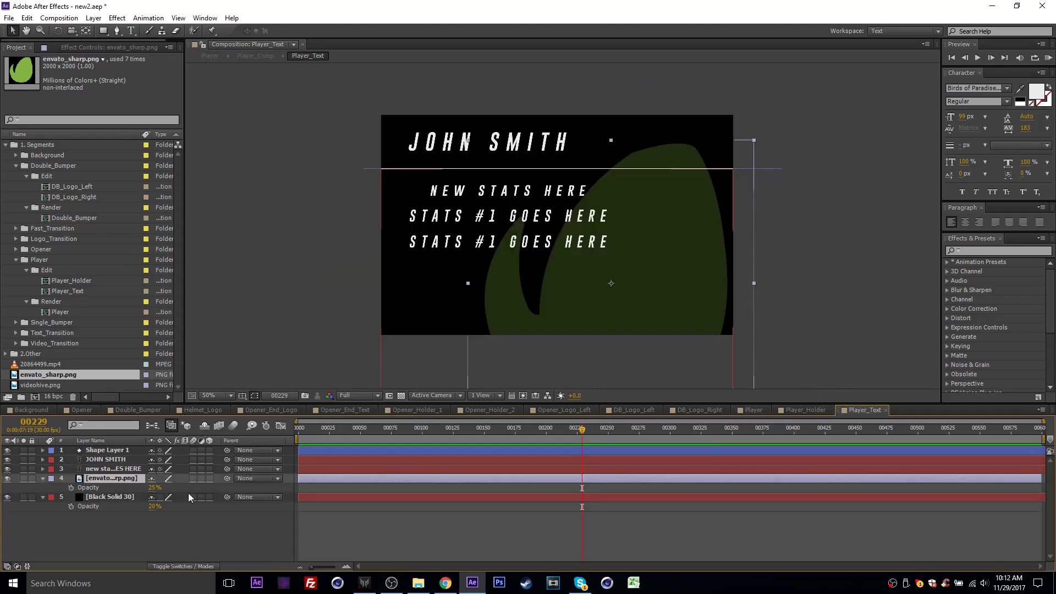
pyautogui.click(155, 488)
pyautogui.write('15')
pyautogui.press('Return')
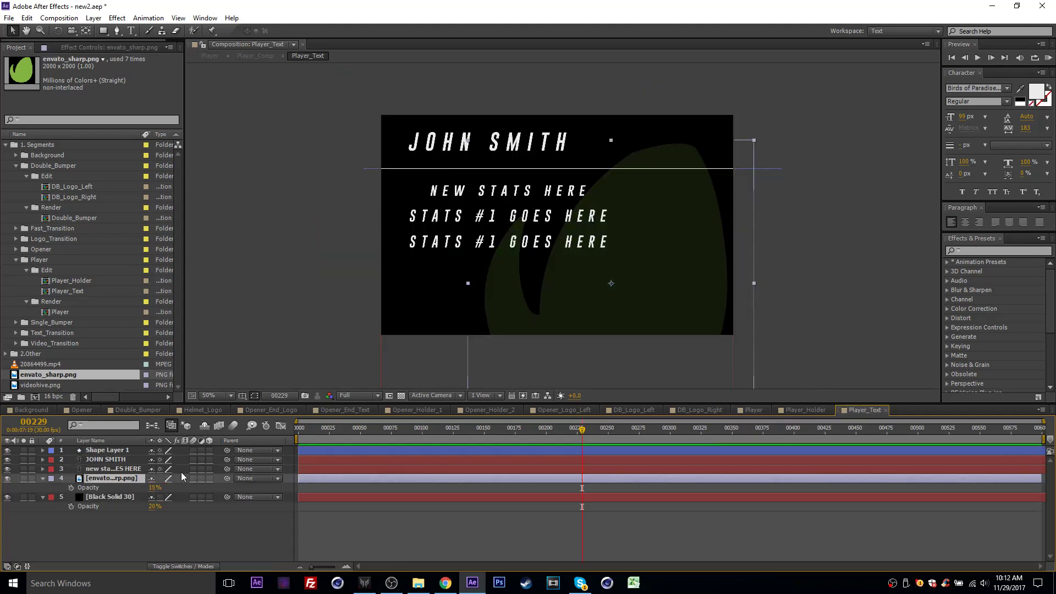
pyautogui.click(749, 410)
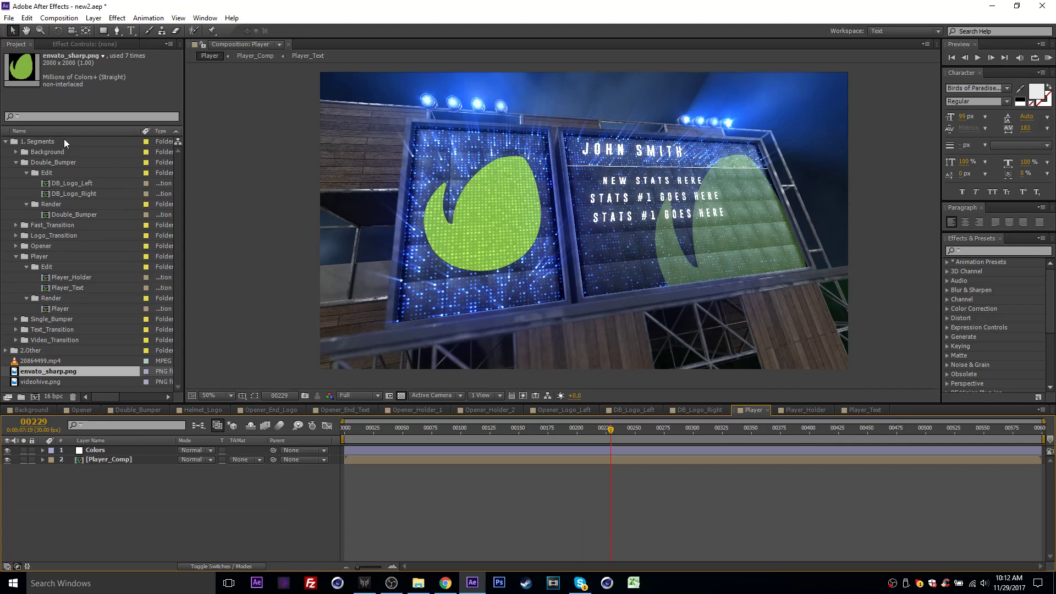
pyautogui.click(10, 214)
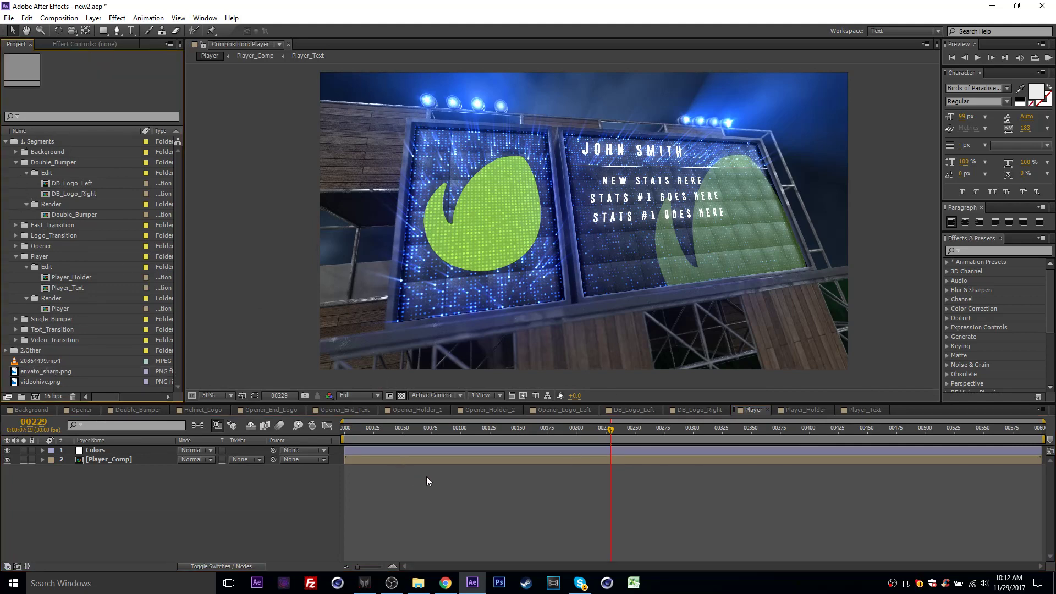
pyautogui.click(440, 481)
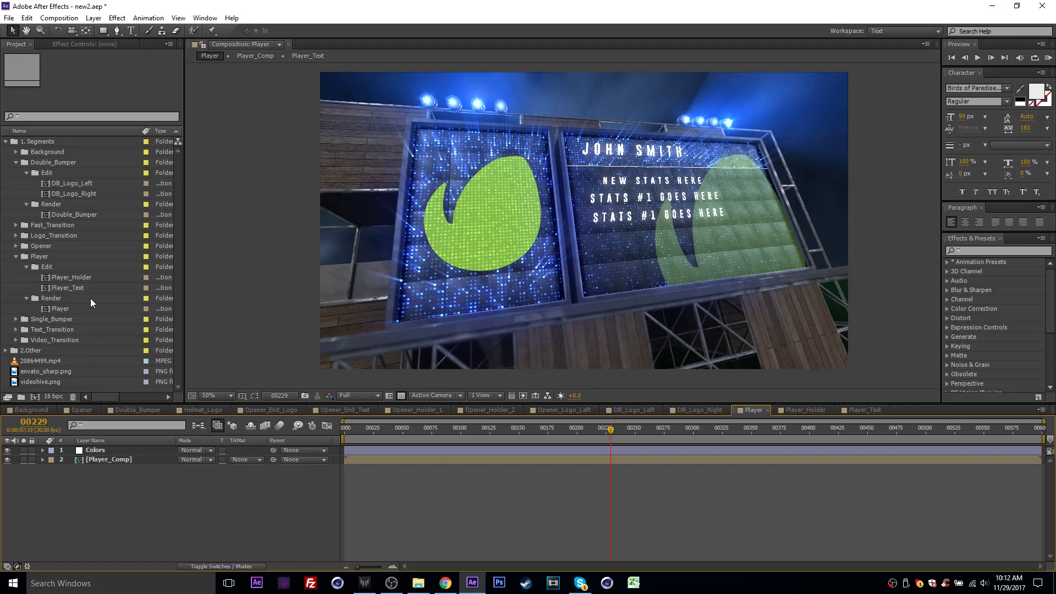
pyautogui.click(391, 583)
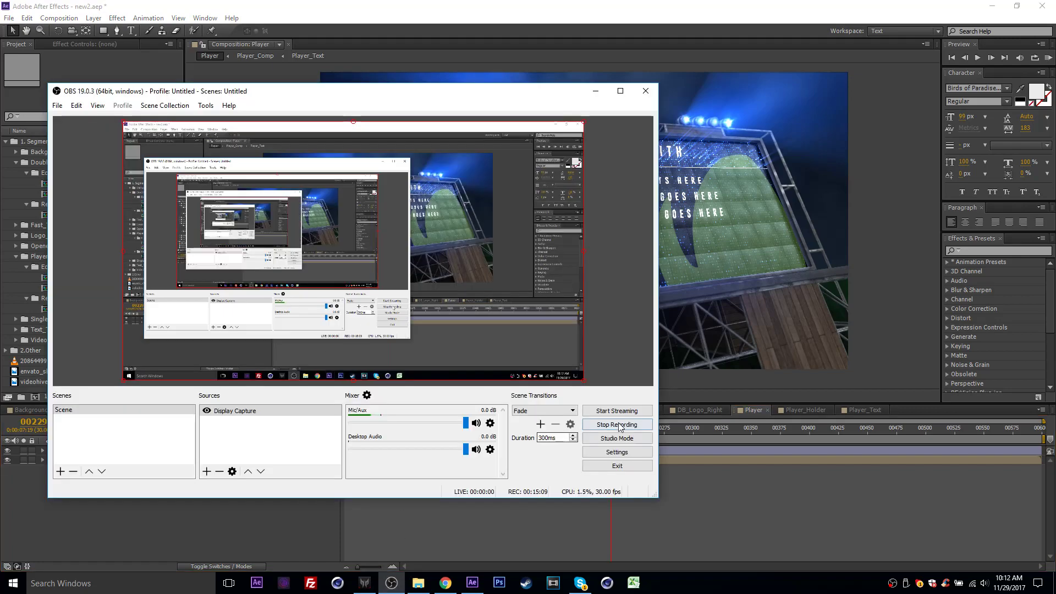